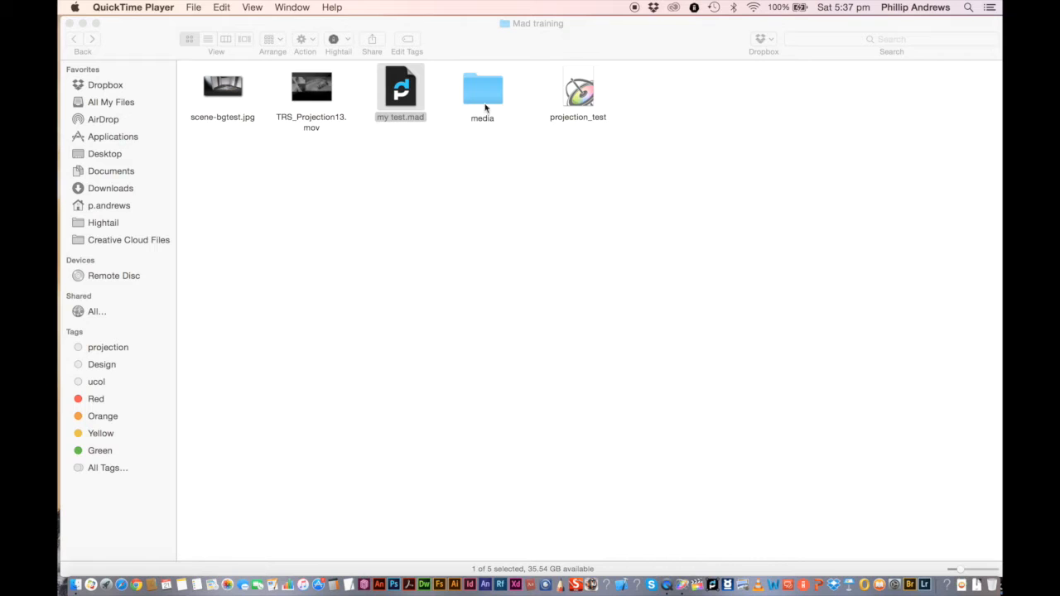
# Step: Examine the movie and image files in the media folder, then return to the Mad training folder
pyautogui.click(490, 92)
pyautogui.doubleClick(490, 92)
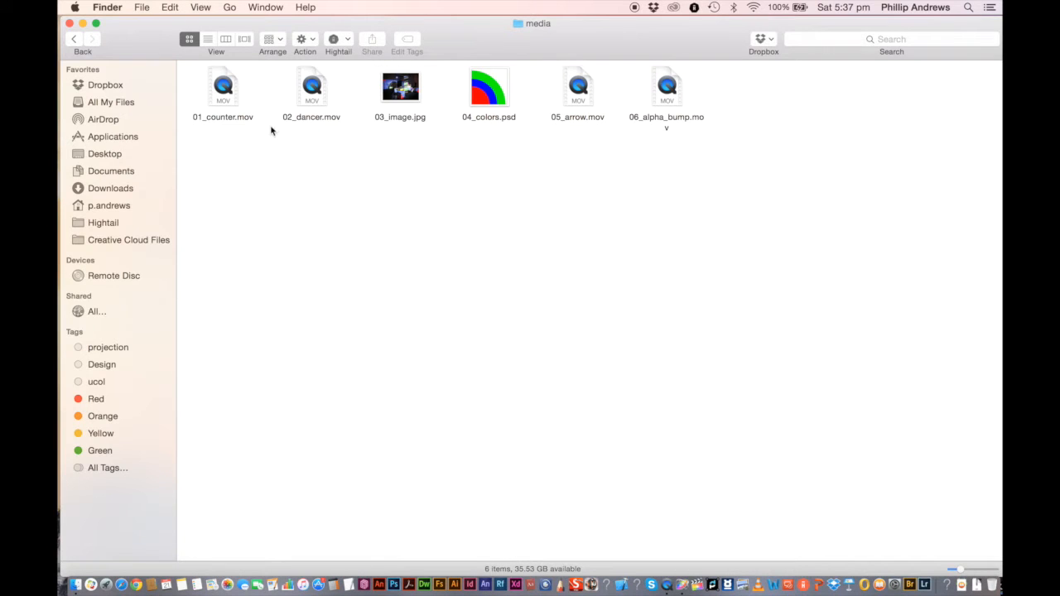
pyautogui.click(77, 39)
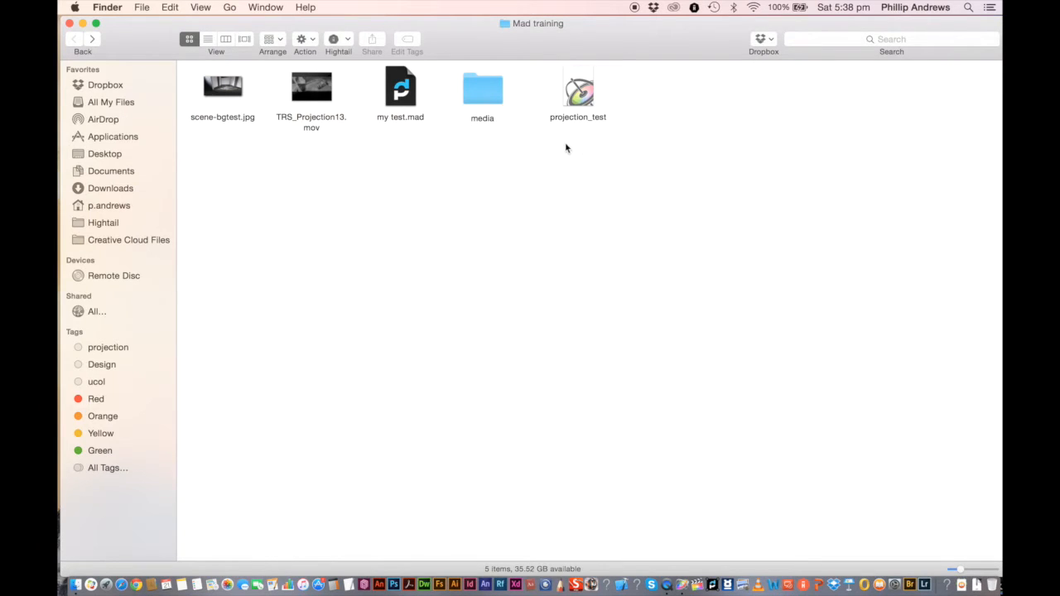
pyautogui.doubleClick(486, 94)
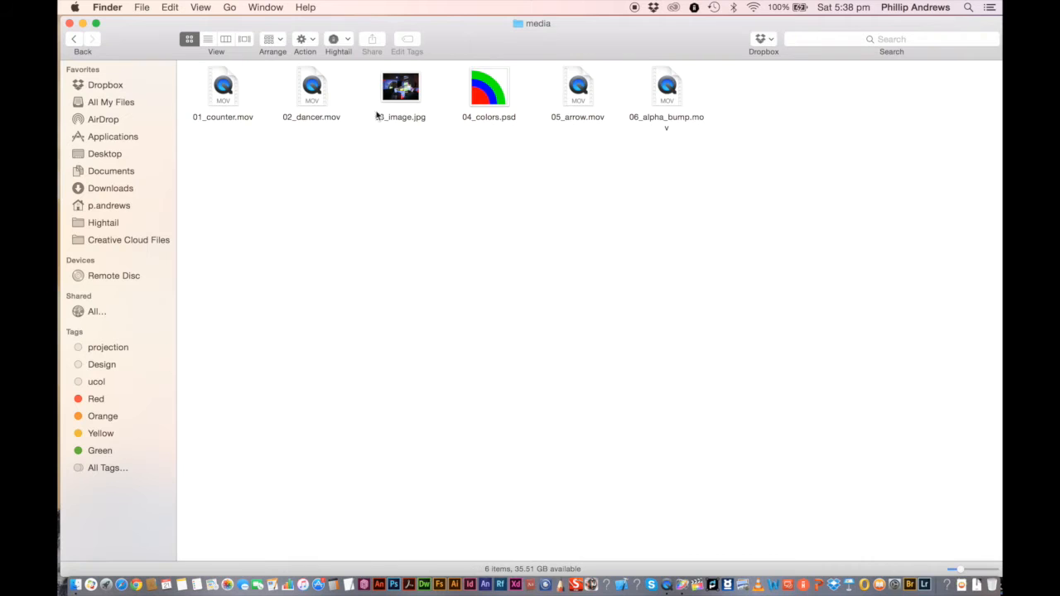
pyautogui.click(77, 39)
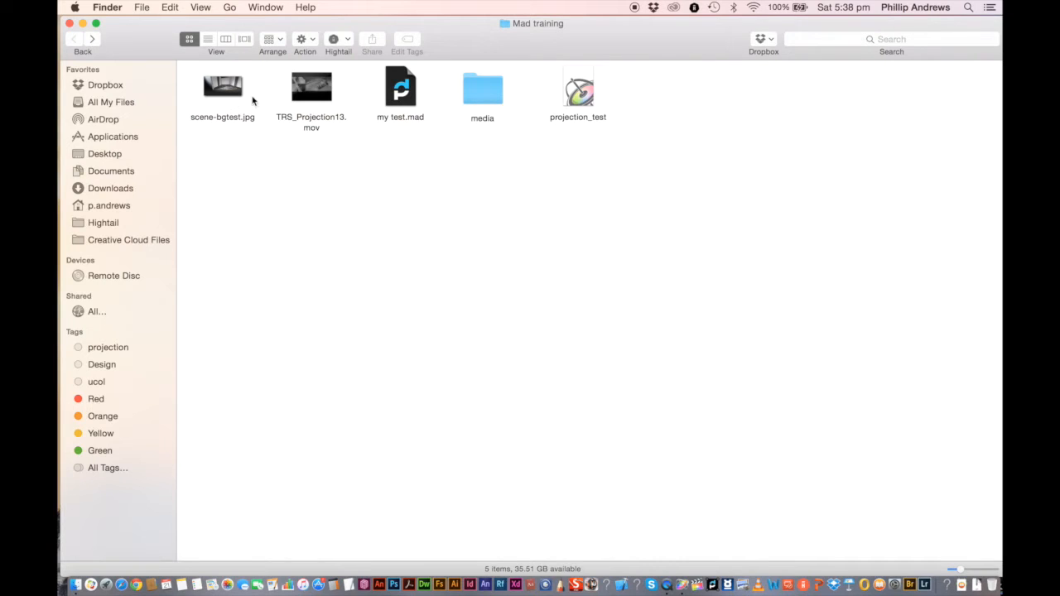
# Step: Preview TRS_Projection13.mov by scrubbing to about 01:32, then close the movie
pyautogui.doubleClick(329, 96)
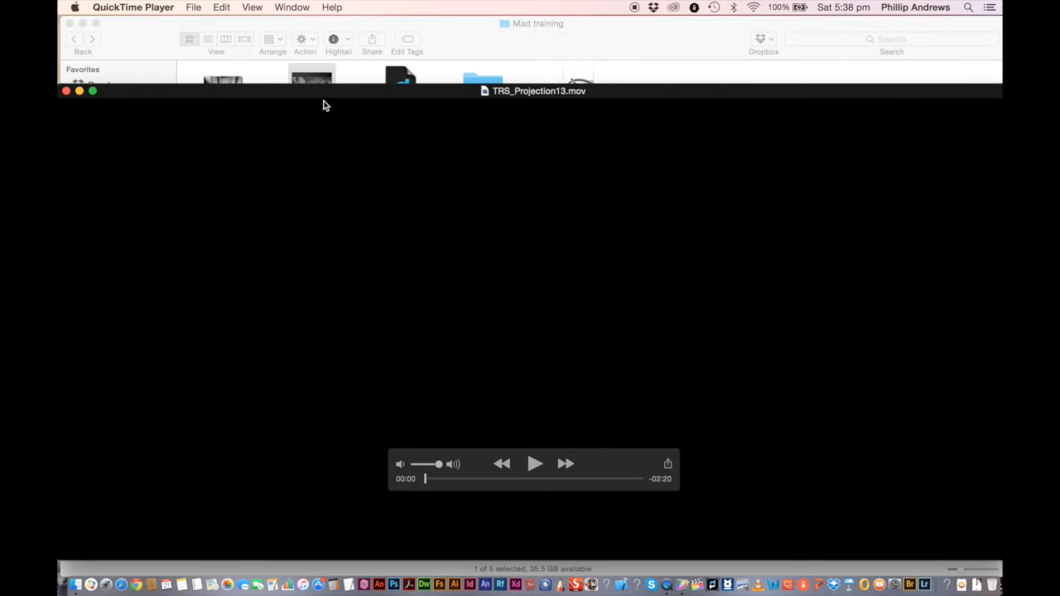
pyautogui.moveTo(425, 481); pyautogui.dragTo(569, 497)
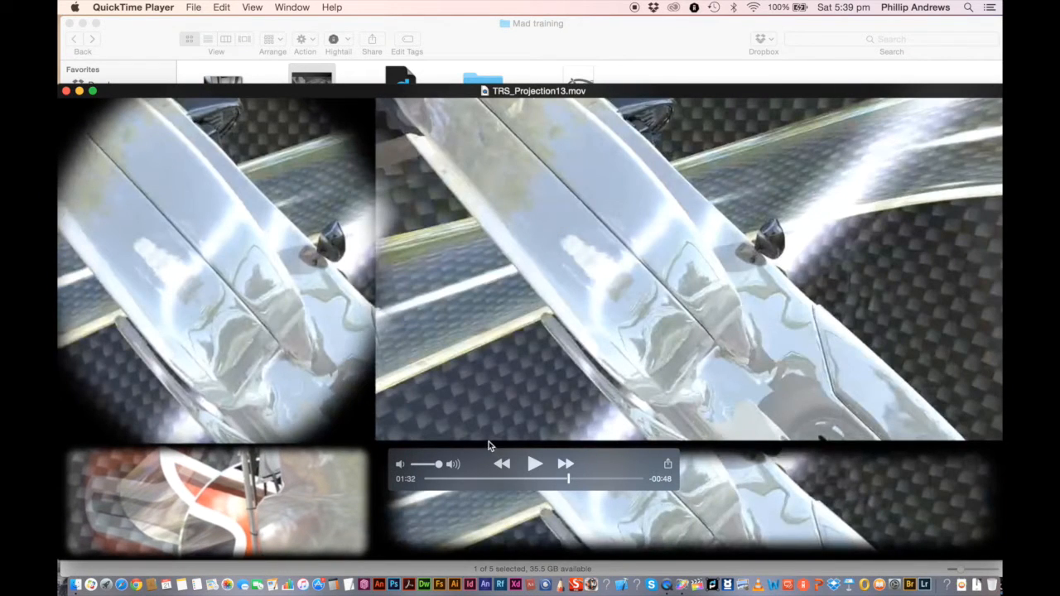
pyautogui.click(66, 90)
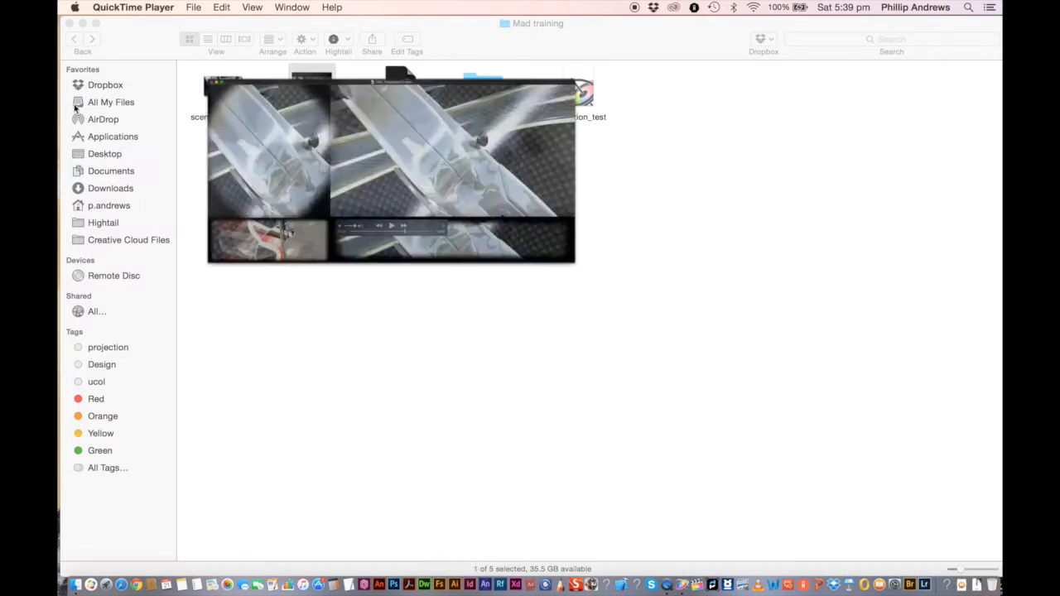
pyautogui.click(320, 154)
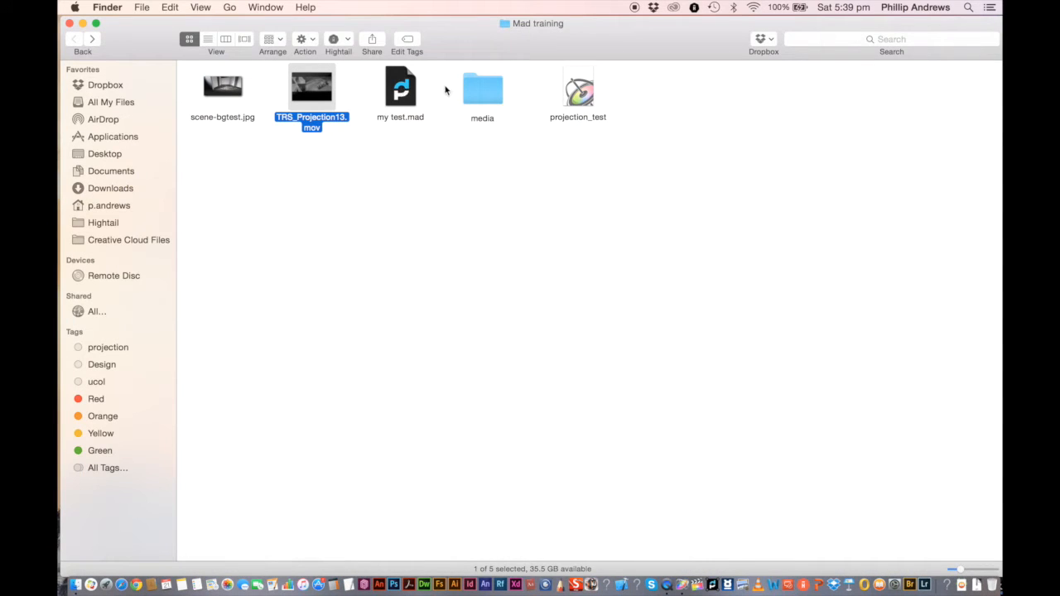
# Step: Open my test.mad in MadMapper and scrub the paused TRS_Projection13 movie to 61%
pyautogui.doubleClick(399, 98)
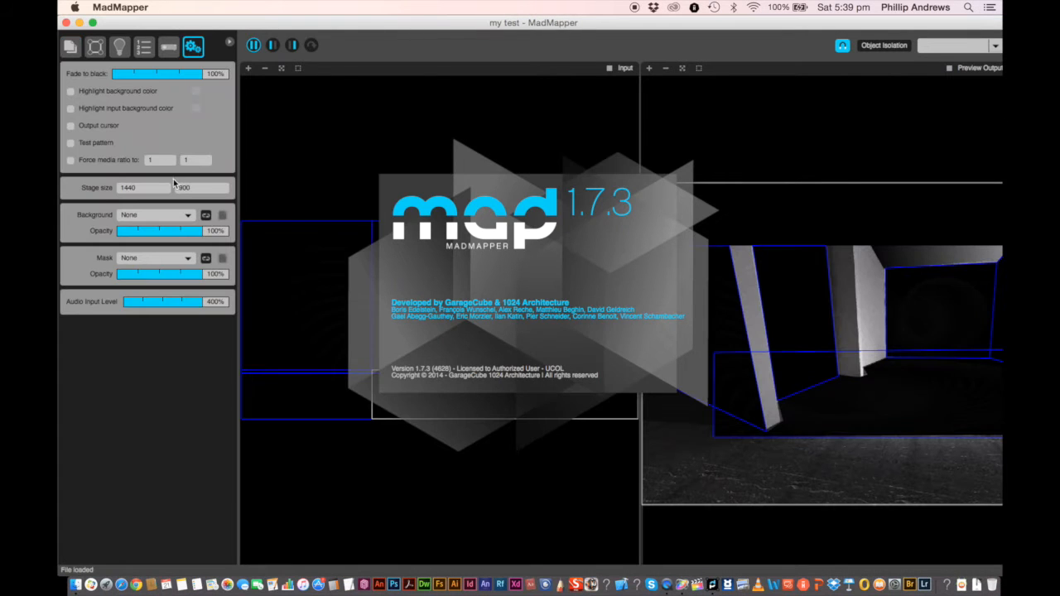
pyautogui.click(72, 48)
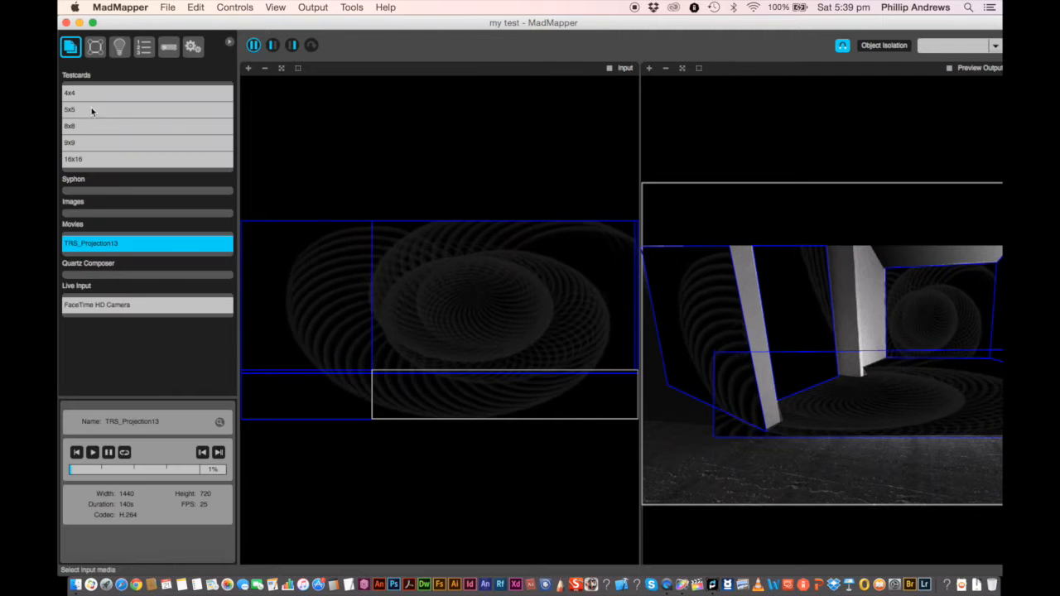
pyautogui.click(120, 471)
pyautogui.moveTo(120, 470); pyautogui.dragTo(105, 470)
pyautogui.click(109, 450)
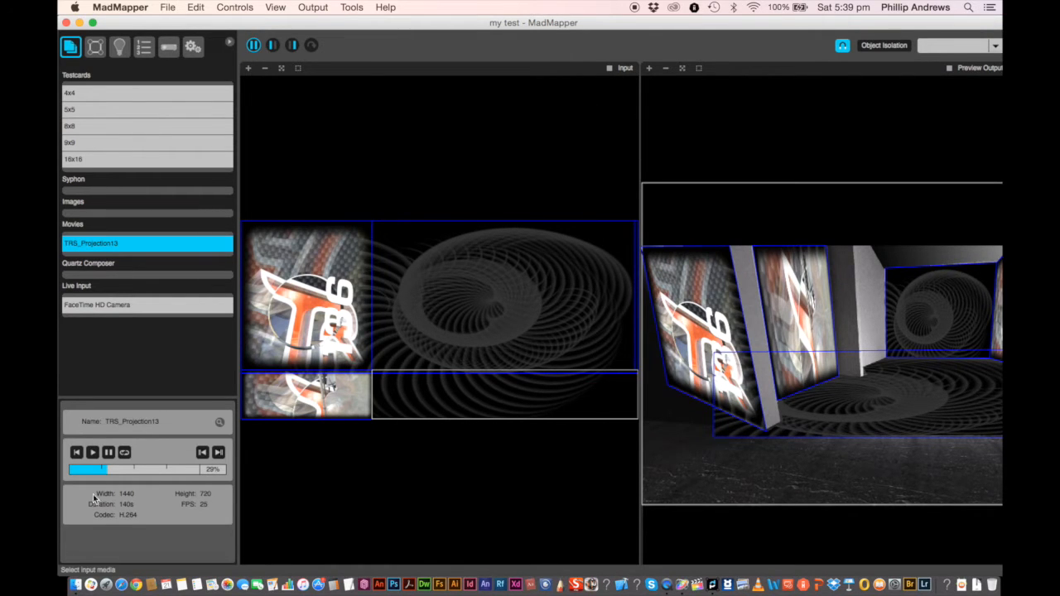
pyautogui.moveTo(102, 471); pyautogui.dragTo(150, 473)
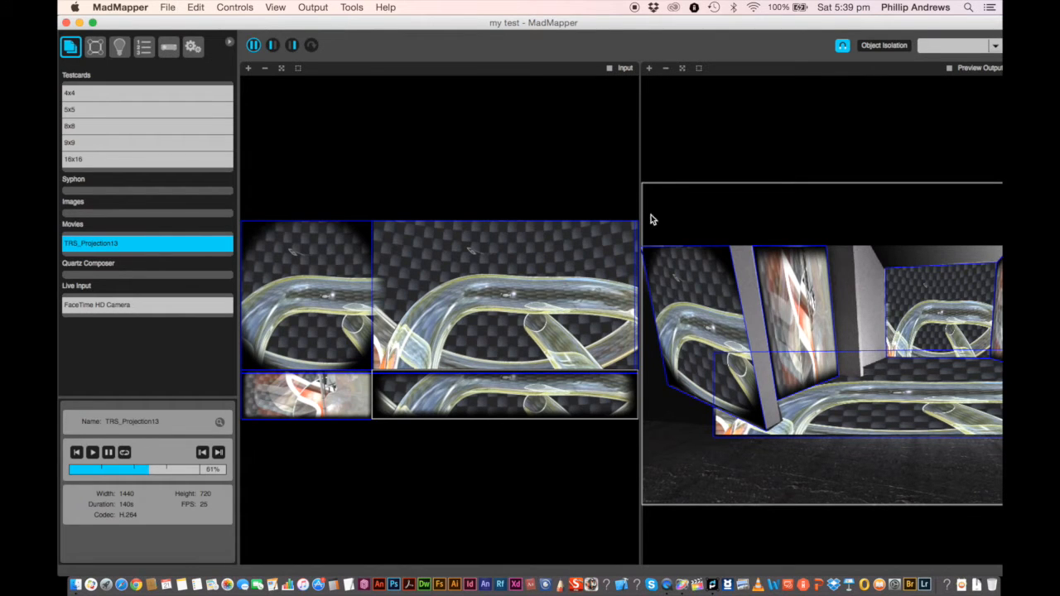
# Step: Enlarge the output preview, fit the input and output views, and scrub TRS_Projection13 to 83%
pyautogui.moveTo(639, 175); pyautogui.dragTo(444, 164)
pyautogui.click(281, 70)
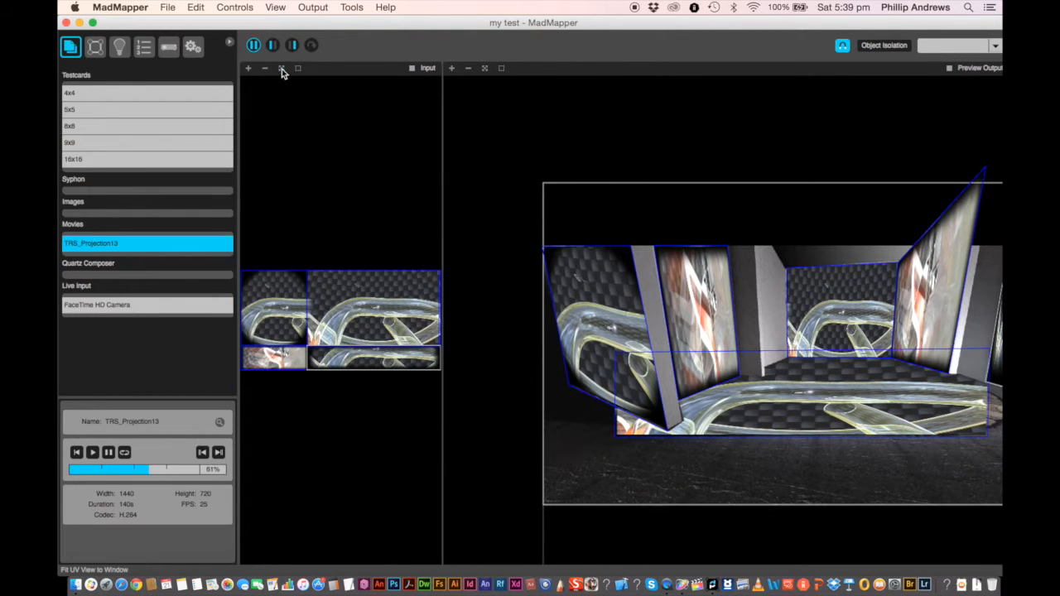
pyautogui.click(485, 69)
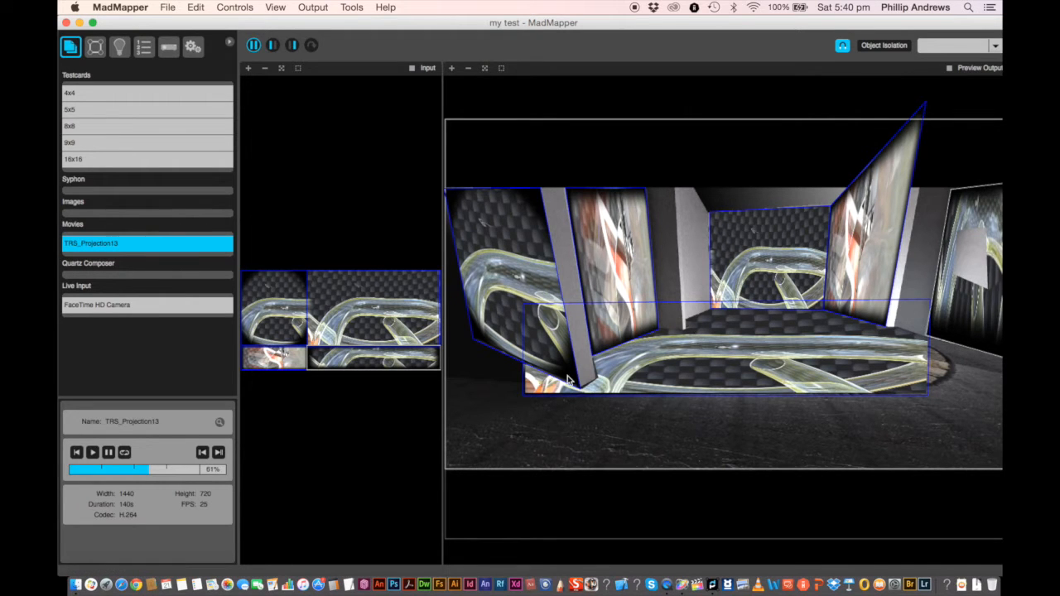
pyautogui.click(138, 470)
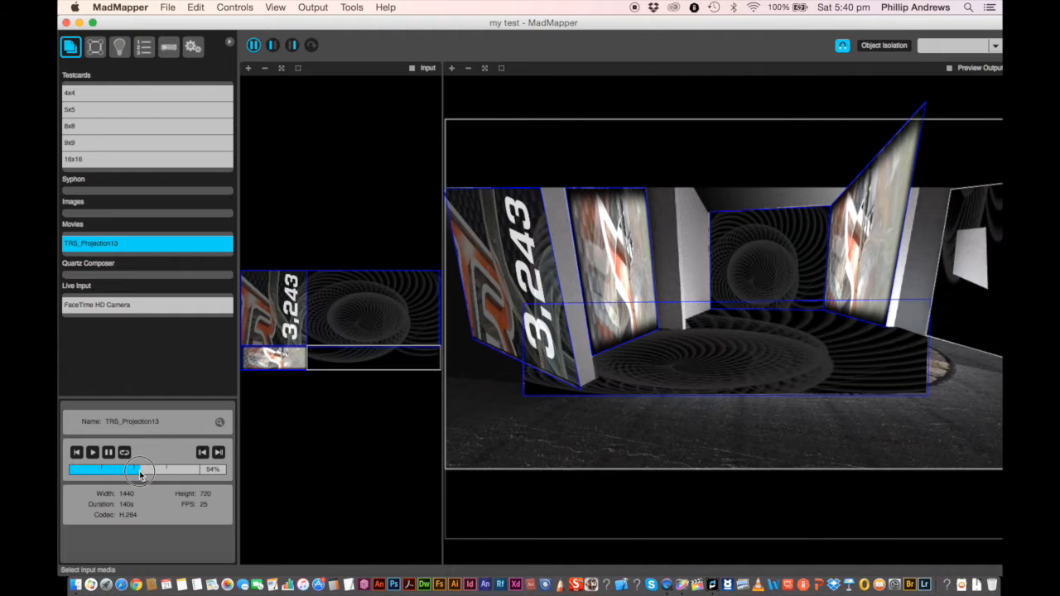
pyautogui.moveTo(115, 474); pyautogui.dragTo(177, 473)
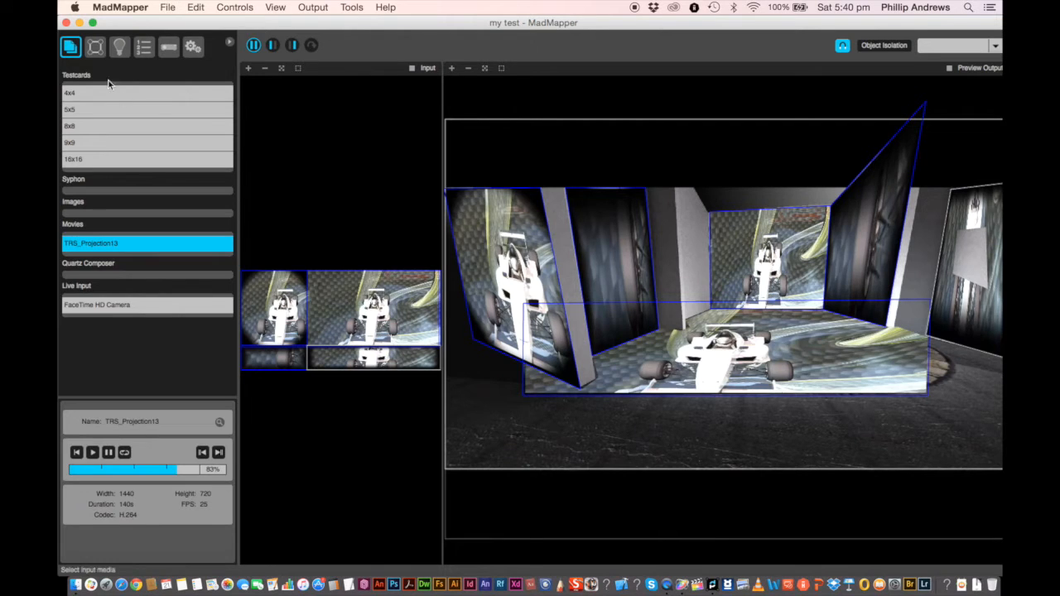
# Step: Examine the project's surface list and the Main Projector output, then close the my test project
pyautogui.click(99, 51)
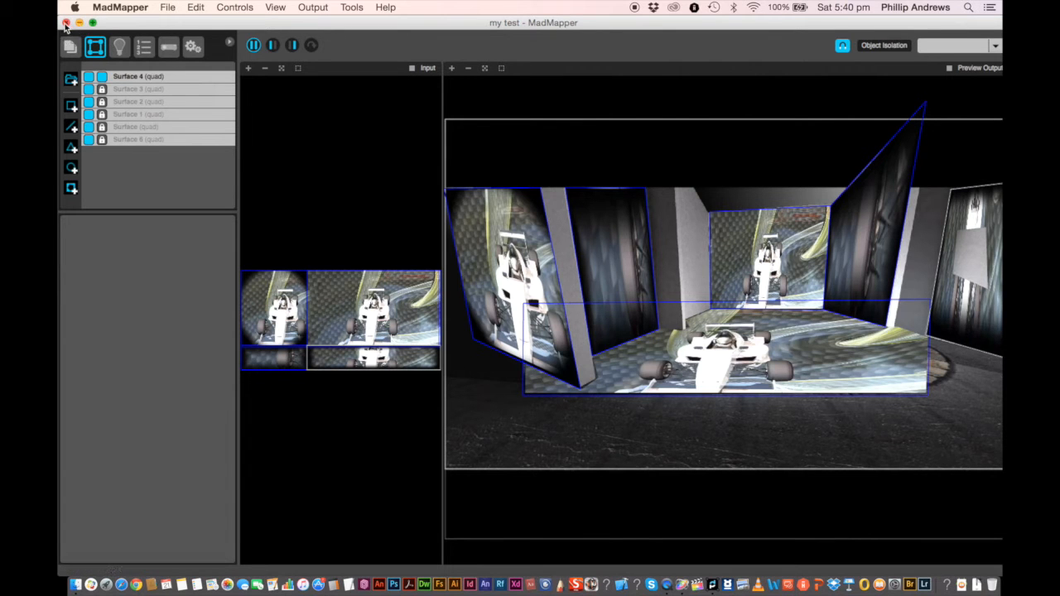
pyautogui.click(65, 23)
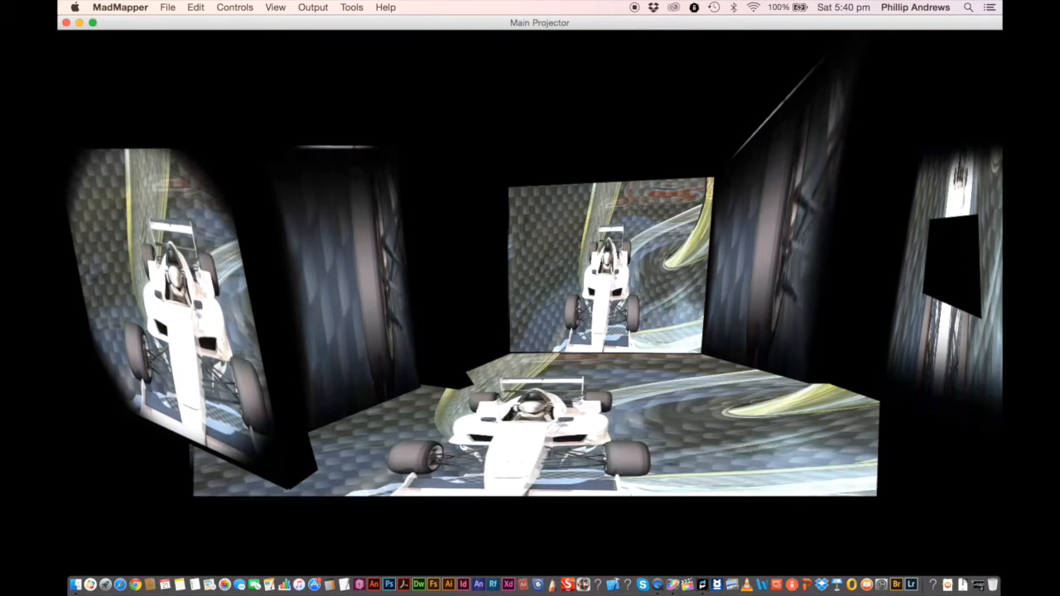
pyautogui.click(581, 66)
pyautogui.click(974, 585)
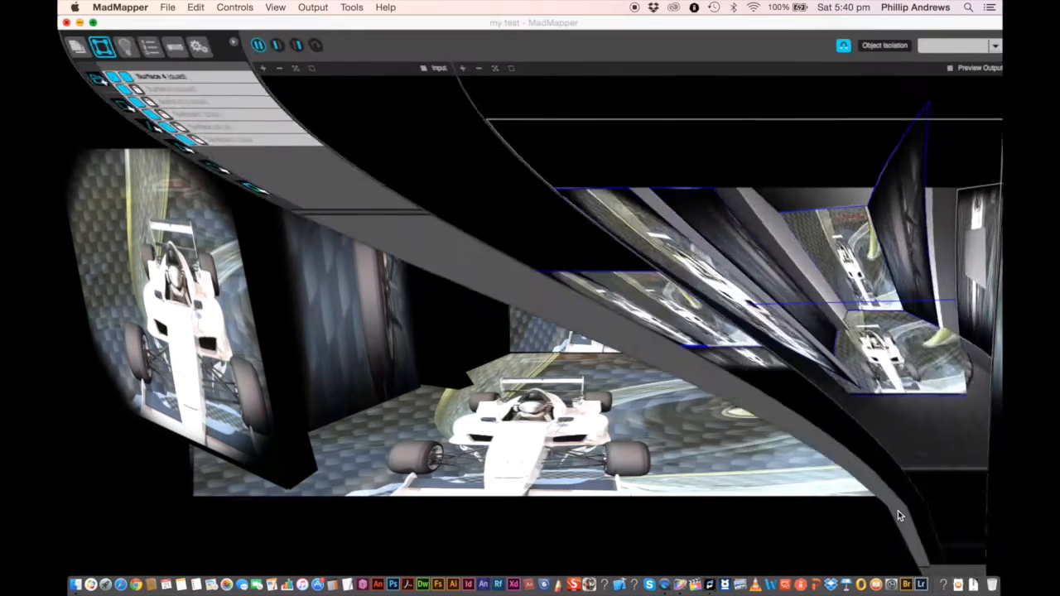
pyautogui.click(65, 23)
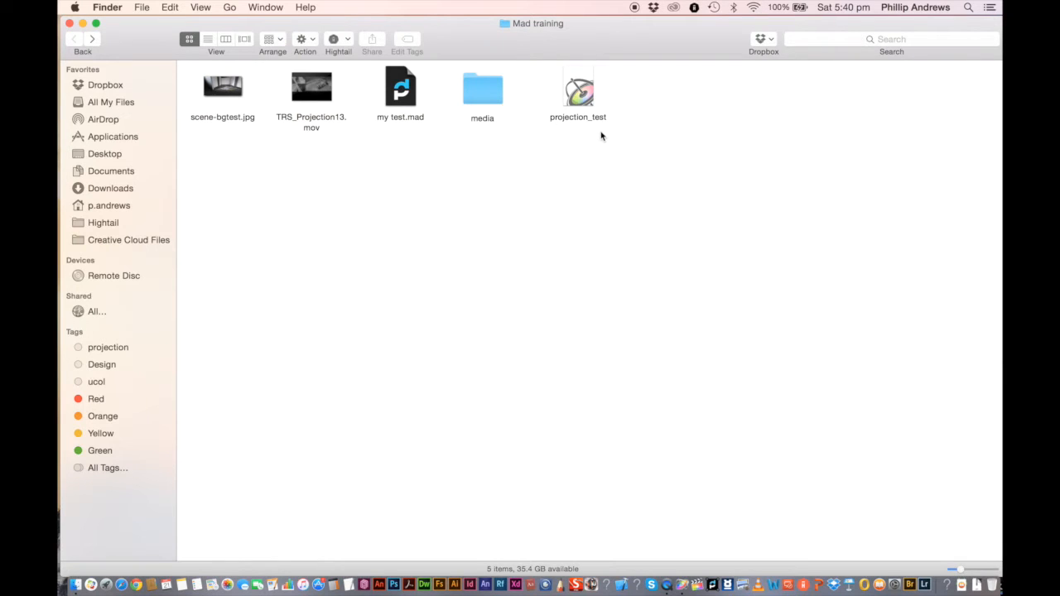
# Step: Switch to Motion and examine the counter, dancer, ball and arrow elements of projection_test while scrubbing the timeline back to its start
pyautogui.click(684, 587)
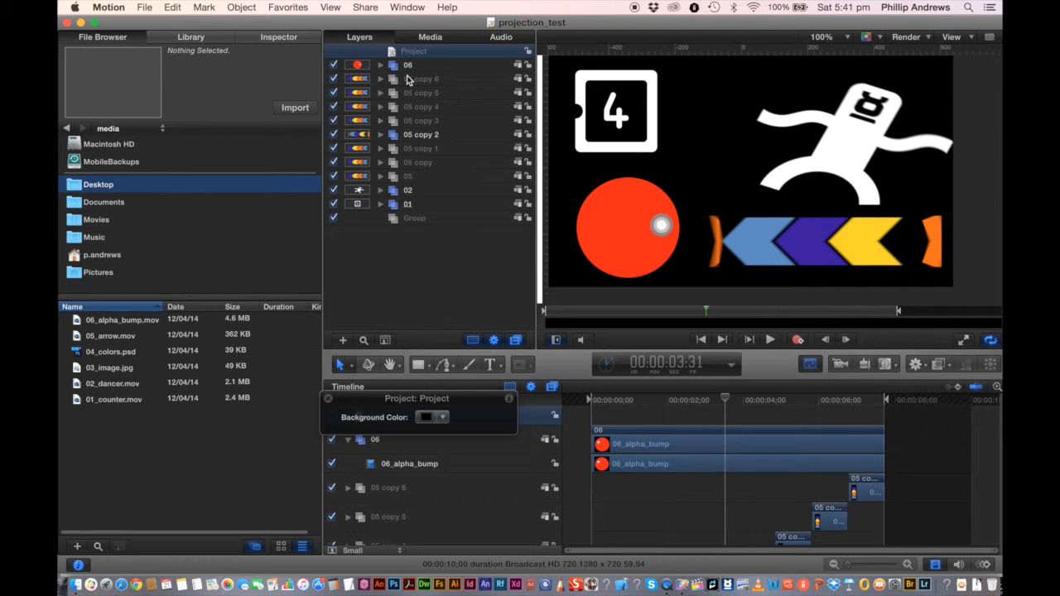
pyautogui.moveTo(725, 403); pyautogui.dragTo(632, 407)
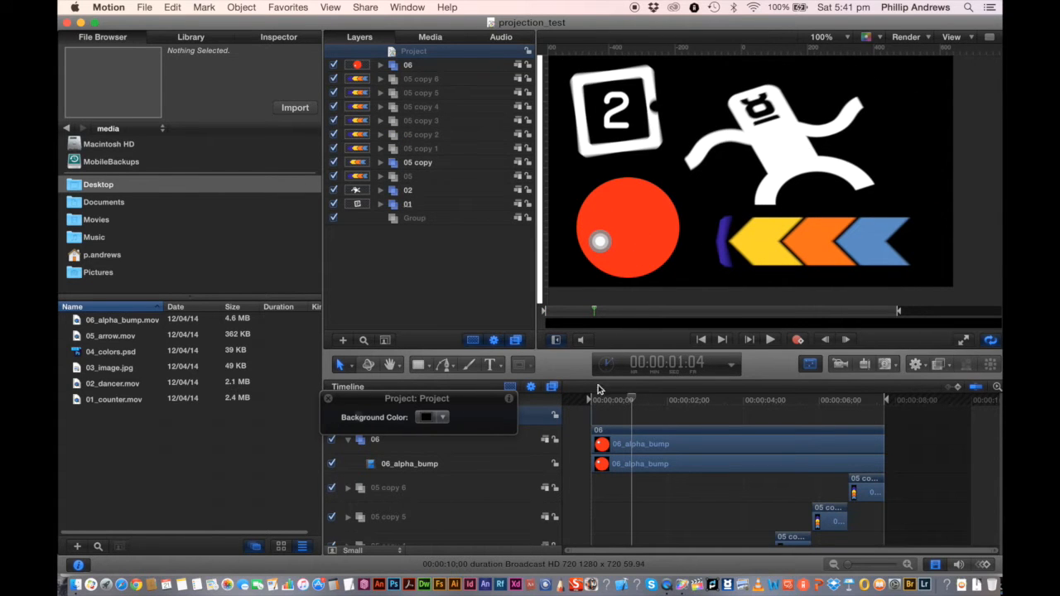
pyautogui.click(630, 139)
pyautogui.click(789, 164)
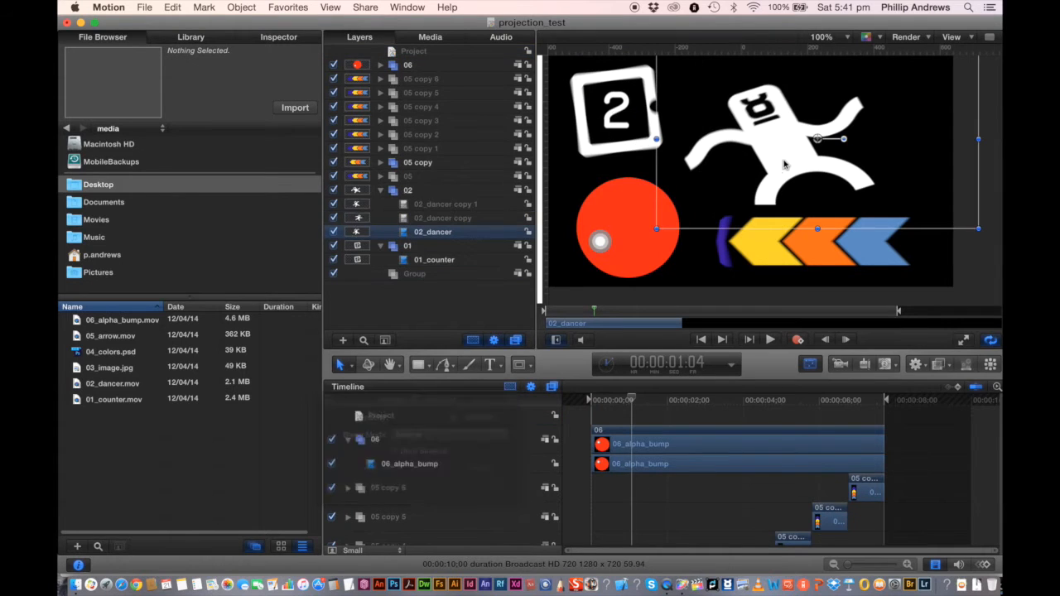
pyautogui.click(648, 239)
pyautogui.click(770, 250)
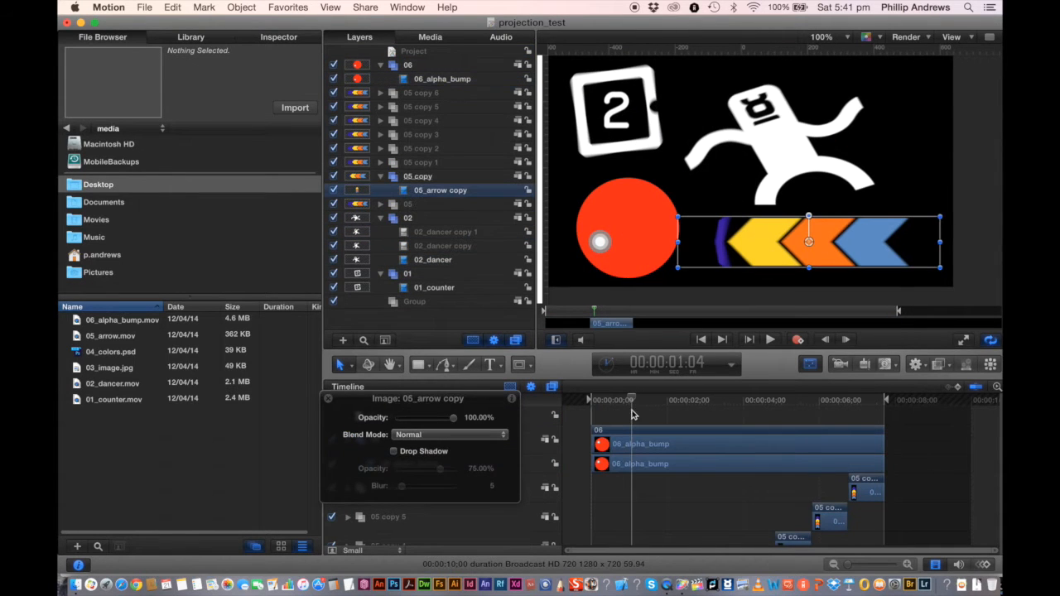
pyautogui.moveTo(632, 402); pyautogui.dragTo(795, 396)
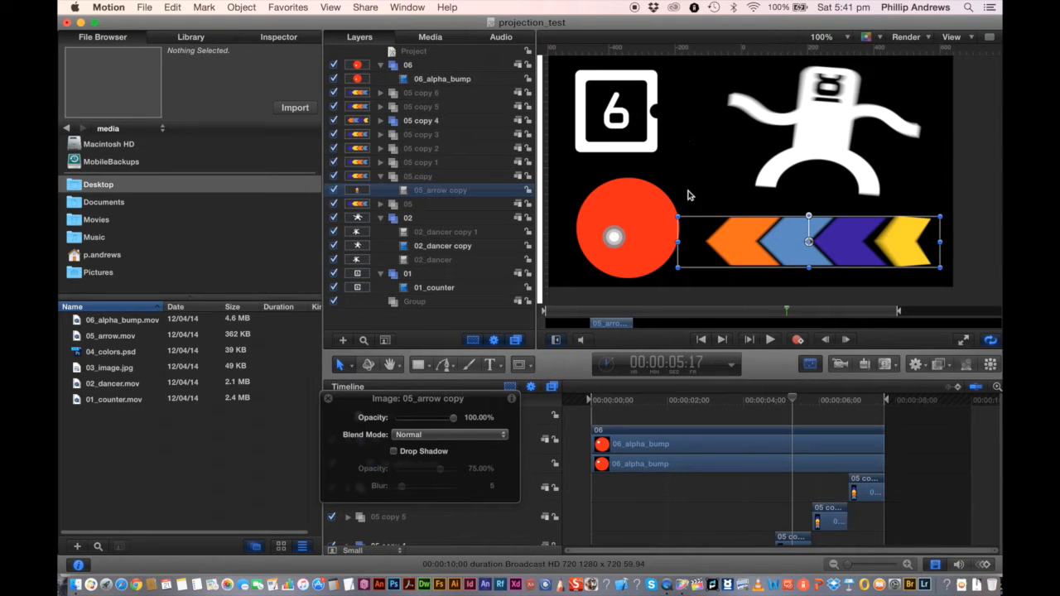
pyautogui.moveTo(796, 404); pyautogui.dragTo(582, 421)
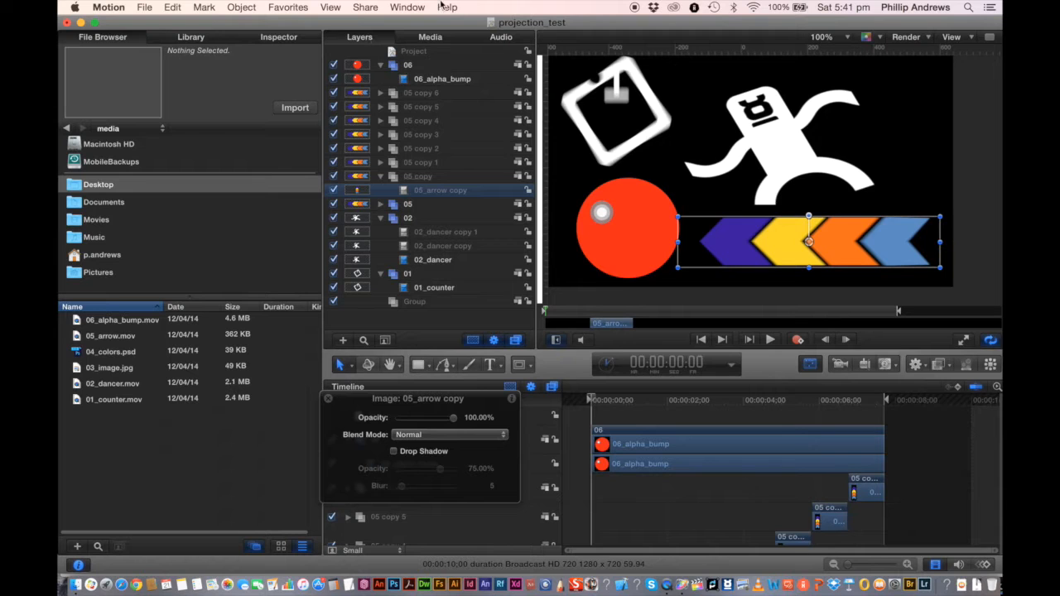
# Step: Export the project as an H.264 QuickTime movie named projection_test in the Mad training folder
pyautogui.click(367, 8)
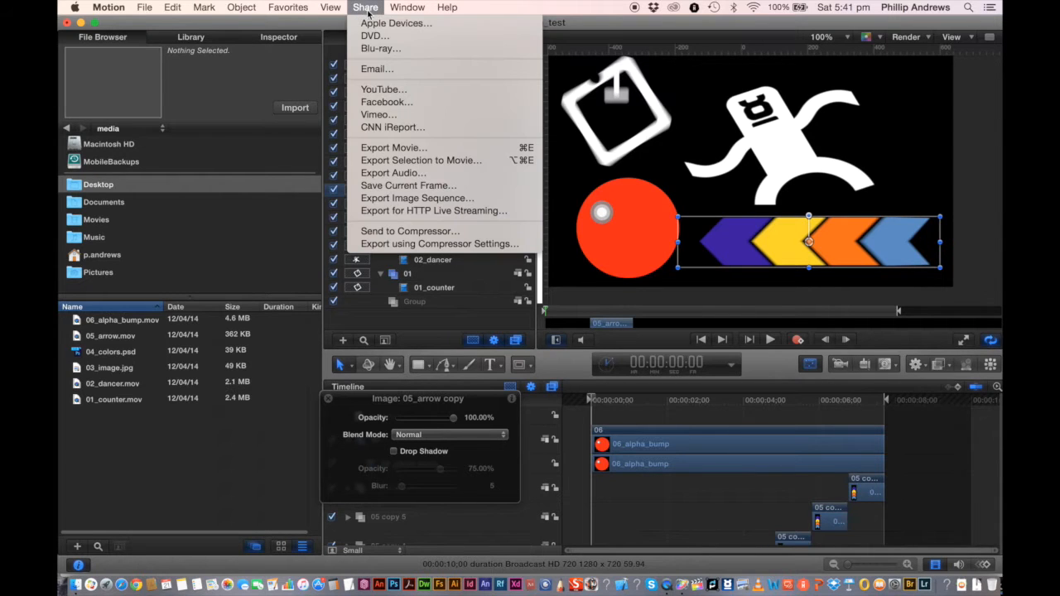
pyautogui.click(392, 148)
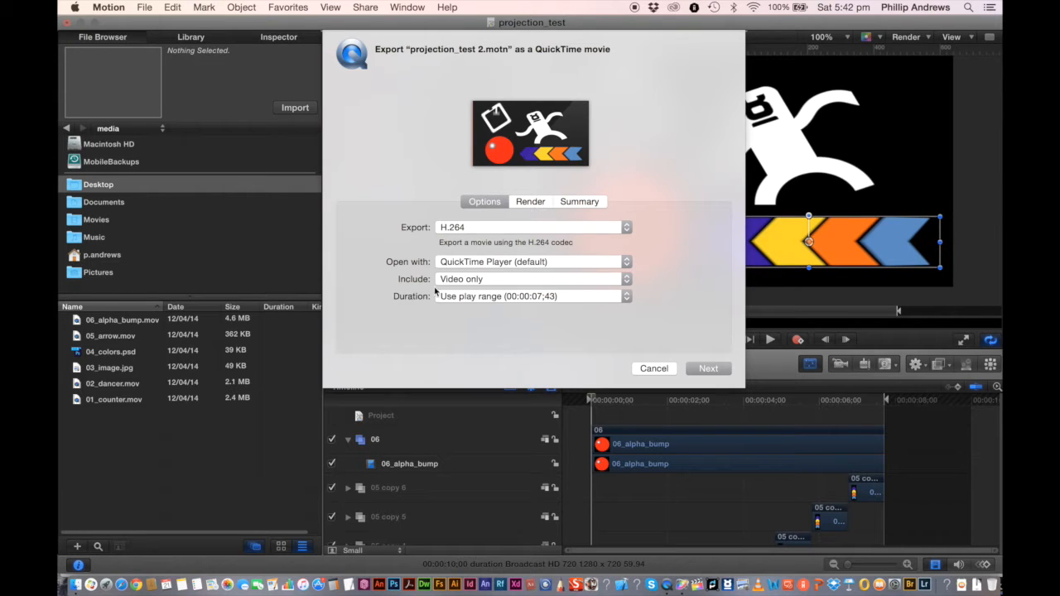
pyautogui.click(530, 201)
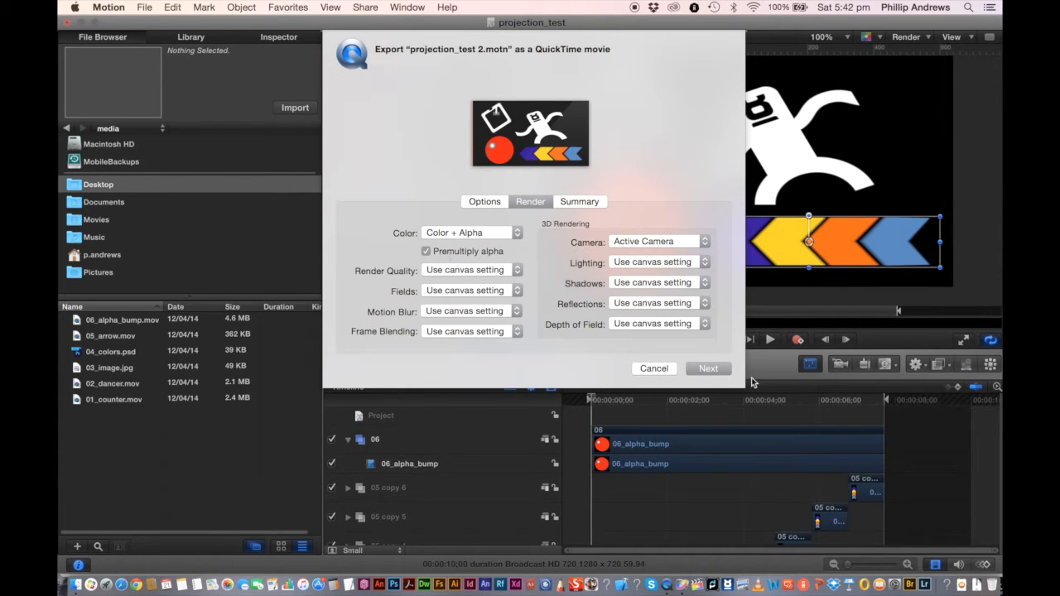
pyautogui.click(710, 369)
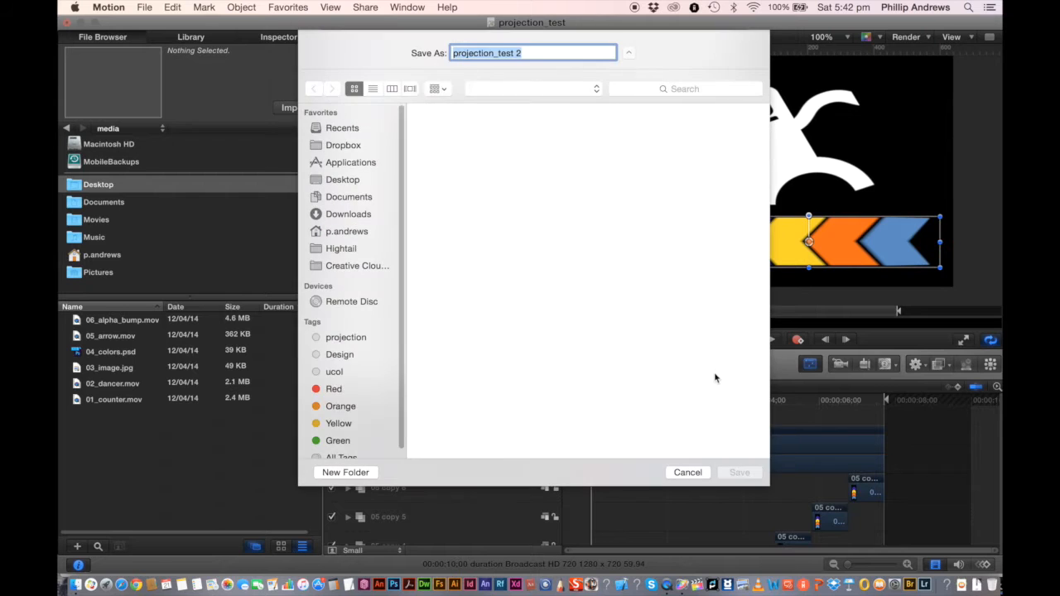
pyautogui.doubleClick(517, 53)
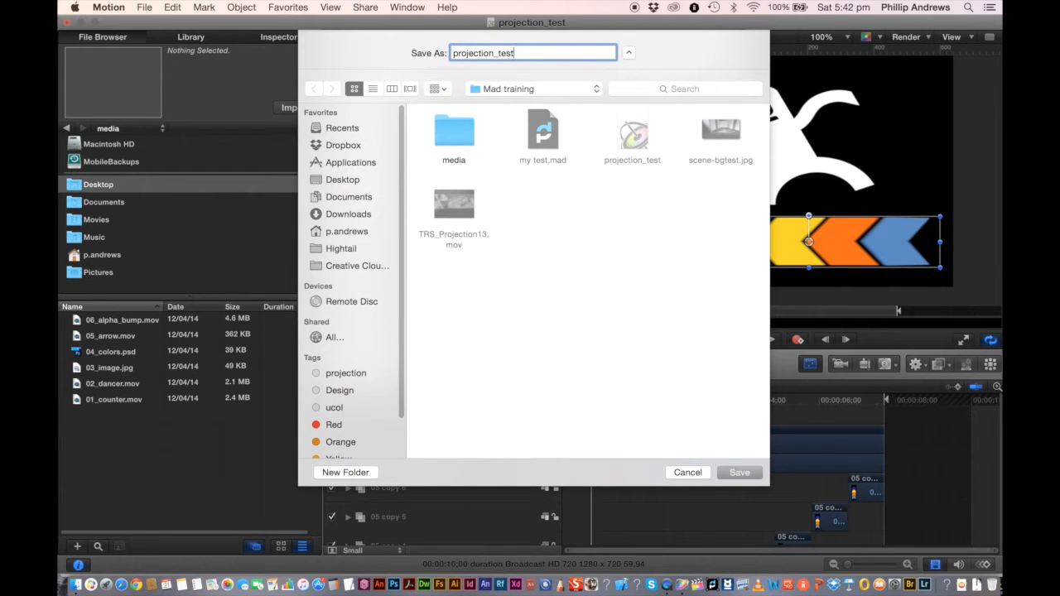
pyautogui.click(743, 473)
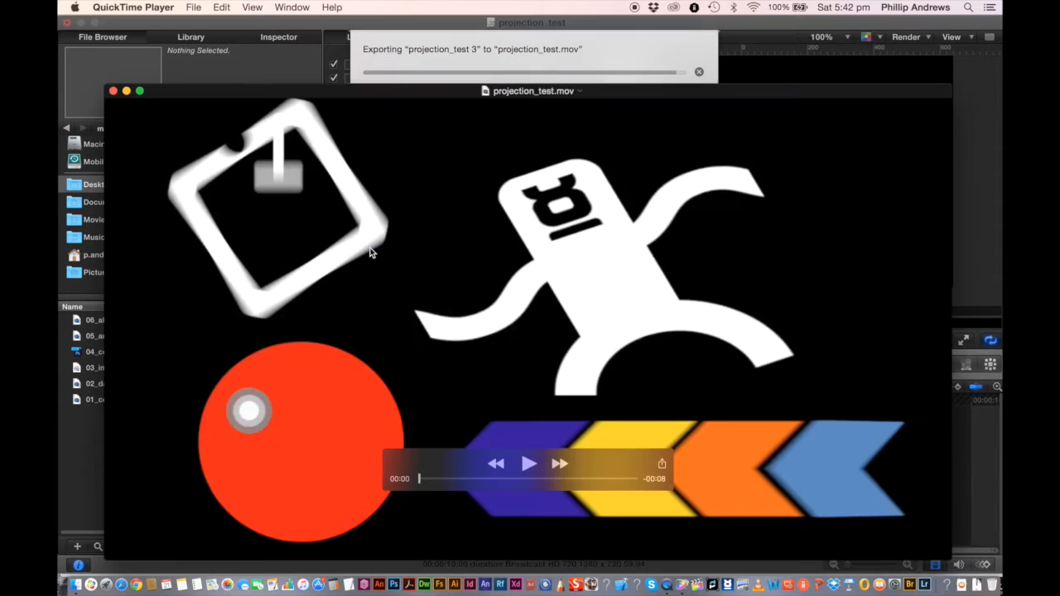
# Step: Play the exported projection_test.mov through to the end and close it
pyautogui.moveTo(405, 92); pyautogui.dragTo(390, 41)
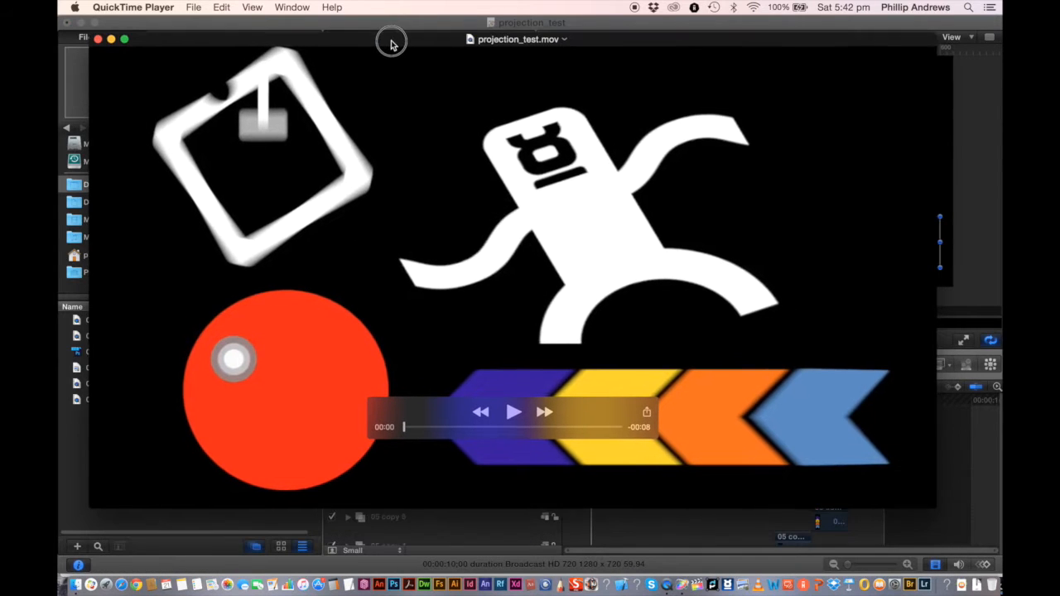
pyautogui.click(511, 416)
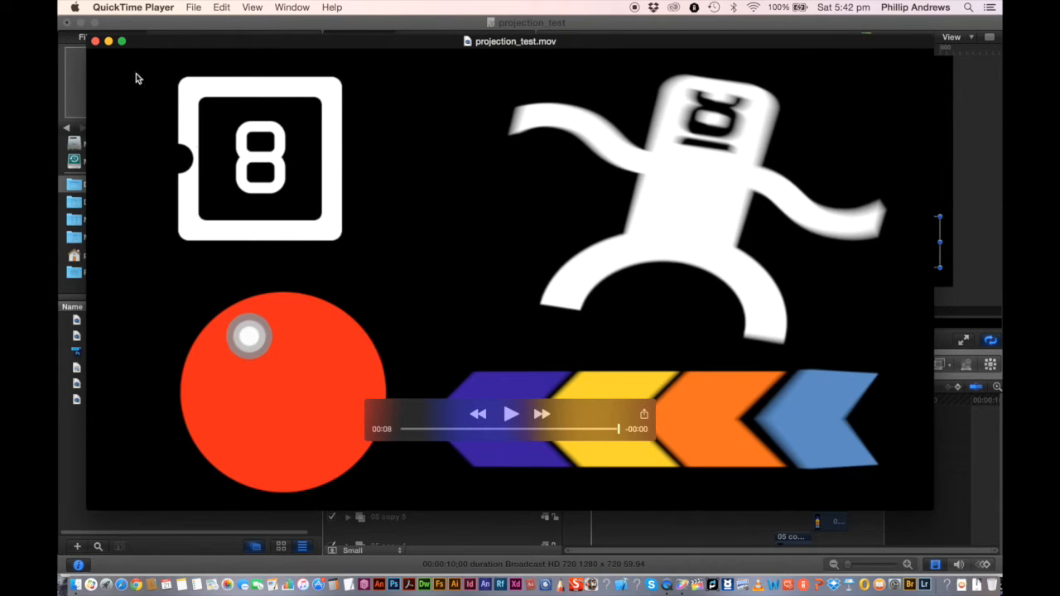
pyautogui.click(96, 42)
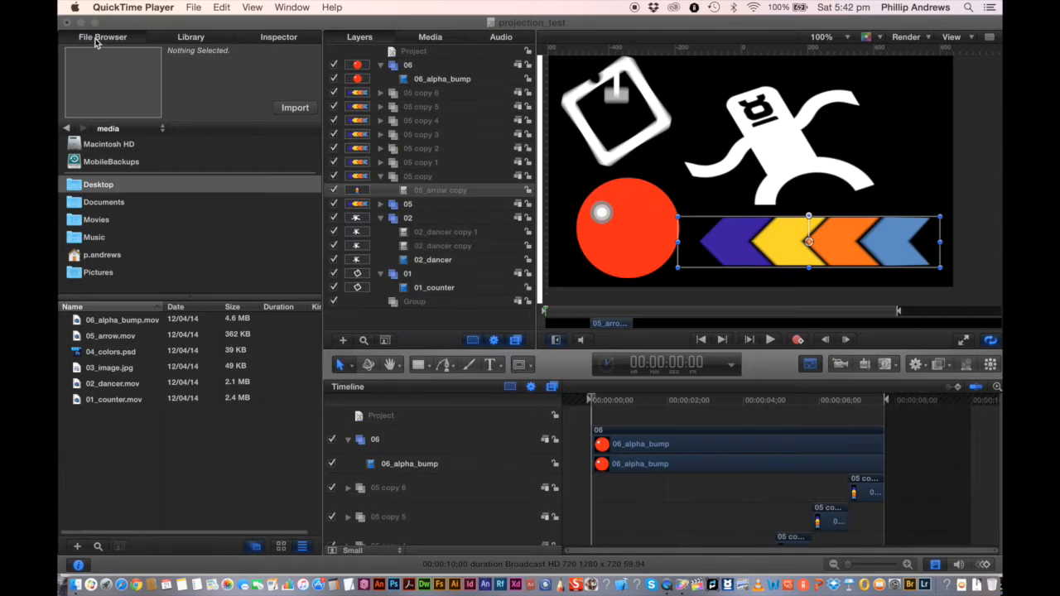
# Step: Quit Motion and save the changes made to the projection_test document
pyautogui.click(122, 23)
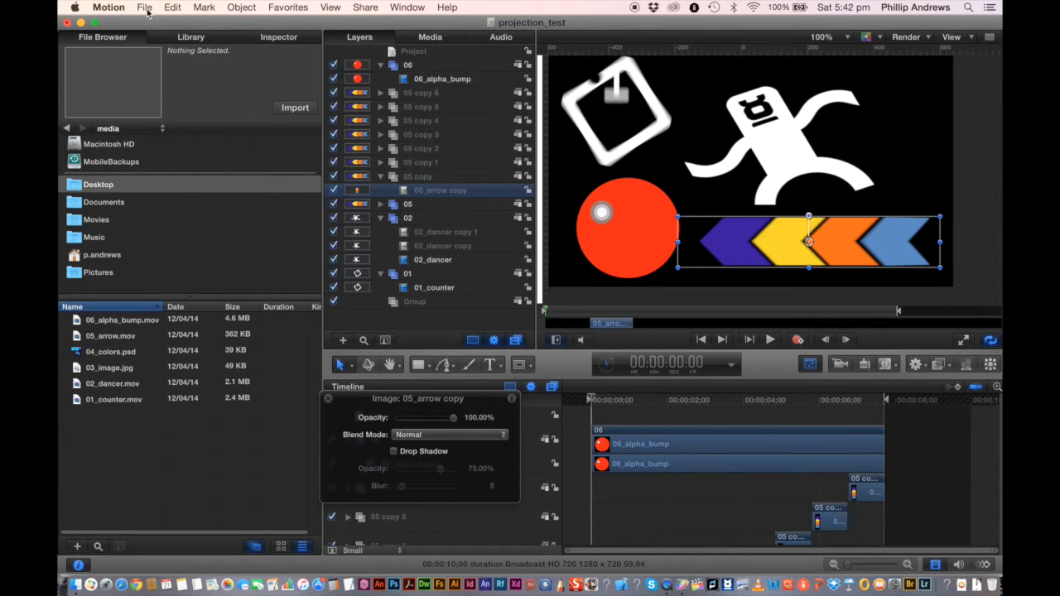
pyautogui.click(114, 10)
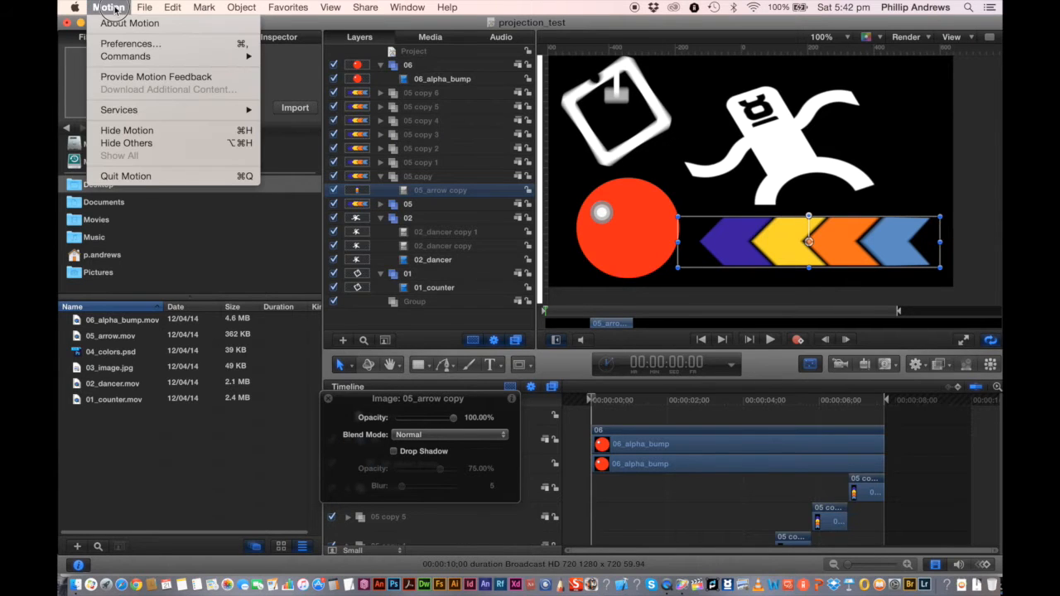
pyautogui.click(126, 176)
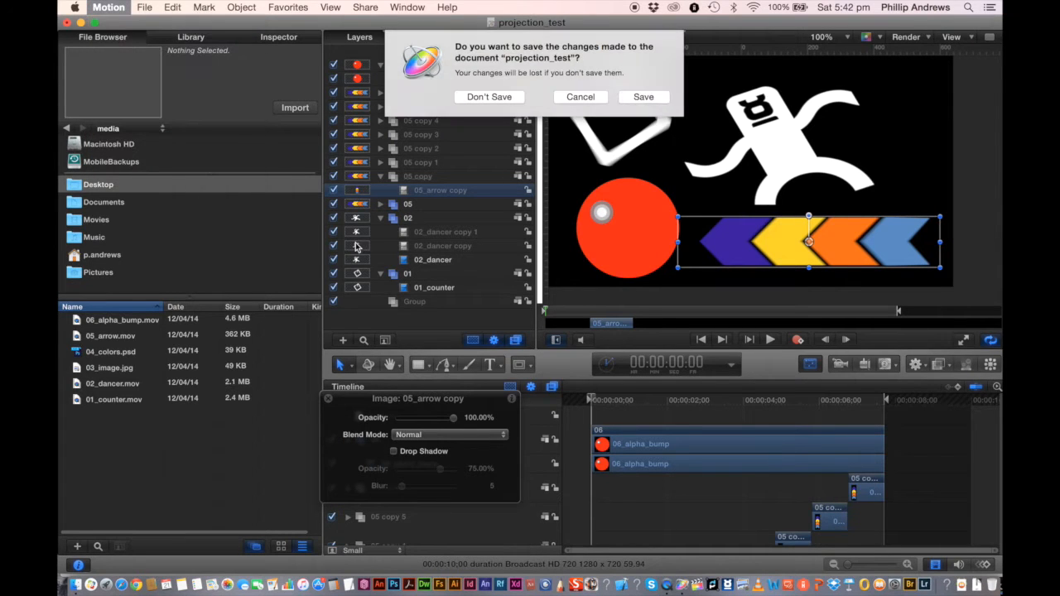
pyautogui.click(643, 98)
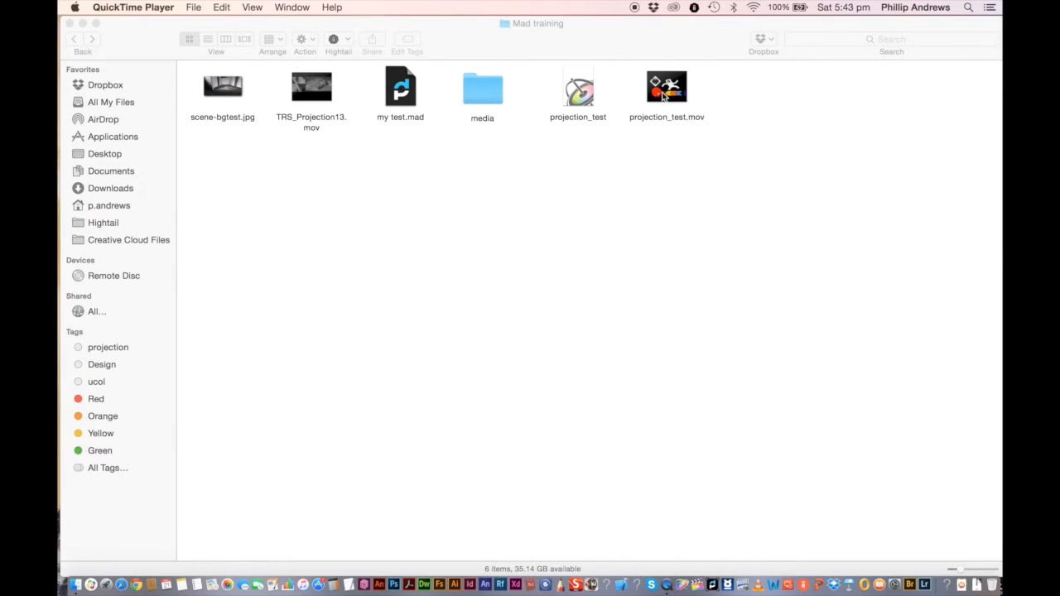
# Step: Reopen my test.mad from the Mad training folder in MadMapper and pause the TRS_Projection13 movie in its media list
pyautogui.doubleClick(403, 96)
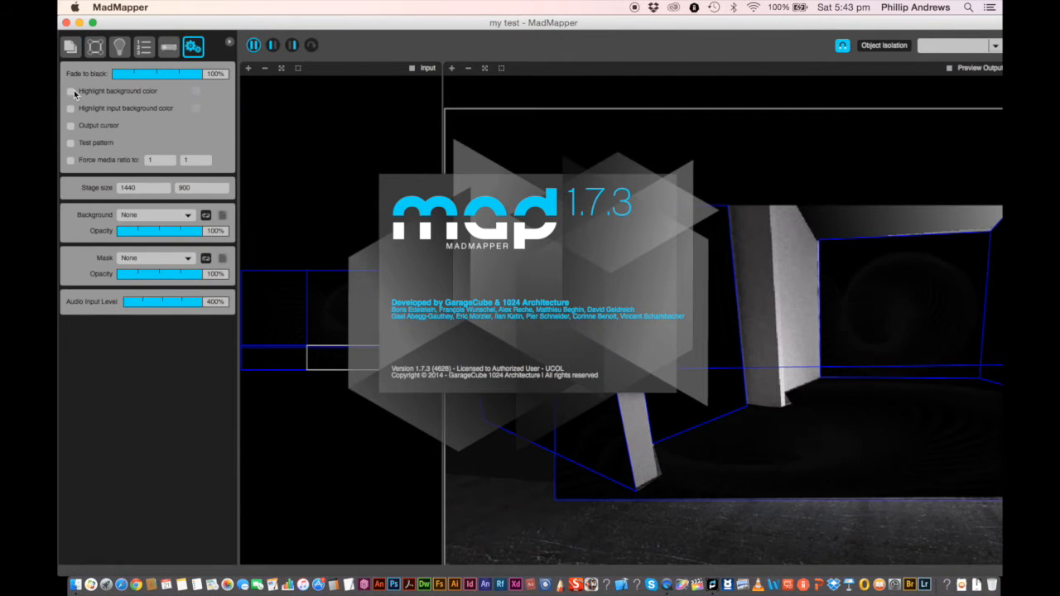
pyautogui.click(72, 47)
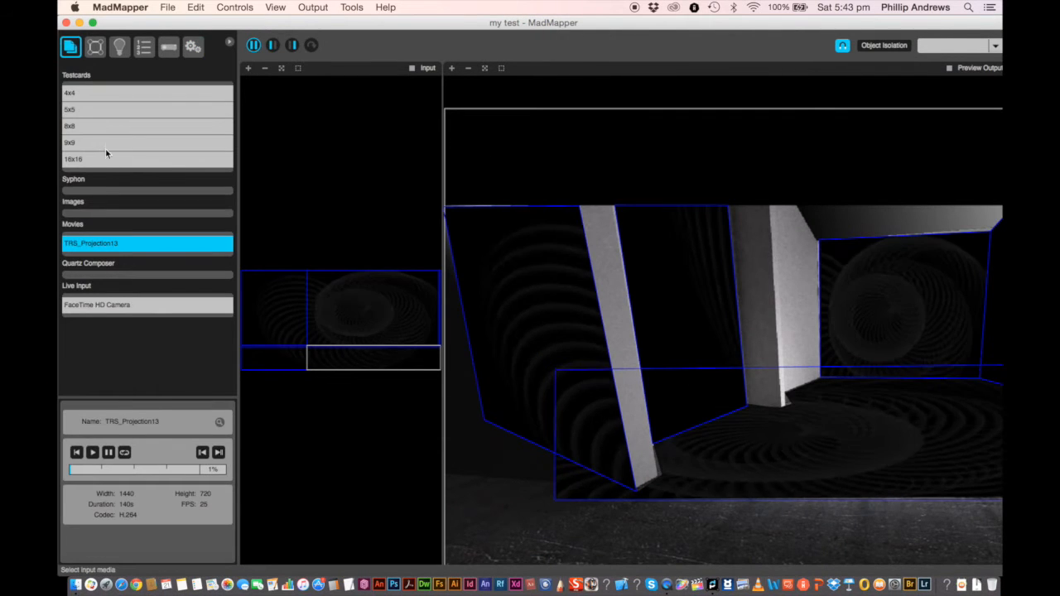
pyautogui.click(108, 453)
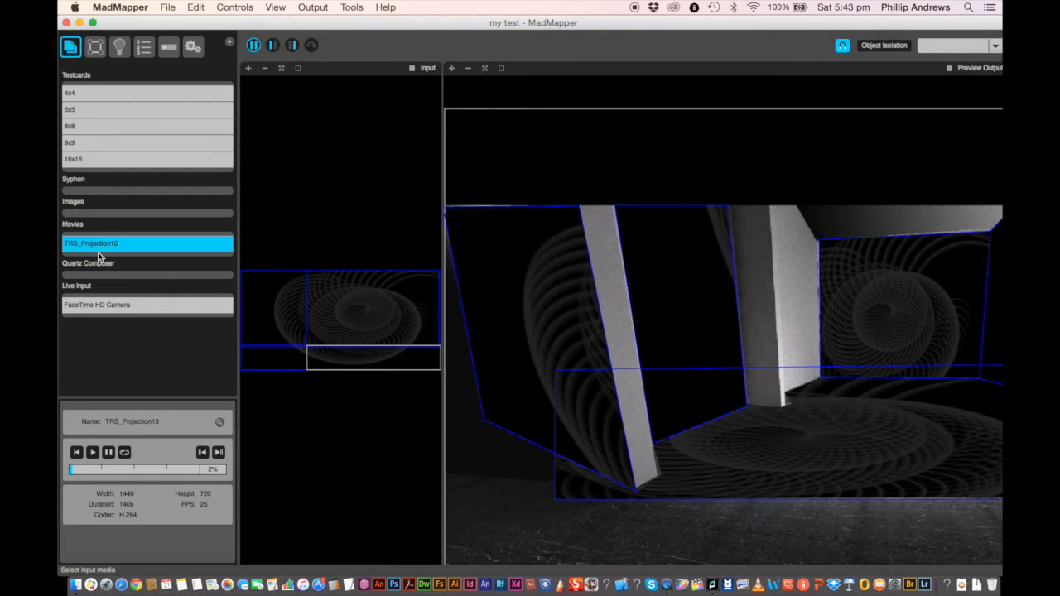
# Step: Import projection_test.mov from the Mad training folder on the Desktop and make it the input media for the surfaces
pyautogui.click(169, 8)
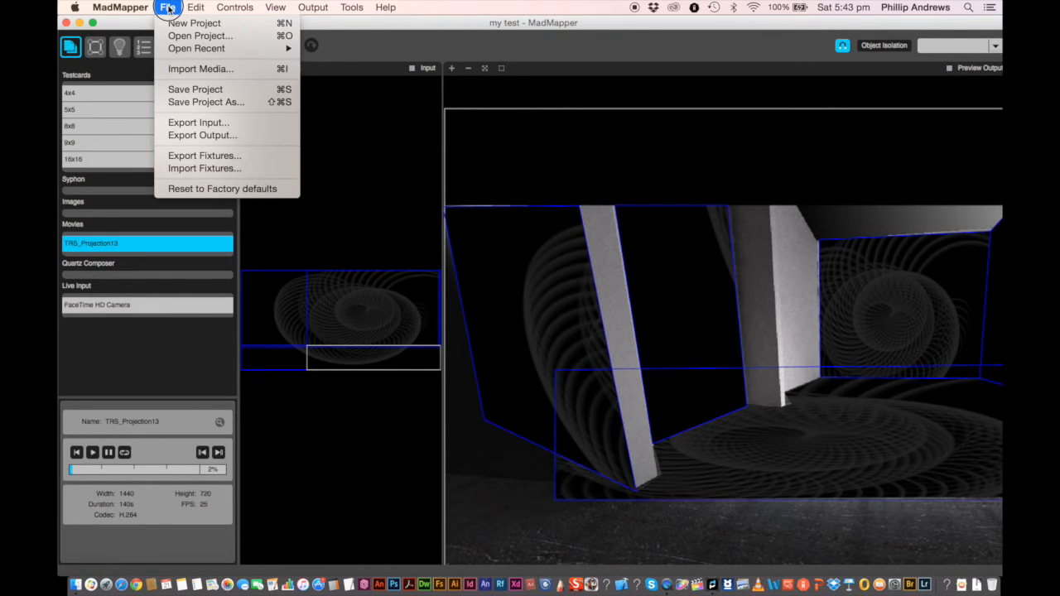
pyautogui.click(198, 69)
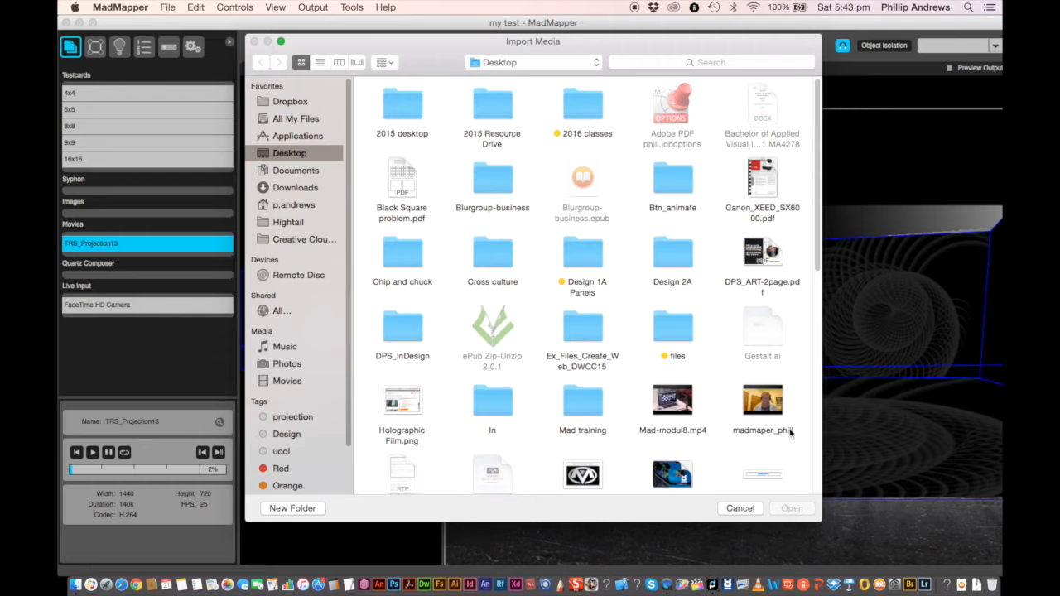
pyautogui.moveTo(815, 266); pyautogui.dragTo(805, 302)
pyautogui.doubleClick(584, 334)
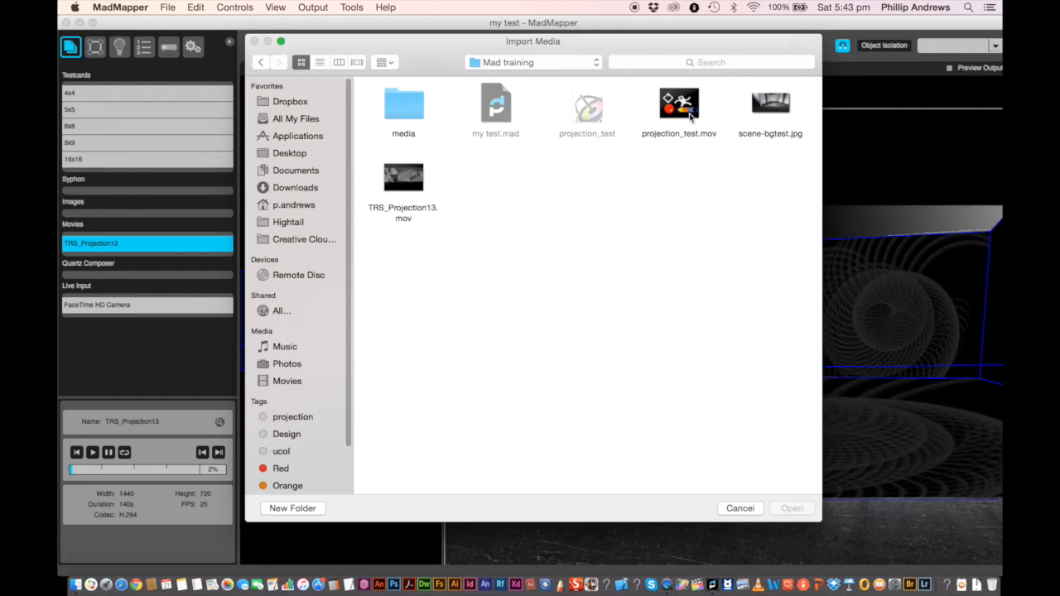
pyautogui.click(686, 122)
pyautogui.click(797, 508)
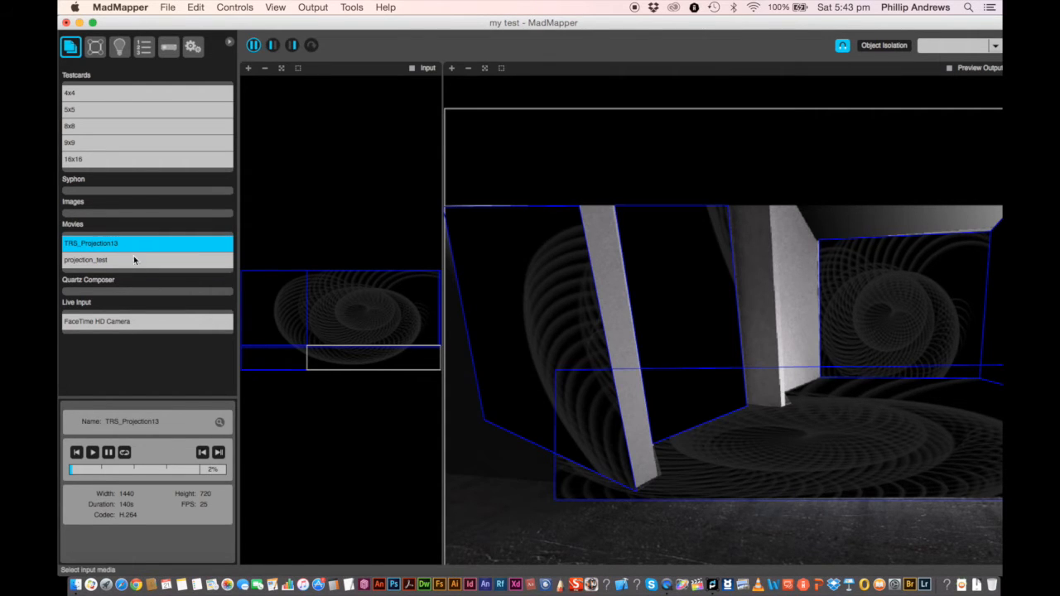
pyautogui.click(94, 262)
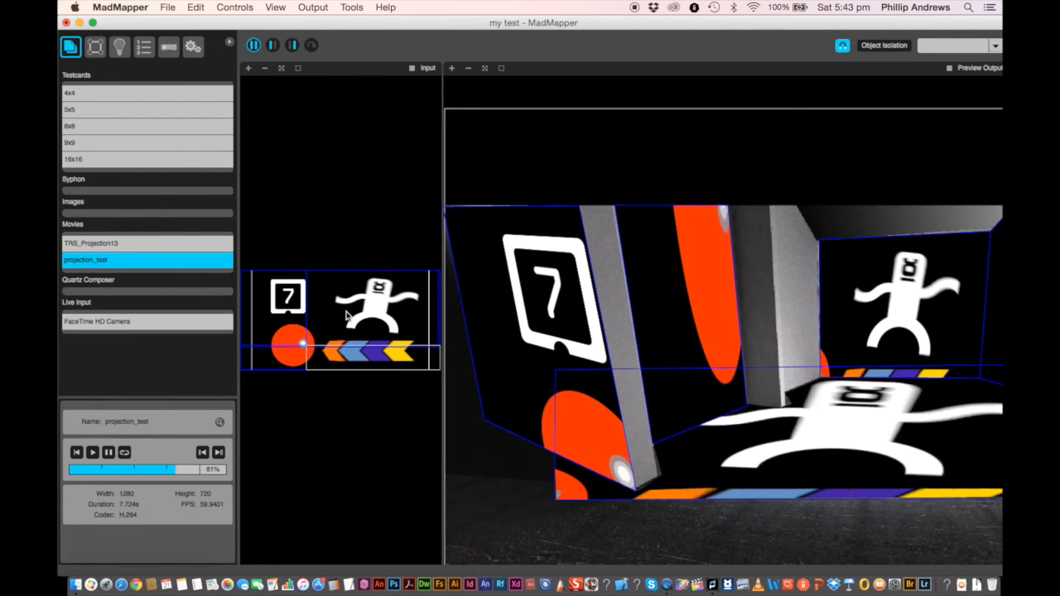
# Step: Unlock Surface 3, Surface 2, Surface 1, Surface and Surface 6 in the surface list
pyautogui.click(95, 46)
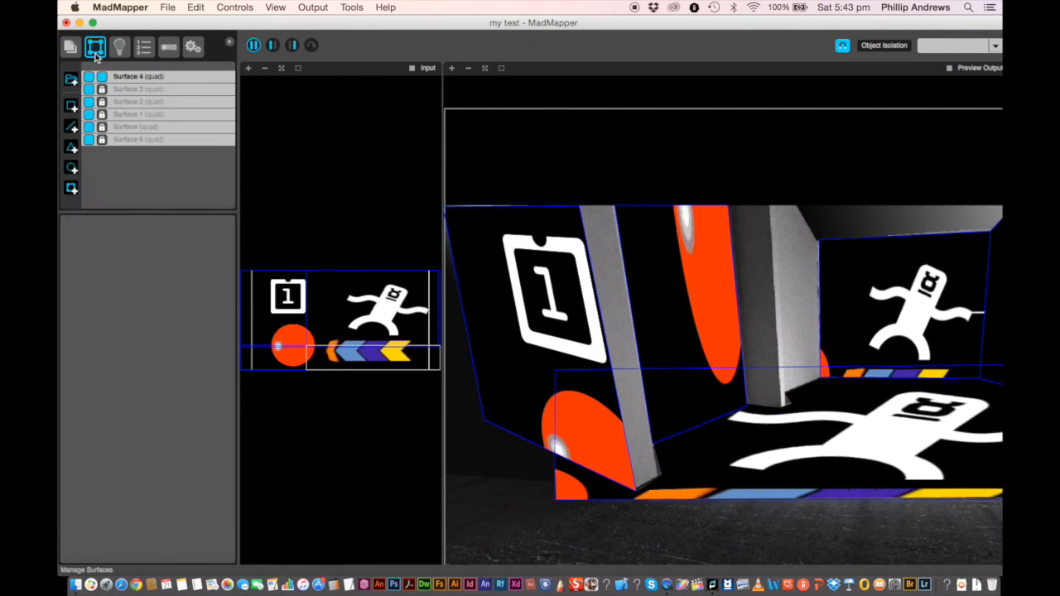
pyautogui.click(102, 90)
pyautogui.click(102, 102)
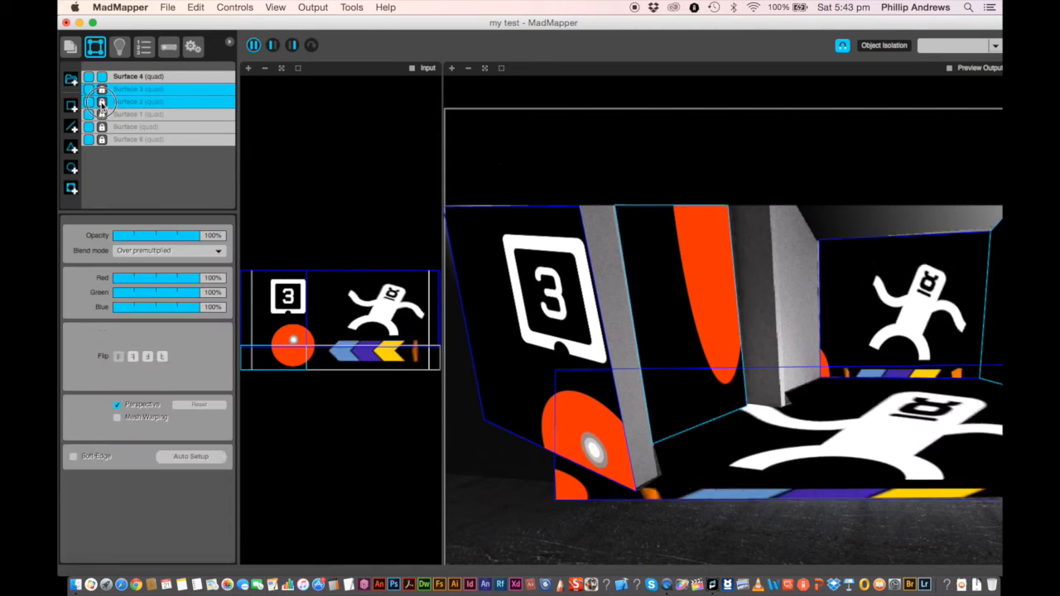
pyautogui.click(101, 115)
pyautogui.click(102, 127)
pyautogui.click(102, 140)
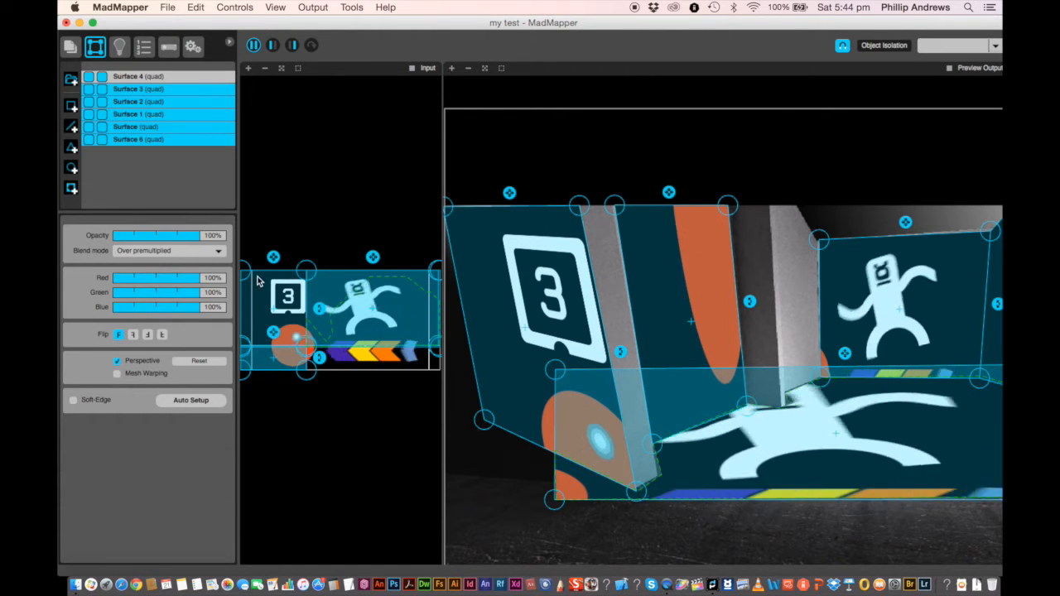
# Step: Lock Surface 6, Surface, Surface 1 and Surface 2 again, leaving out Surface 3 and Surface 4
pyautogui.click(102, 139)
pyautogui.click(102, 126)
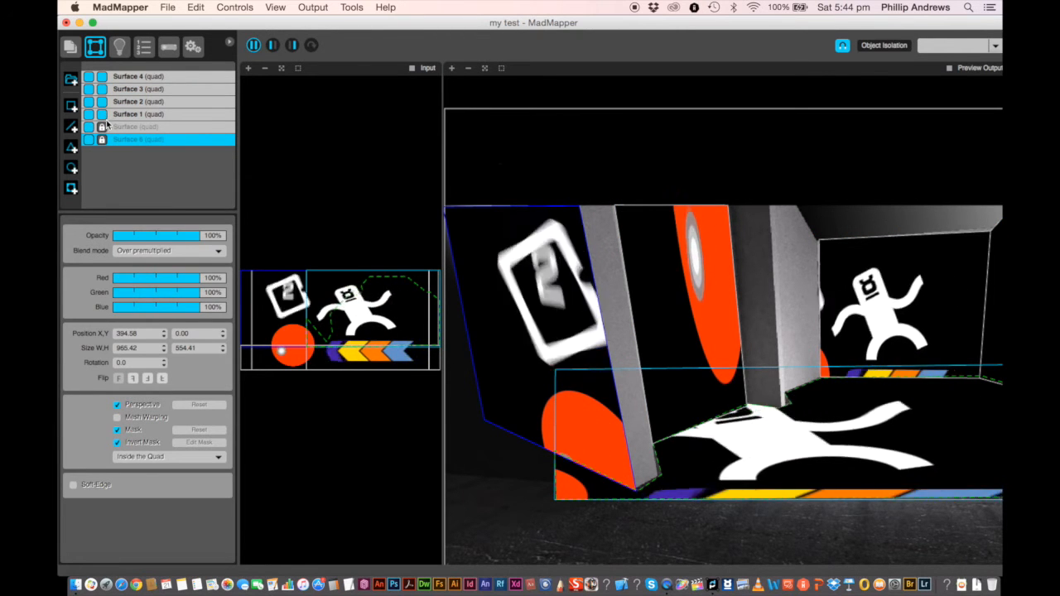
pyautogui.click(102, 114)
pyautogui.click(102, 101)
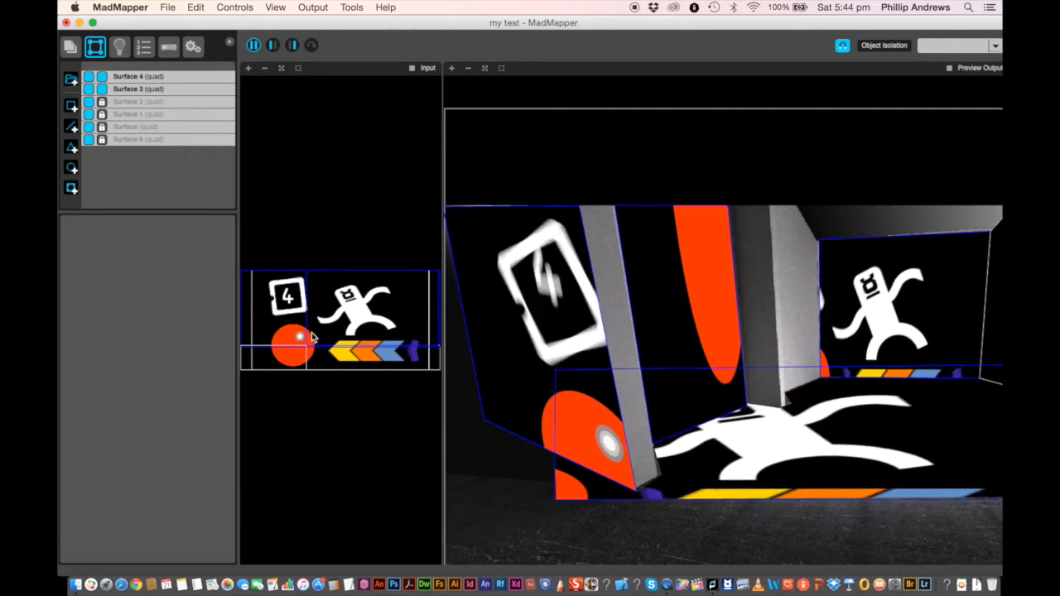
# Step: Select Surface 3 and move its raised upper outer corner slightly down and to the left in the output preview
pyautogui.click(134, 90)
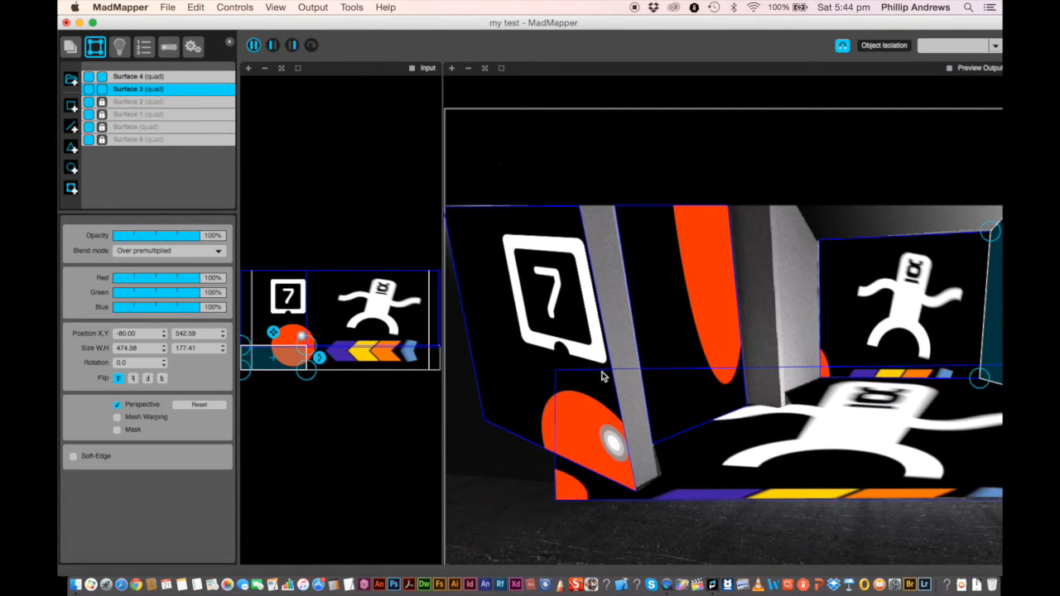
pyautogui.click(484, 67)
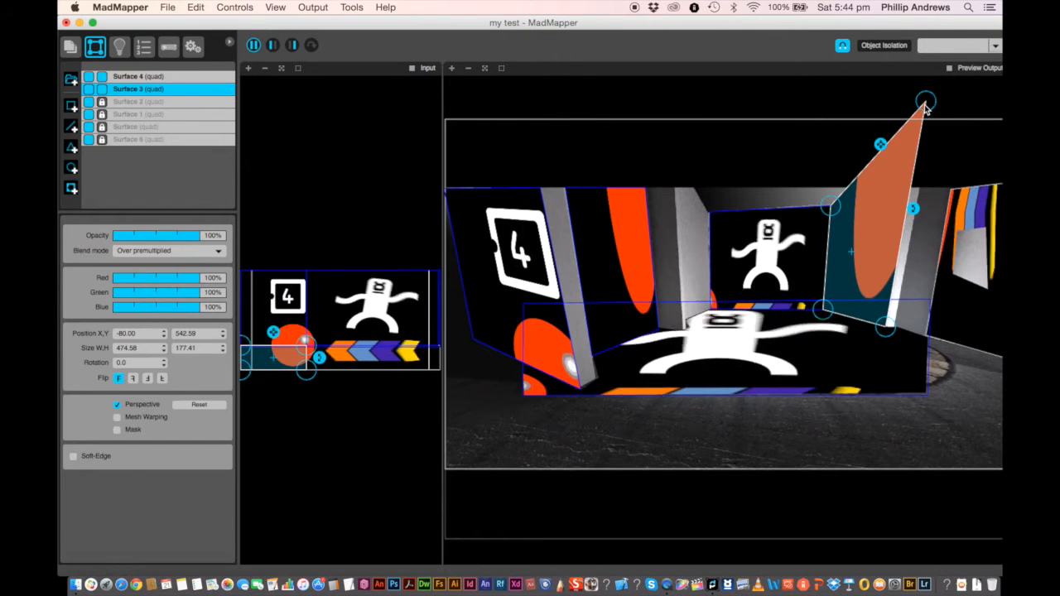
pyautogui.moveTo(925, 103)
pyautogui.mouseDown()
pyautogui.moveTo(909, 125)
pyautogui.moveTo(915, 108)
pyautogui.mouseUp()
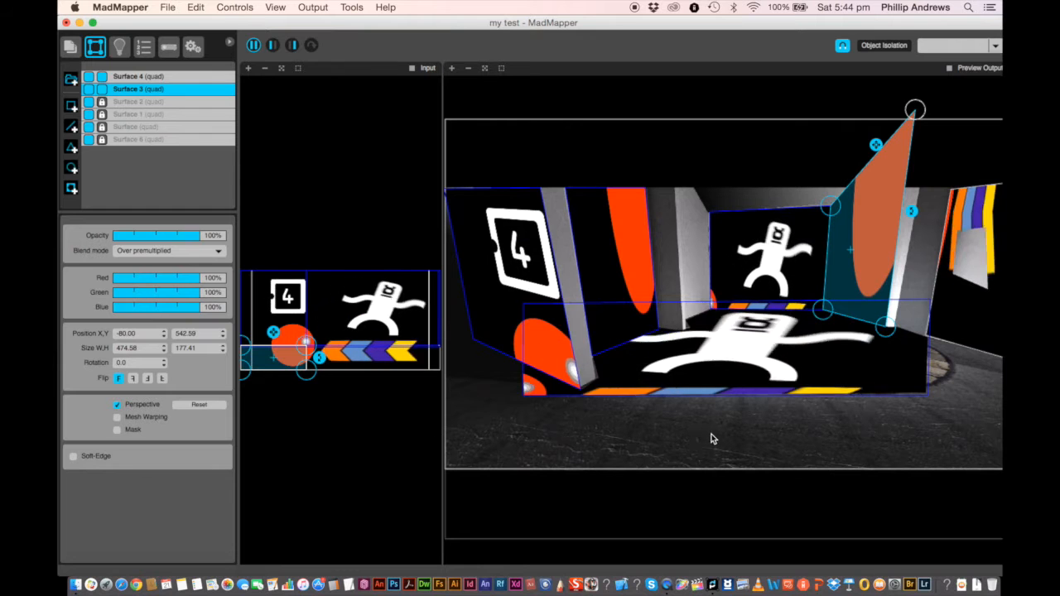
# Step: Hide Surface 4 and Surface 3, and unlock Surface 2, Surface 1, Surface and Surface 6
pyautogui.moveTo(91, 76); pyautogui.dragTo(91, 140)
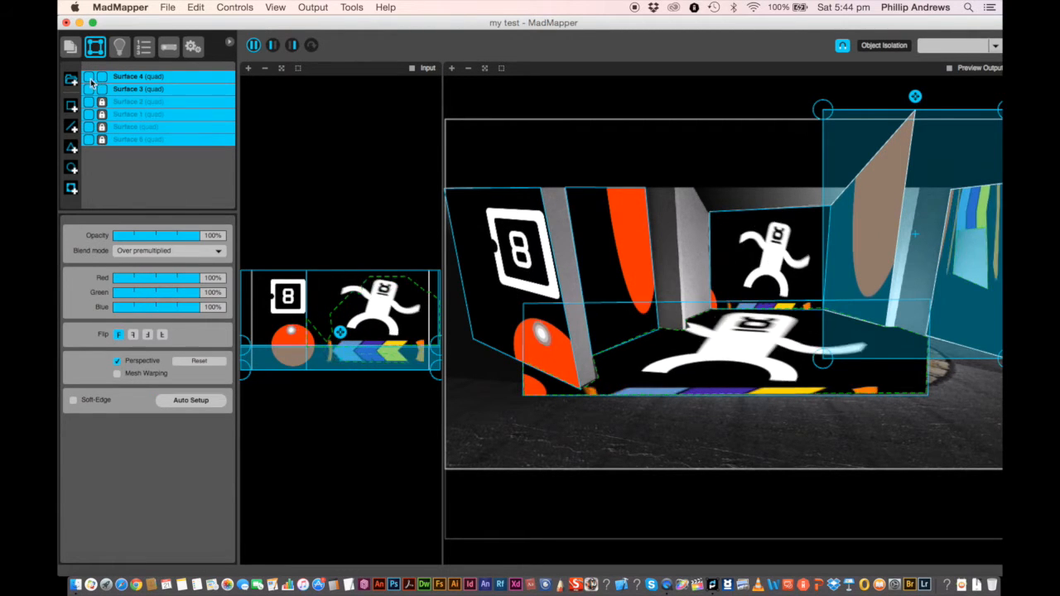
pyautogui.moveTo(91, 77); pyautogui.dragTo(91, 90)
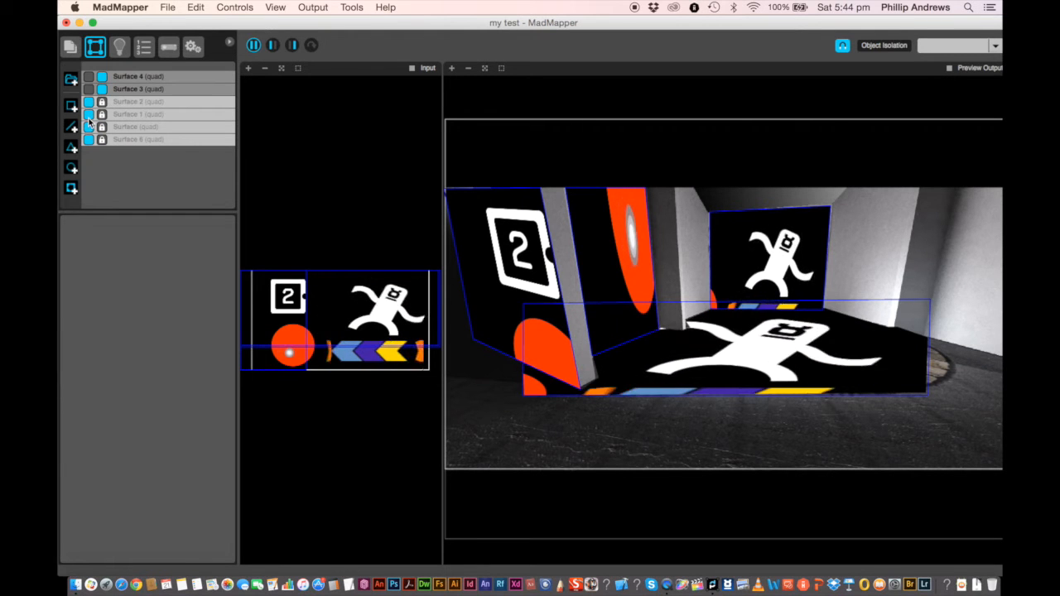
pyautogui.click(96, 104)
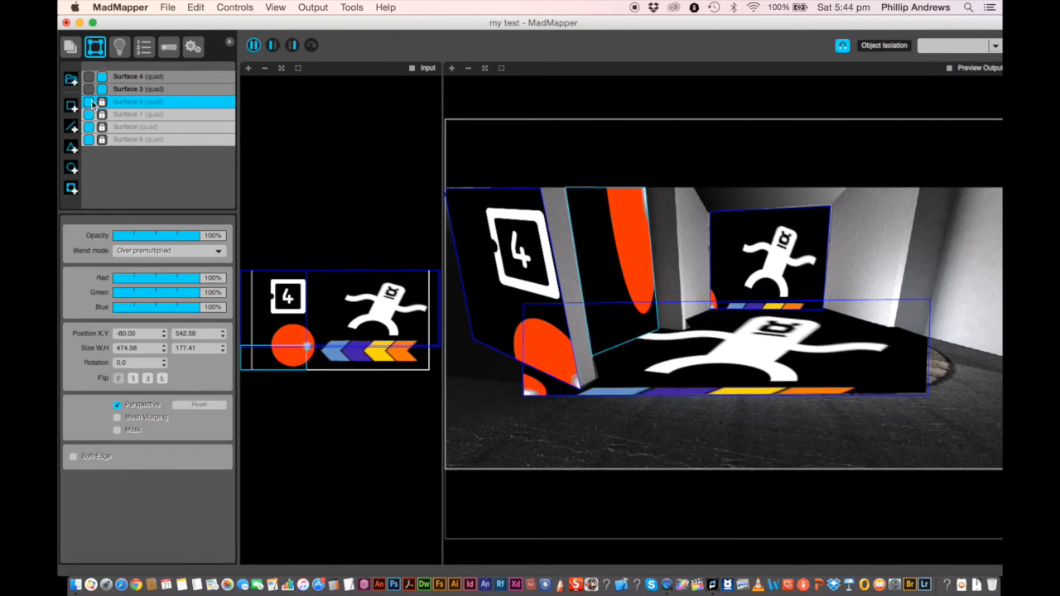
pyautogui.moveTo(103, 118); pyautogui.dragTo(102, 139)
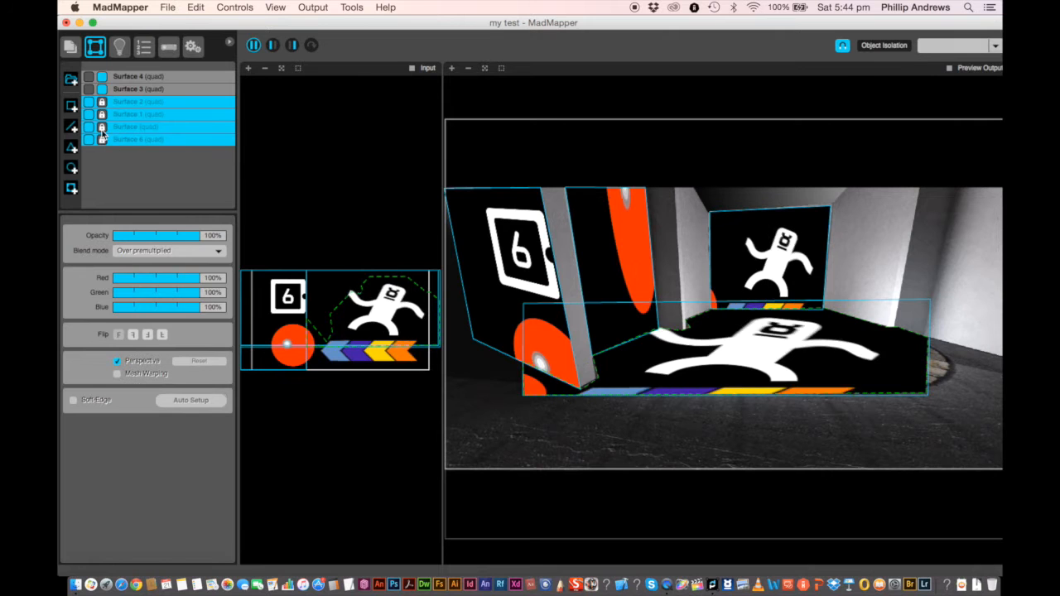
pyautogui.click(101, 119)
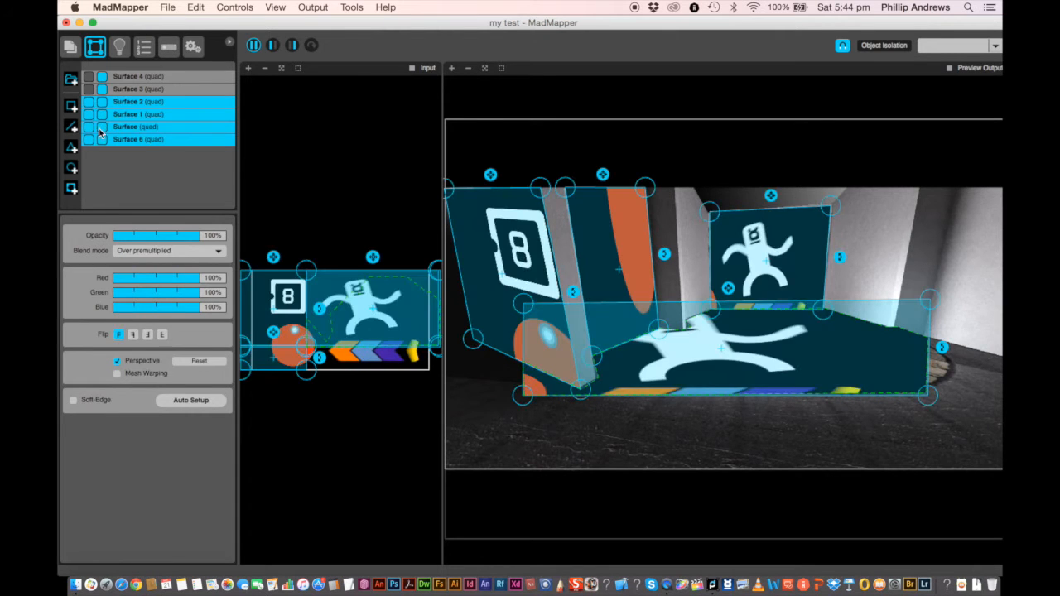
# Step: Hide Surface 2, Surface 1, Surface and Surface 6 so only the background scene is displayed
pyautogui.click(89, 102)
pyautogui.click(89, 114)
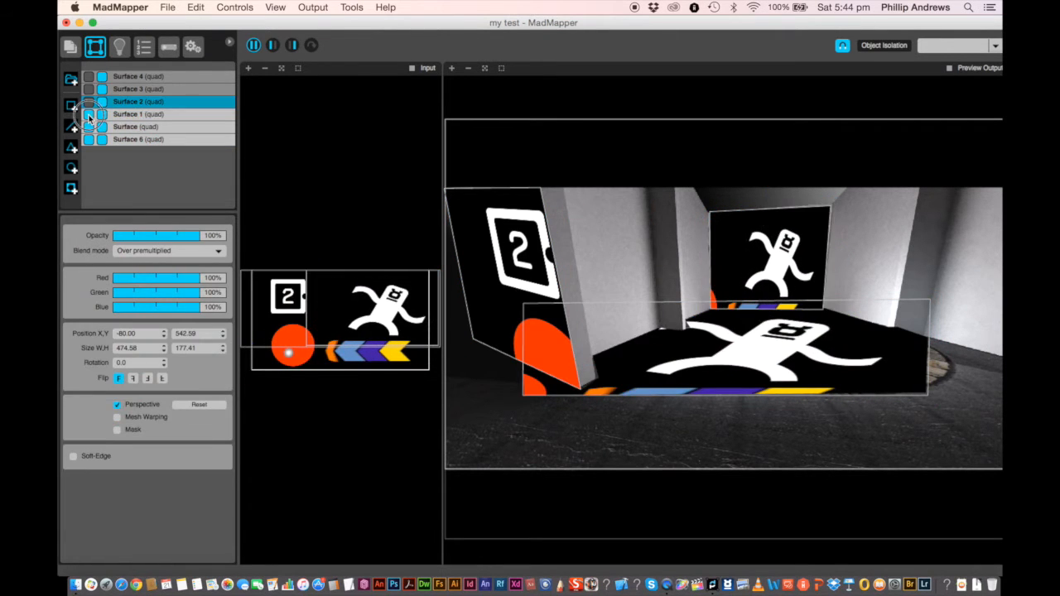
pyautogui.moveTo(118, 127); pyautogui.dragTo(119, 139)
pyautogui.click(88, 127)
pyautogui.click(89, 139)
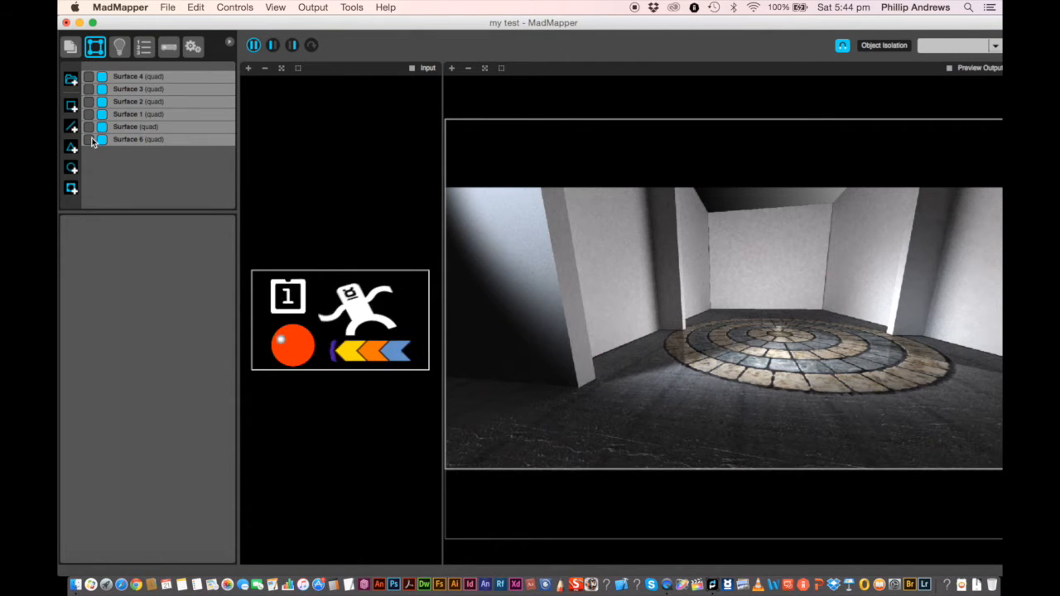
# Step: Examine the Main Projector output's settings, including its background image, and return to the surface list
pyautogui.click(170, 48)
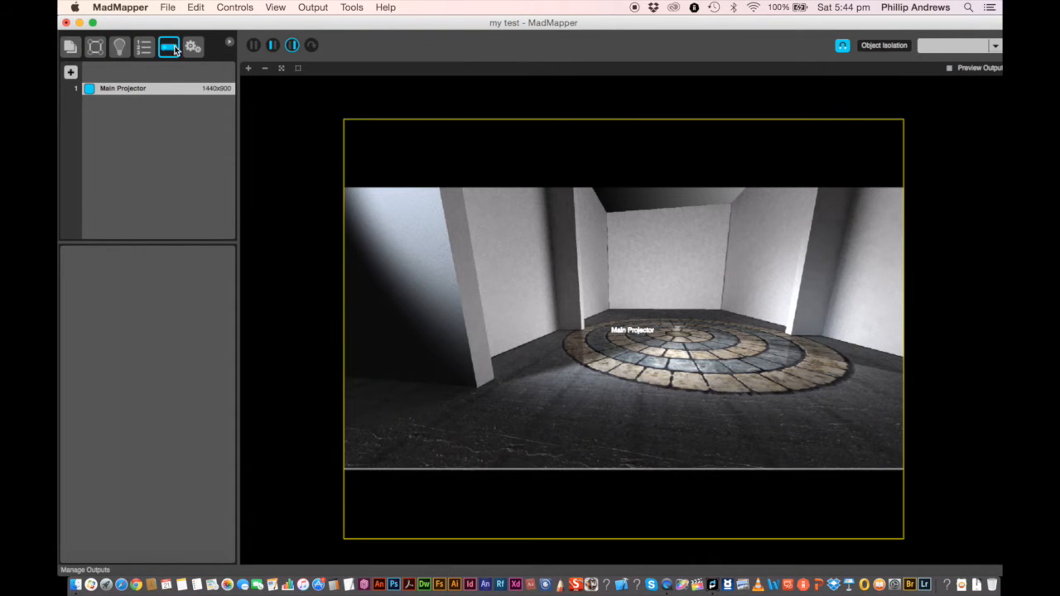
pyautogui.click(155, 93)
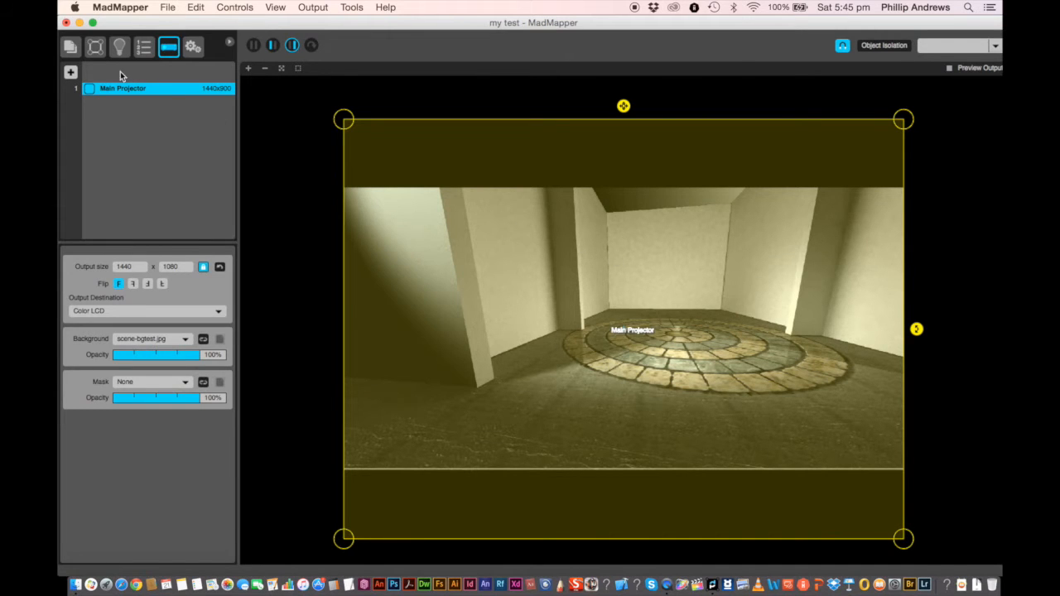
pyautogui.click(96, 48)
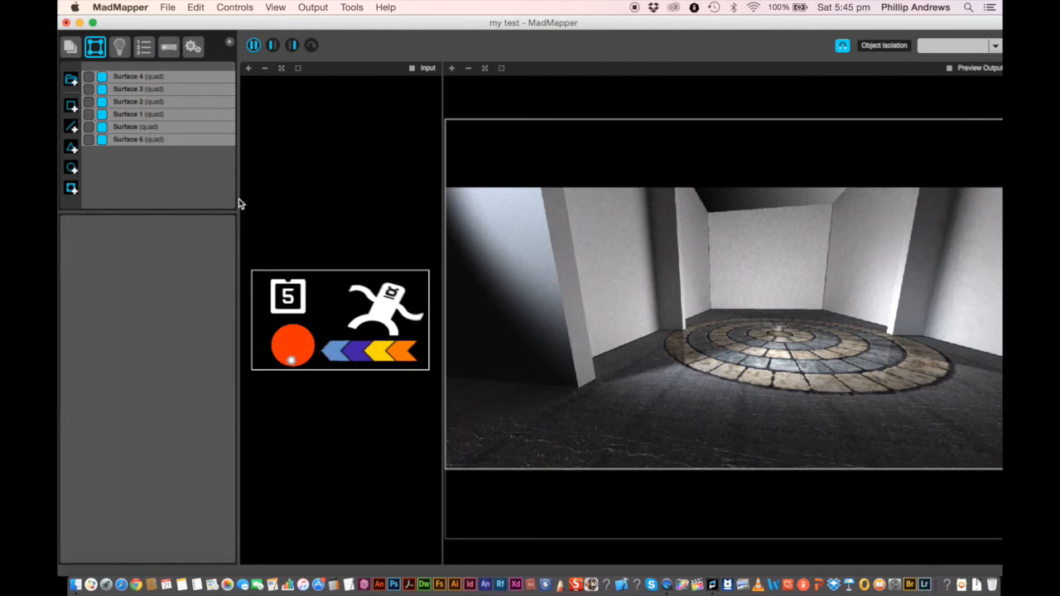
# Step: Lock all six surfaces together, and unlock them all again
pyautogui.click(101, 78)
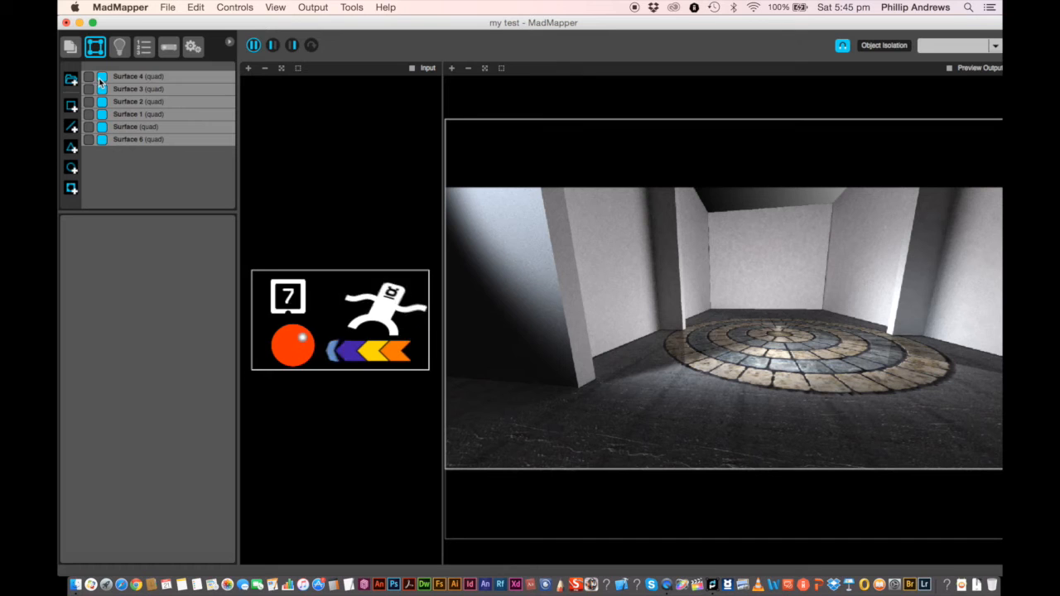
pyautogui.moveTo(101, 81); pyautogui.dragTo(102, 132)
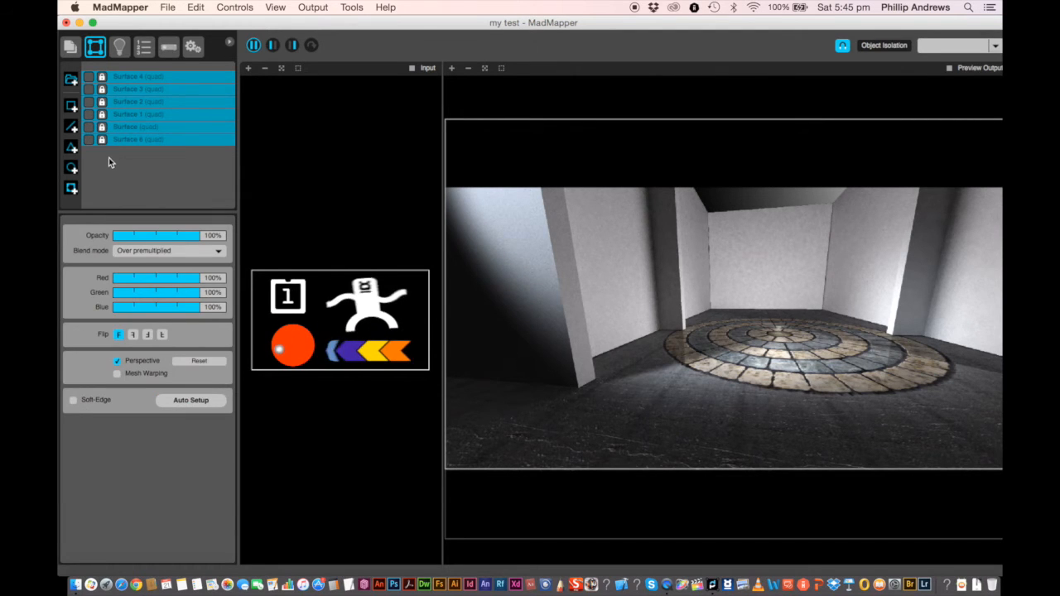
pyautogui.moveTo(102, 77)
pyautogui.mouseDown()
pyautogui.moveTo(102, 146)
pyautogui.moveTo(100, 79)
pyautogui.mouseUp()
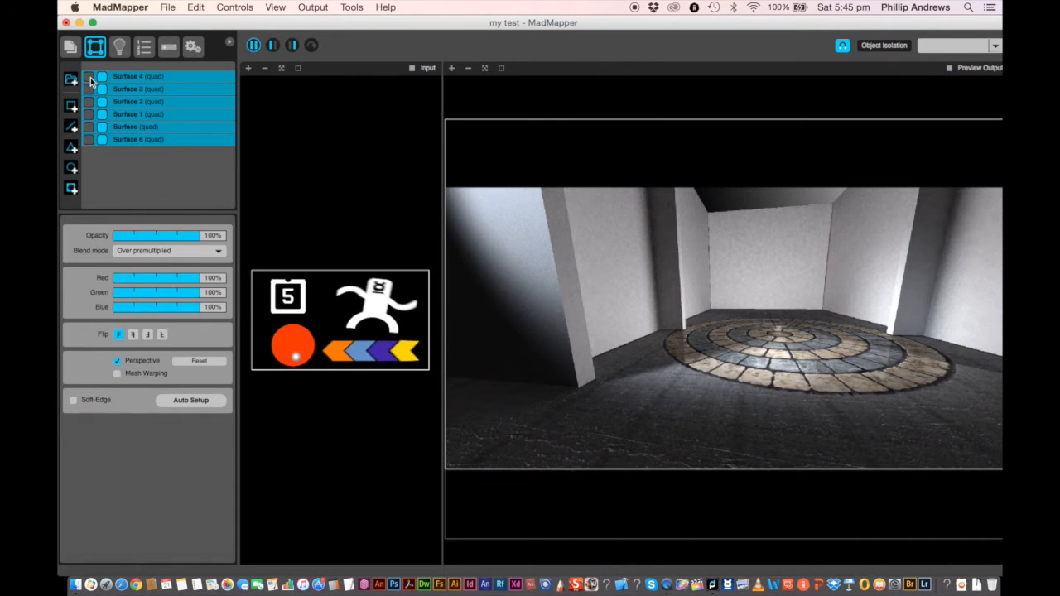
# Step: Show all six surfaces in the project again and select only Surface 4
pyautogui.moveTo(90, 76); pyautogui.dragTo(89, 142)
pyautogui.click(91, 144)
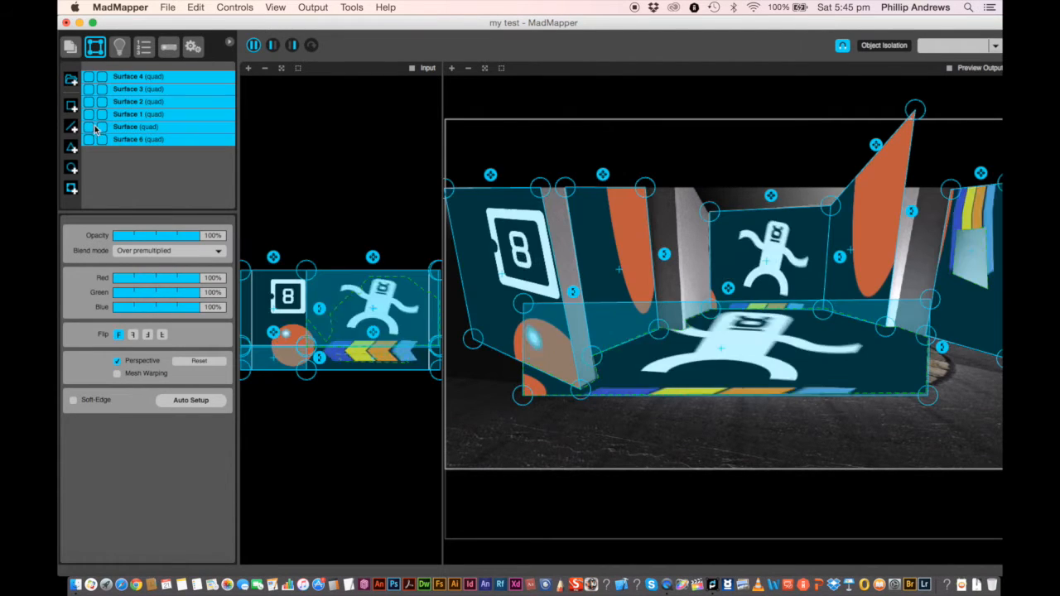
pyautogui.click(125, 76)
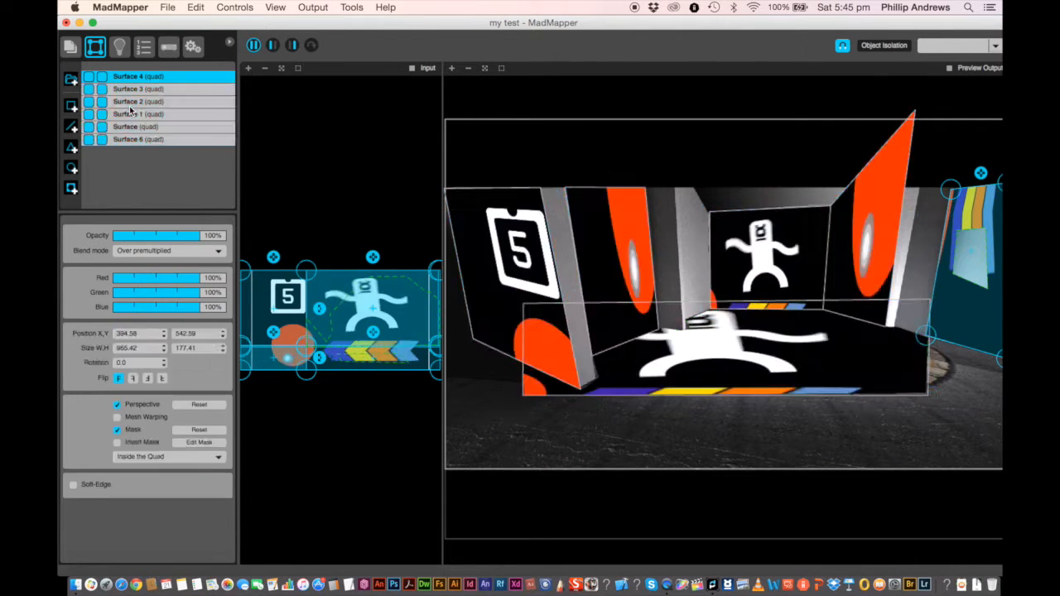
# Step: Lock all six surfaces, return to the input media list and save the project
pyautogui.press('super+l')
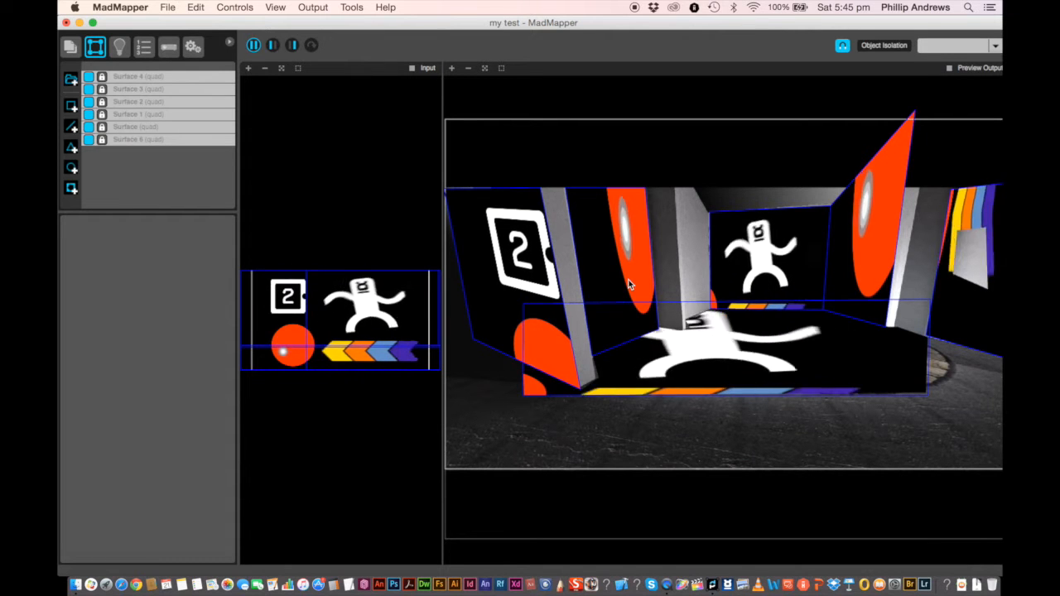
pyautogui.click(72, 46)
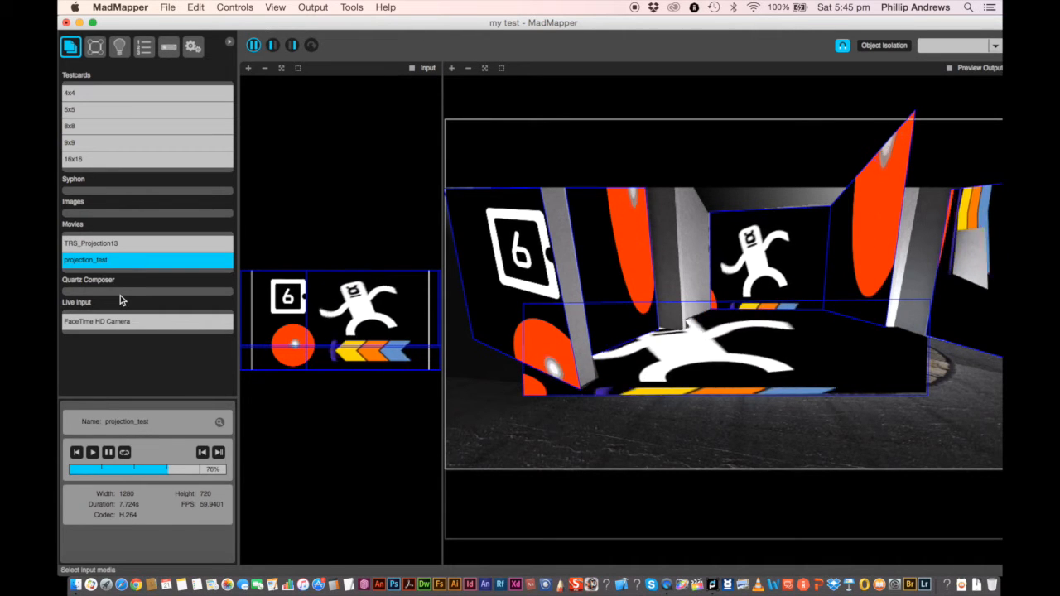
pyautogui.click(168, 7)
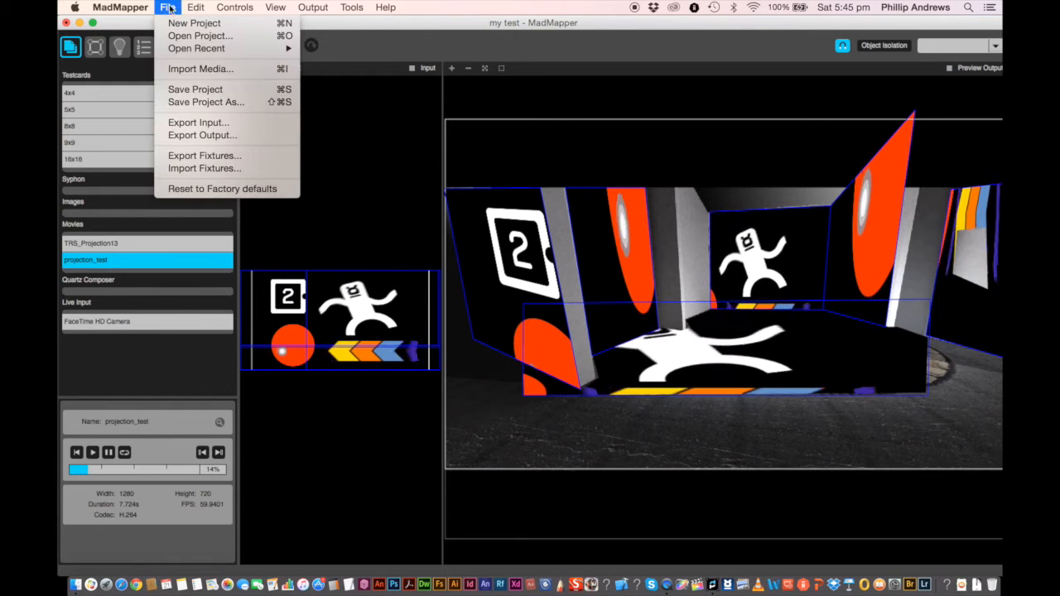
pyautogui.click(191, 88)
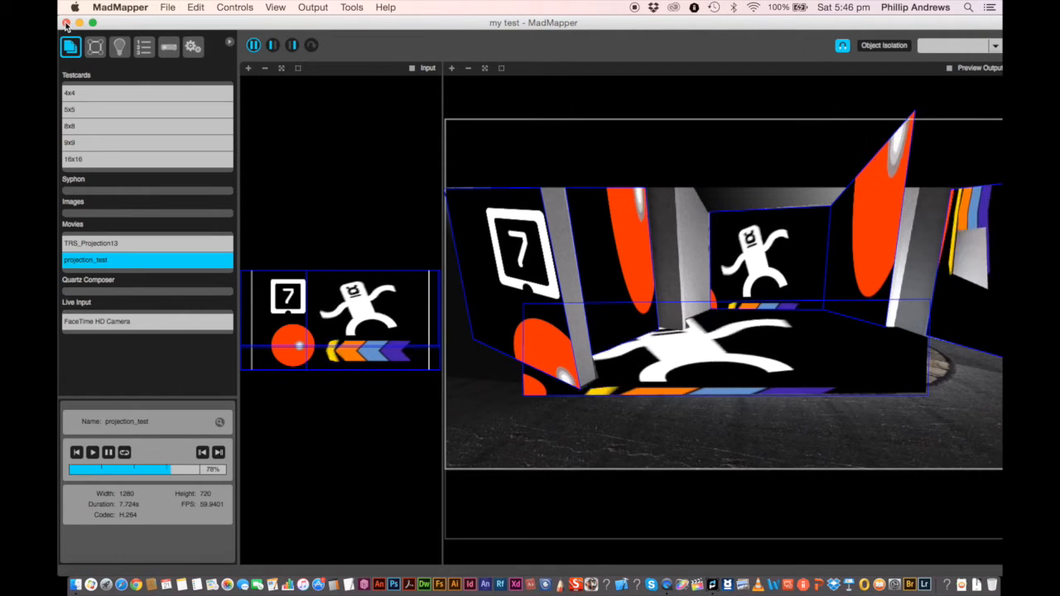
# Step: Quit MadMapper and open Modul8
pyautogui.click(133, 8)
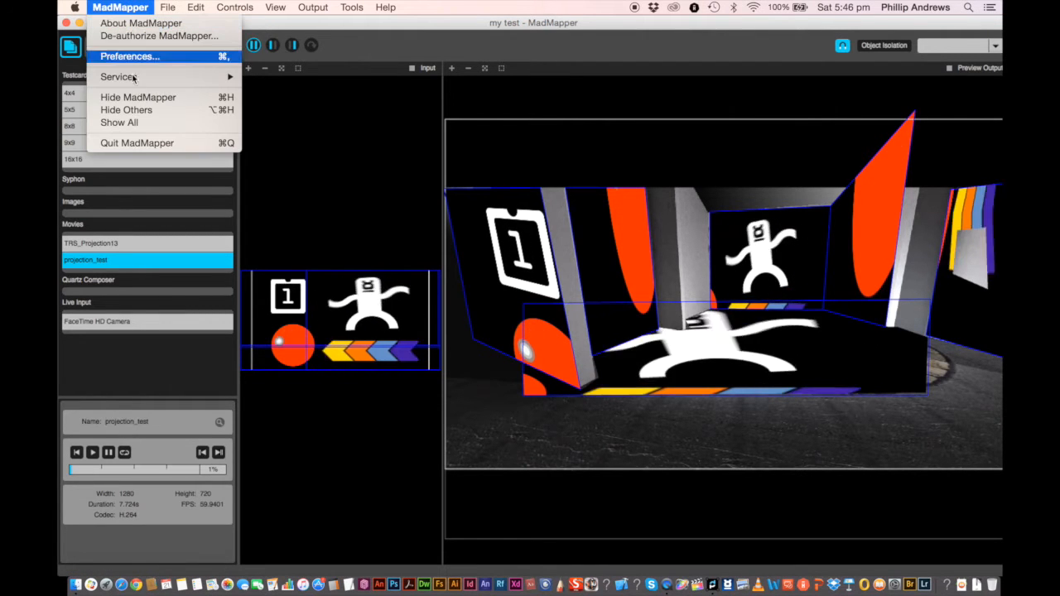
pyautogui.click(132, 143)
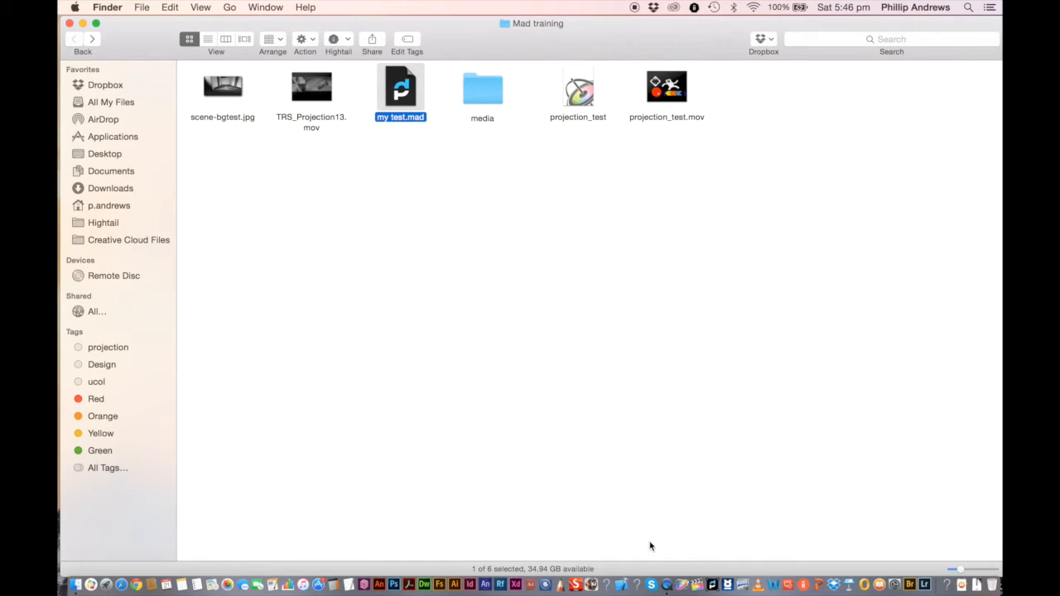
pyautogui.click(728, 584)
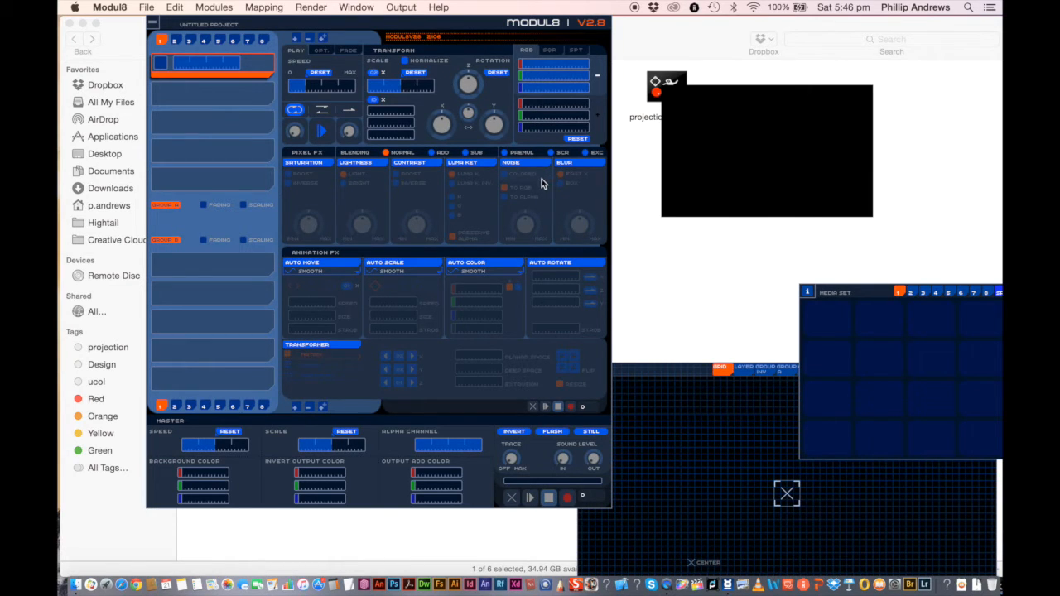
# Step: Line up the output preview above the Media Set window, and look through media sets 3, 4 and SP before returning to set 1
pyautogui.moveTo(743, 95); pyautogui.dragTo(739, 42)
pyautogui.moveTo(871, 296); pyautogui.dragTo(739, 216)
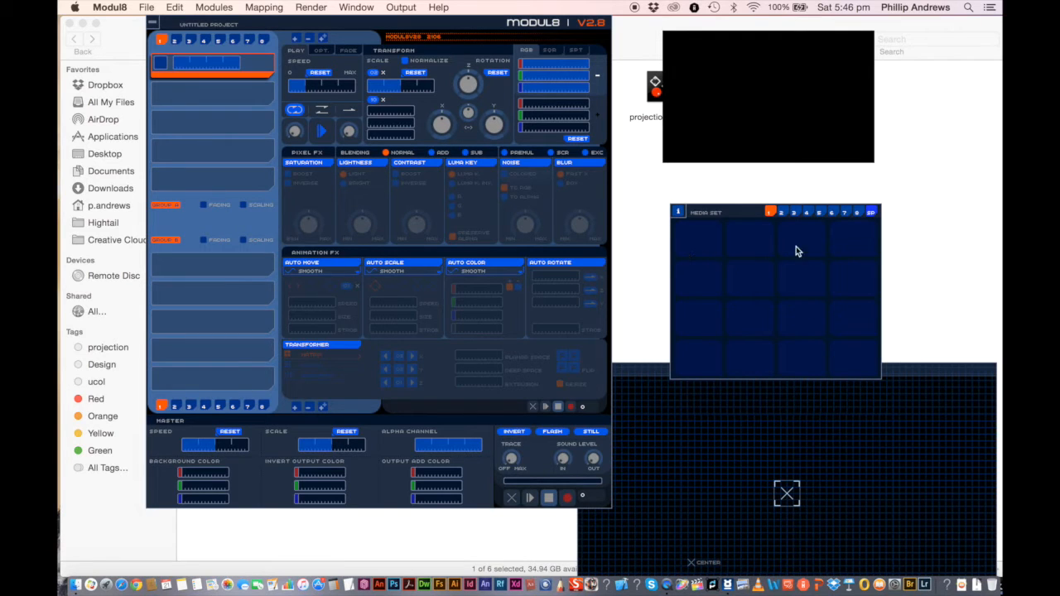
pyautogui.click(795, 213)
pyautogui.click(808, 213)
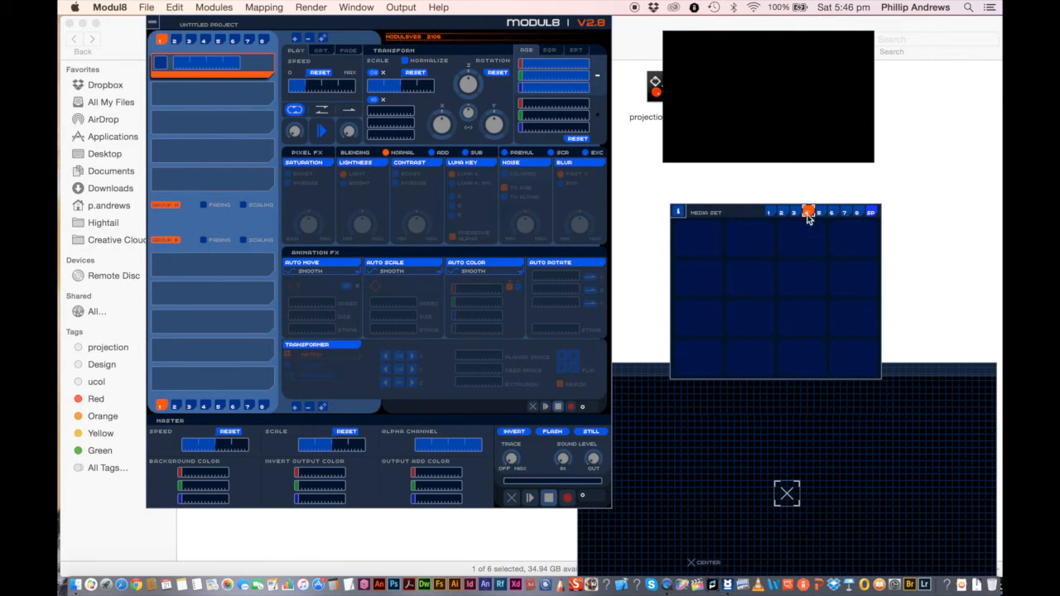
pyautogui.click(871, 214)
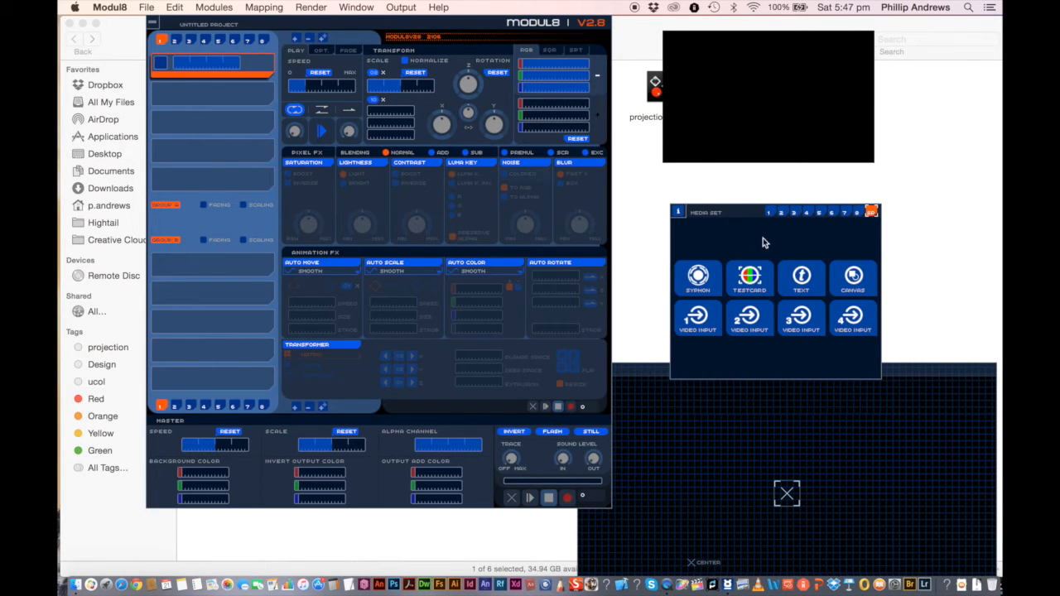
pyautogui.click(770, 212)
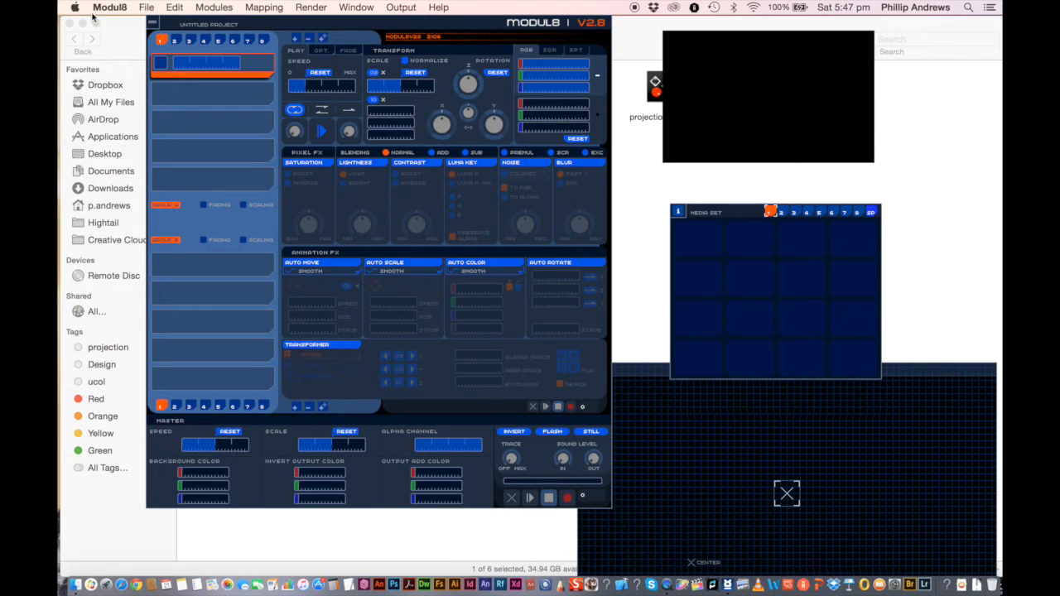
# Step: Examine the Modul8 preferences for media, key/MIDI mapping, antialiasing and preview panel ratio, and close them
pyautogui.click(121, 8)
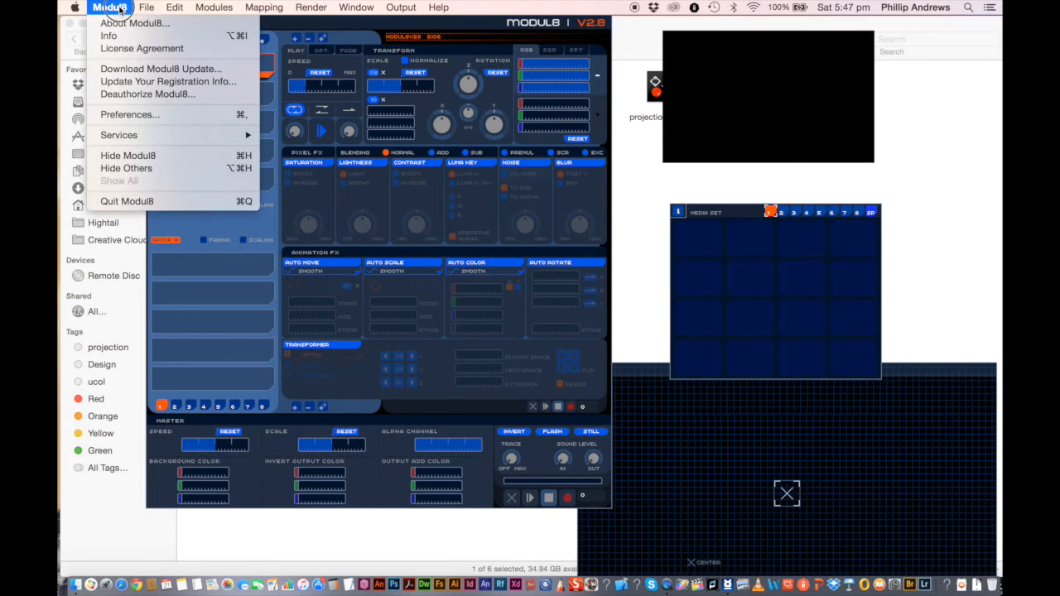
pyautogui.click(149, 114)
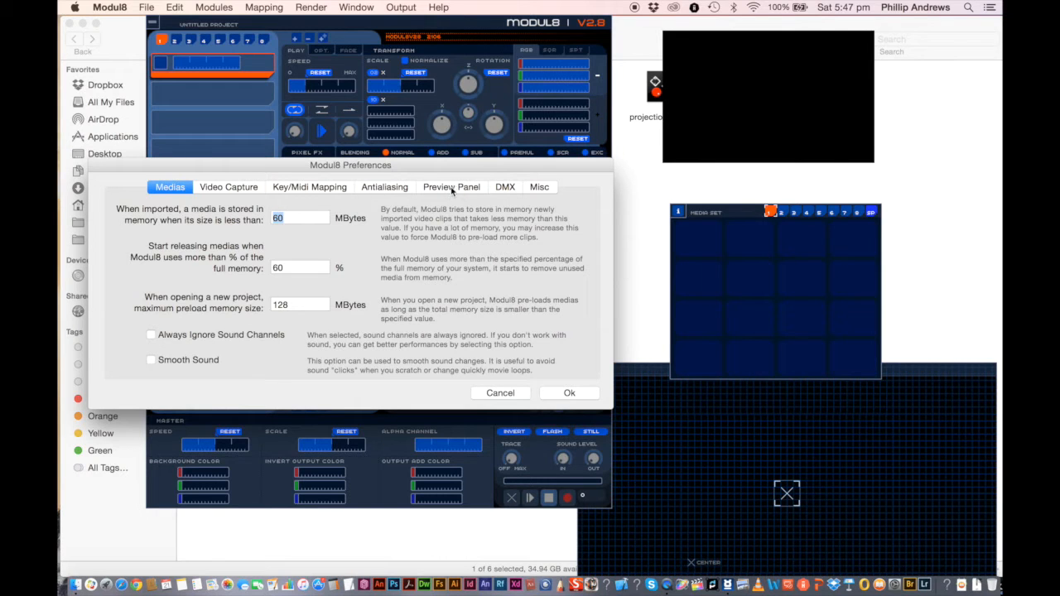
pyautogui.click(339, 190)
pyautogui.click(386, 189)
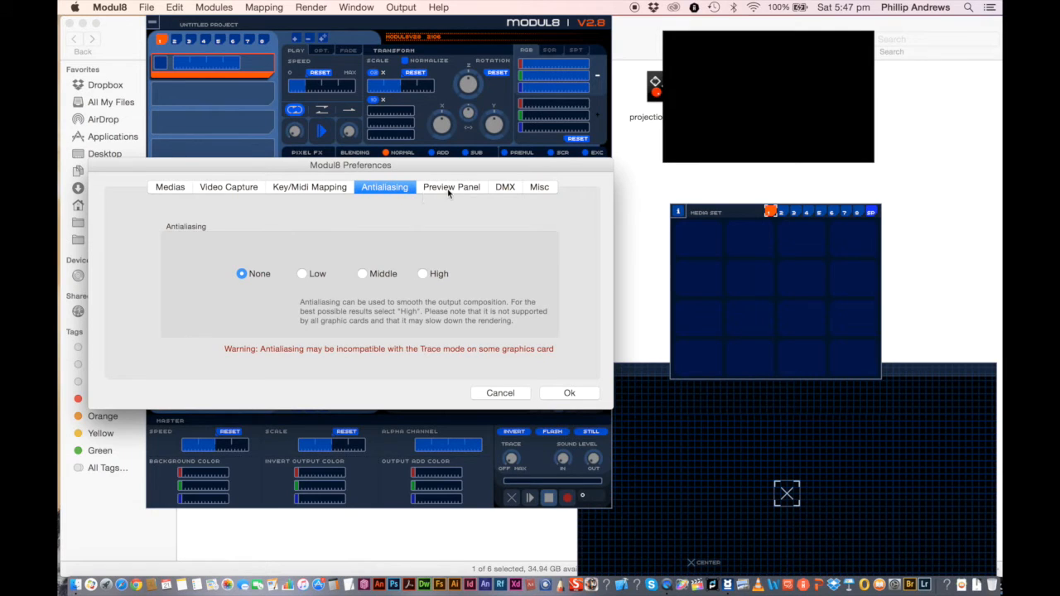
pyautogui.click(451, 189)
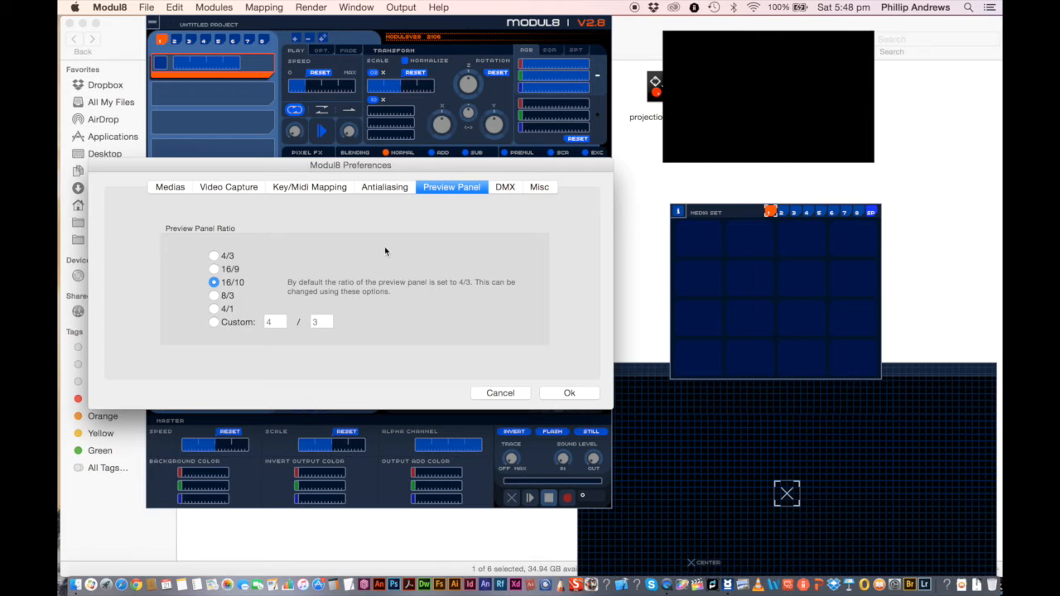
pyautogui.click(570, 394)
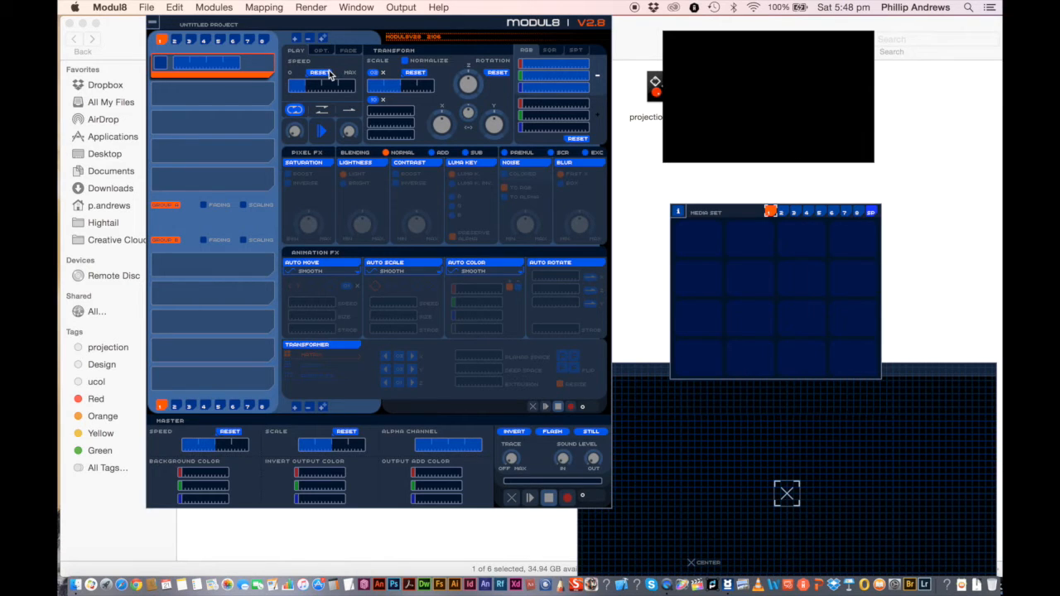
# Step: Open the advanced output setup and set Clip 1's width to 1280
pyautogui.click(402, 8)
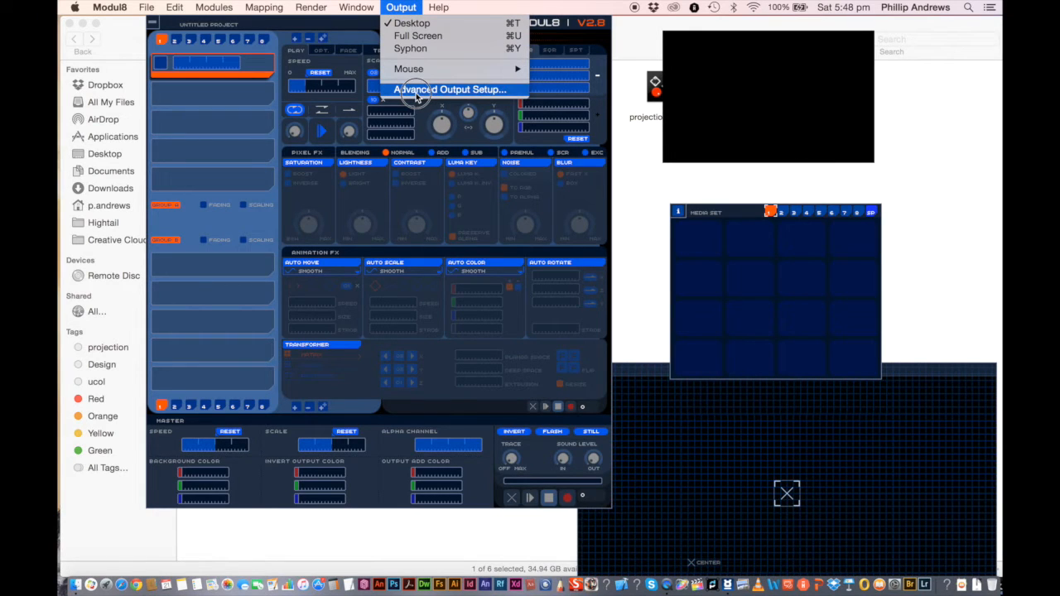
pyautogui.click(462, 91)
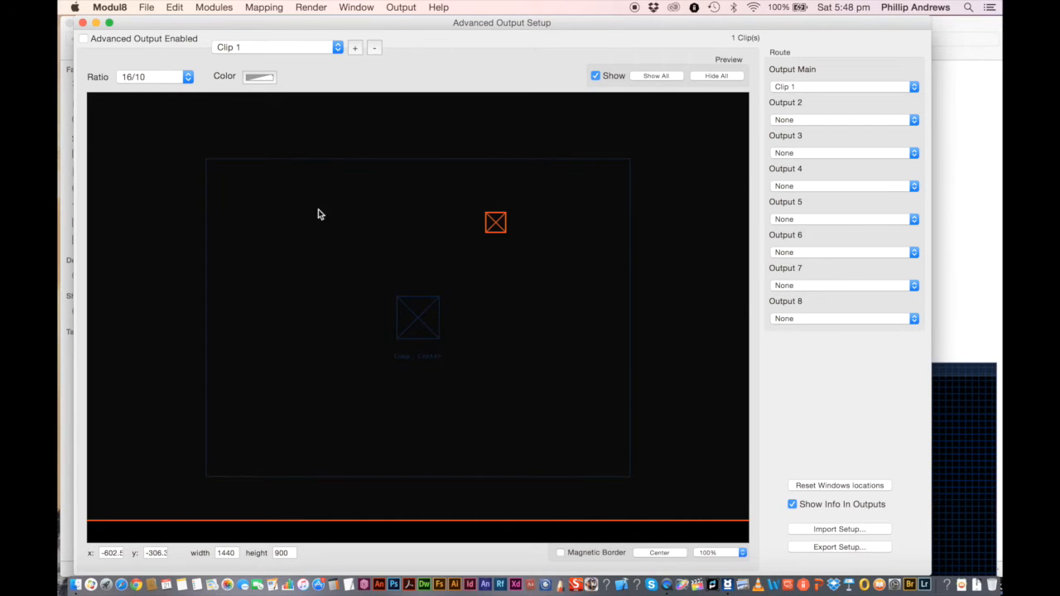
pyautogui.click(217, 552)
pyautogui.doubleClick(217, 552)
pyautogui.write('1')
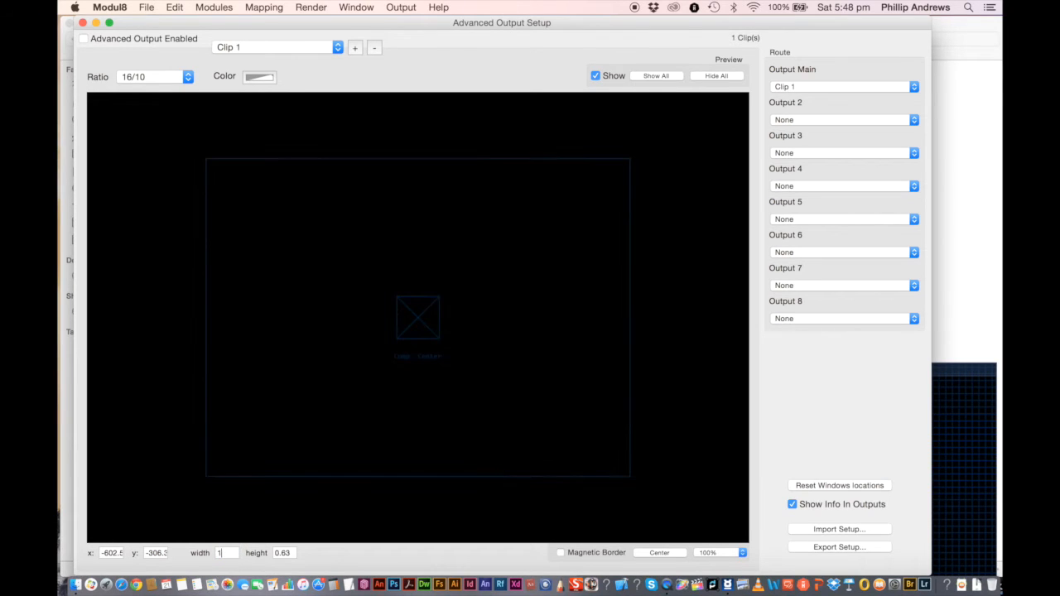
pyautogui.write('28')
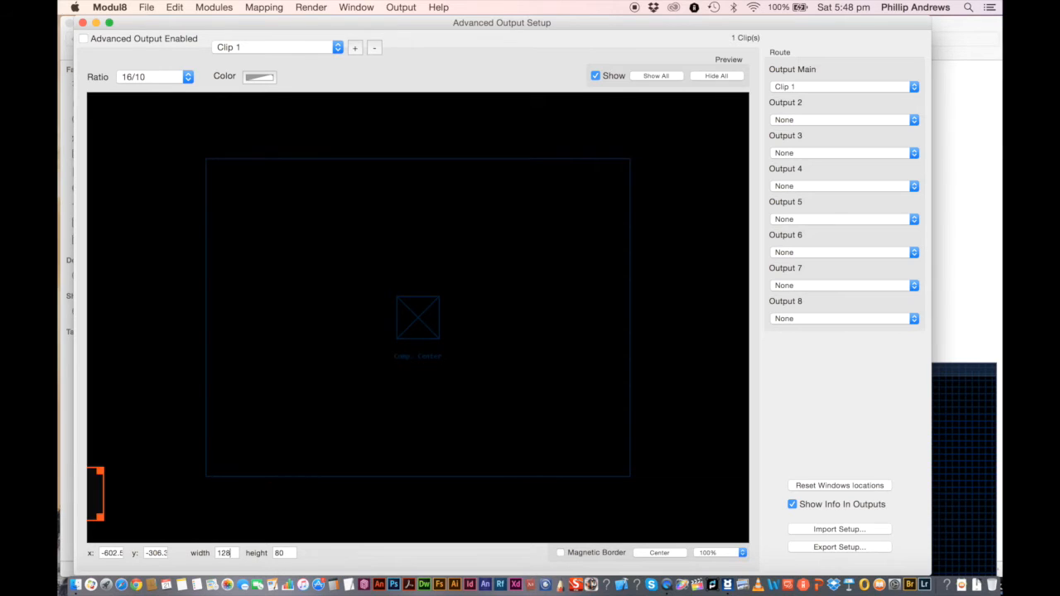
pyautogui.write('0')
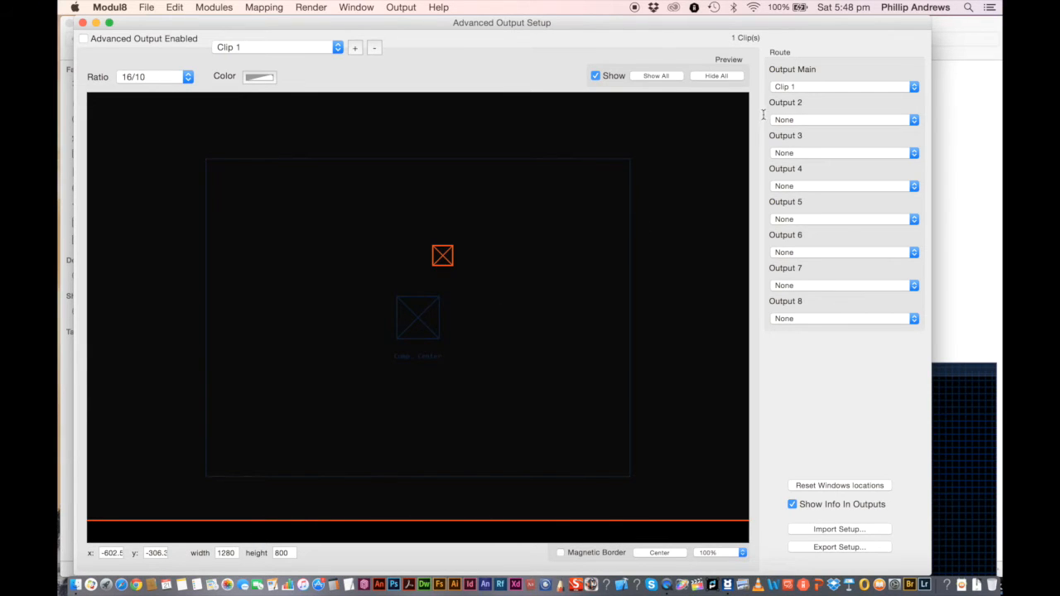
# Step: Keep Clip 1 routed to Output Main, shift it to about x -602, y -307, and close the advanced output setup
pyautogui.click(826, 87)
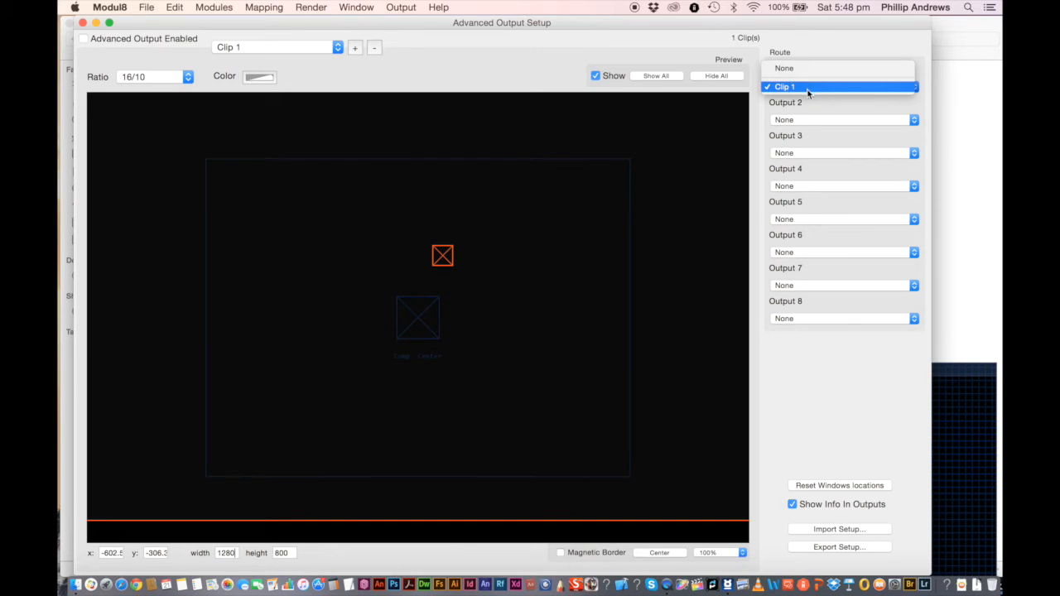
pyautogui.click(807, 88)
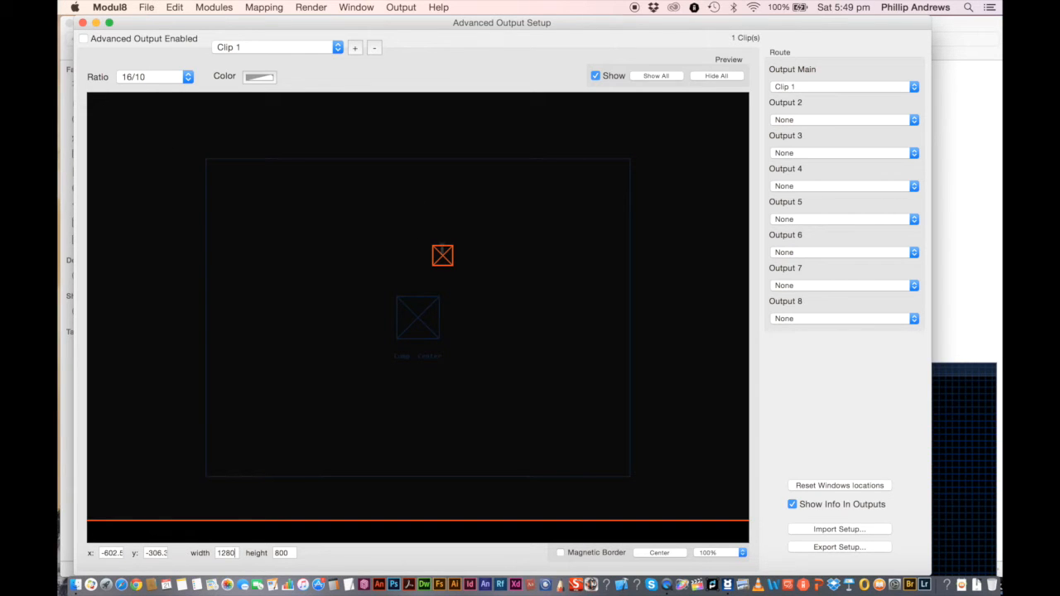
pyautogui.moveTo(441, 257); pyautogui.dragTo(442, 258)
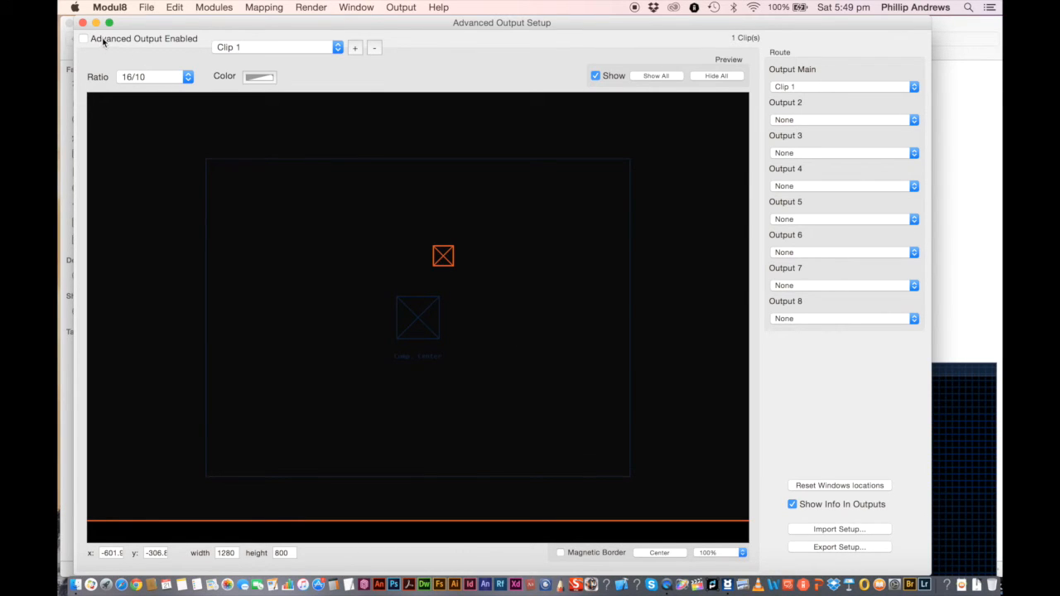
pyautogui.click(83, 22)
pyautogui.click(83, 22)
# Step: Move and enlarge the black output preview window, and place the Media Set window below it
pyautogui.moveTo(742, 35); pyautogui.dragTo(719, 19)
pyautogui.moveTo(849, 145); pyautogui.dragTo(978, 280)
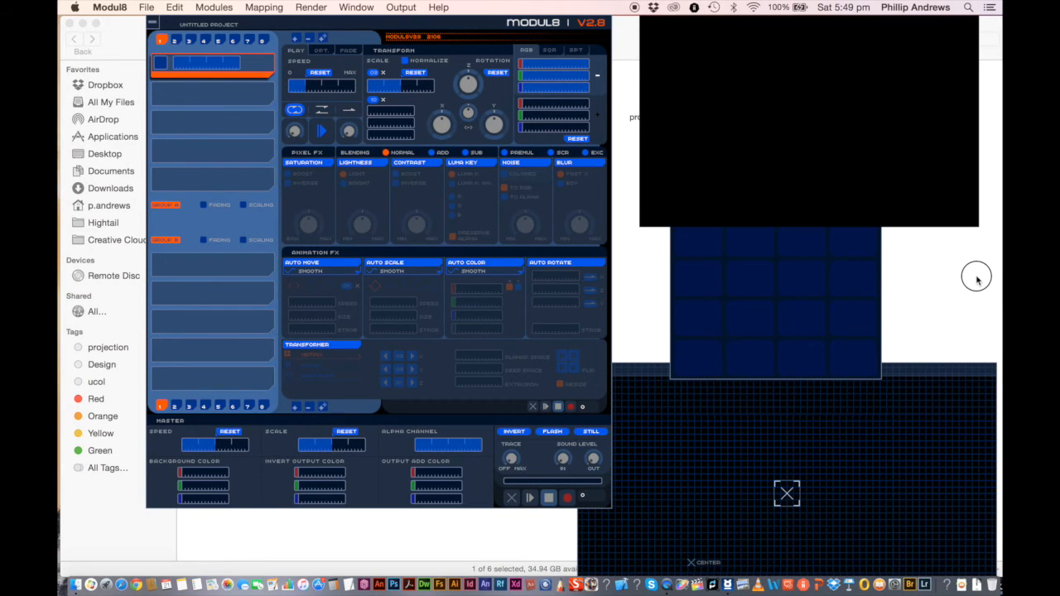
pyautogui.click(876, 273)
pyautogui.click(723, 214)
pyautogui.moveTo(722, 214); pyautogui.dragTo(681, 296)
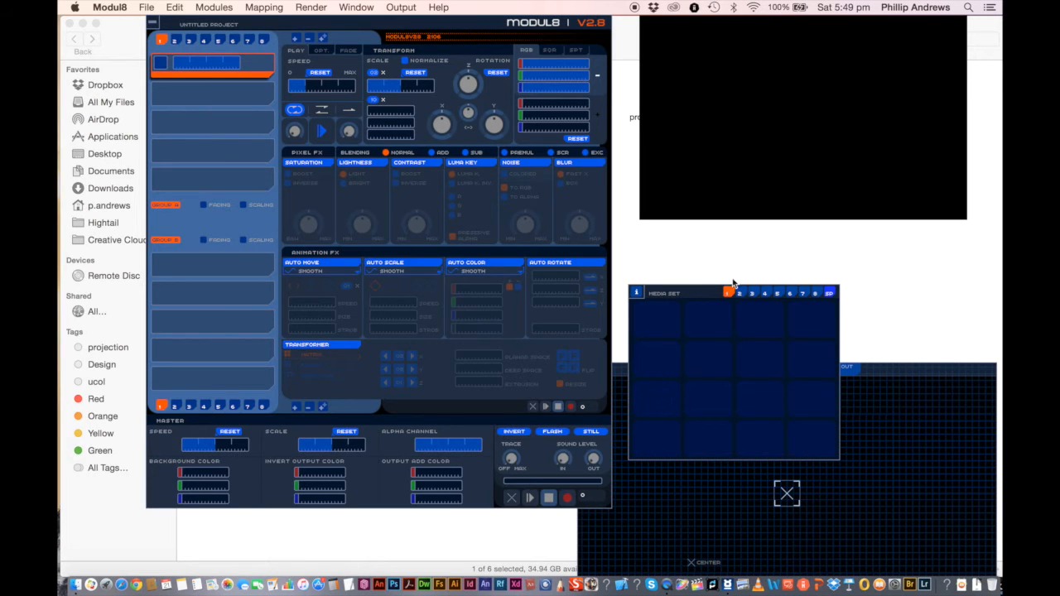
# Step: View the layer in the grid preview window and return it to the grid view
pyautogui.click(910, 375)
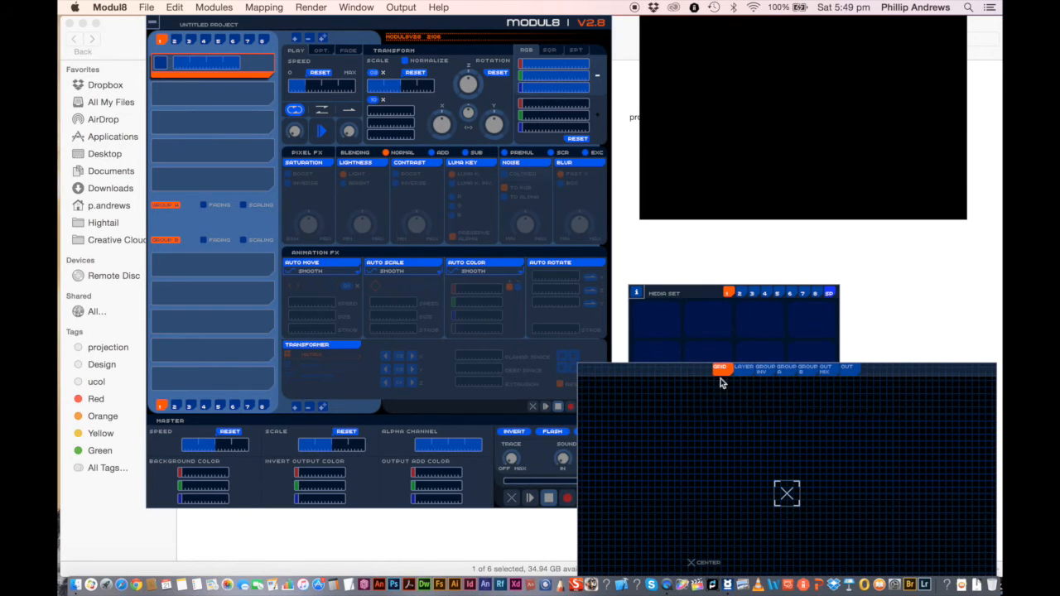
pyautogui.click(745, 370)
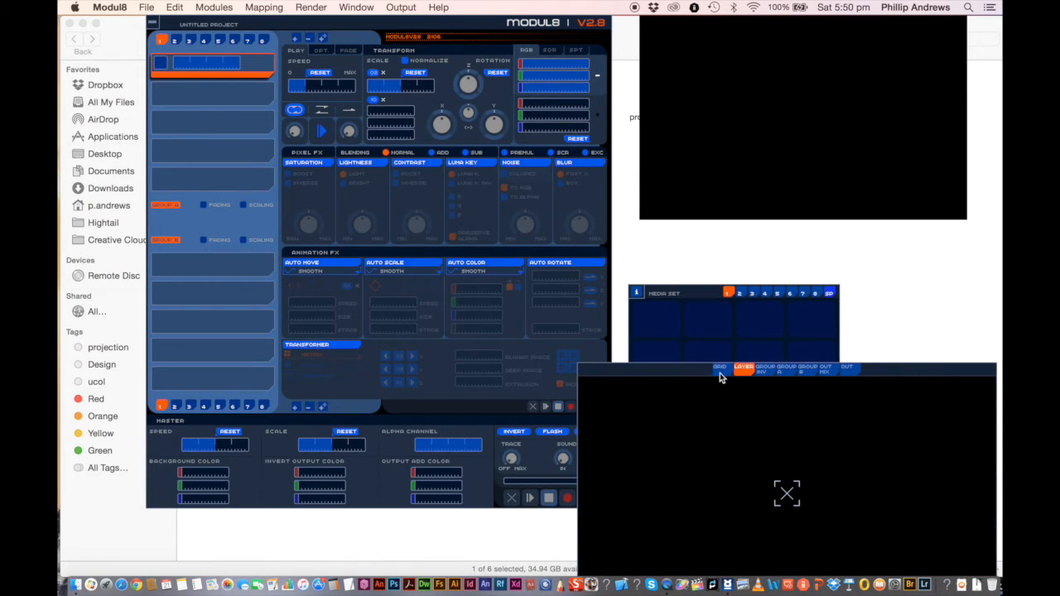
pyautogui.click(723, 371)
# Step: Shrink the Mad training Finder window to uncover the desktop, and move the Media Set window up above the grid preview
pyautogui.click(871, 317)
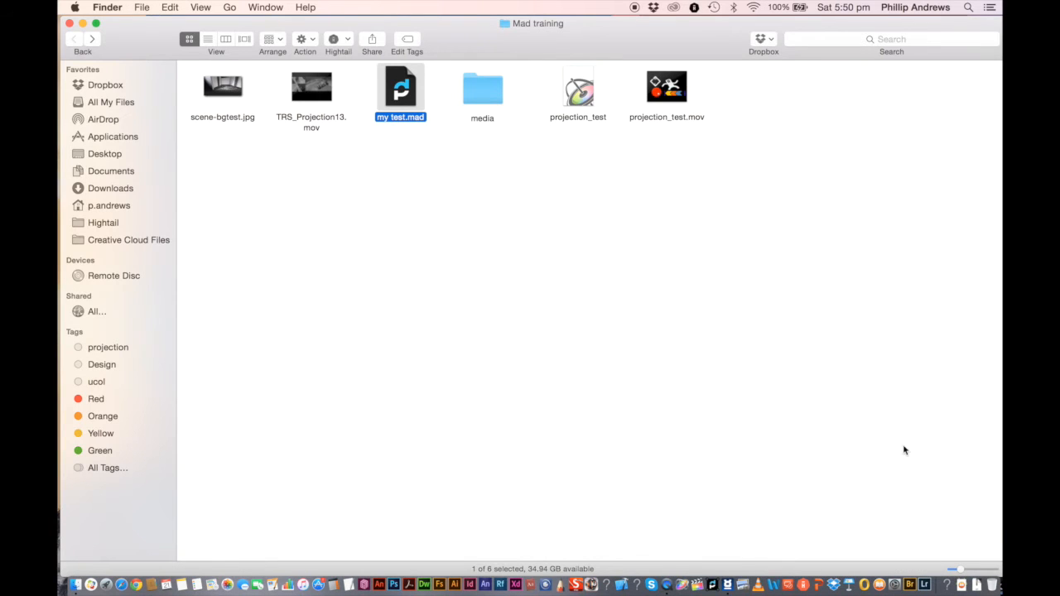
pyautogui.moveTo(999, 570); pyautogui.dragTo(560, 469)
pyautogui.click(695, 298)
pyautogui.moveTo(694, 298); pyautogui.dragTo(717, 189)
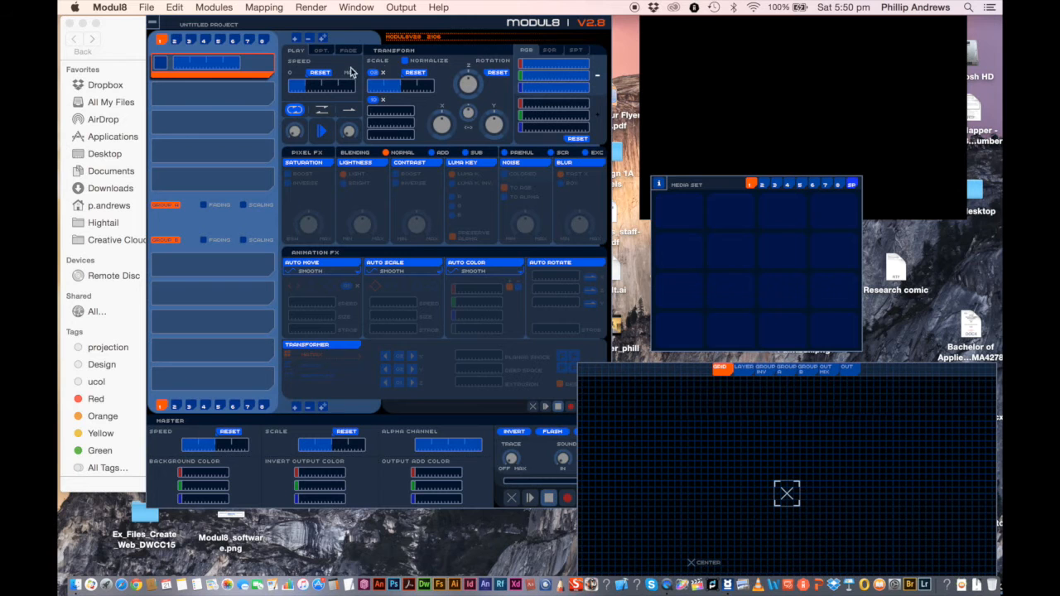
# Step: Move the main Modul8 window down to uncover the Finder window, and open the media folder there
pyautogui.click(620, 59)
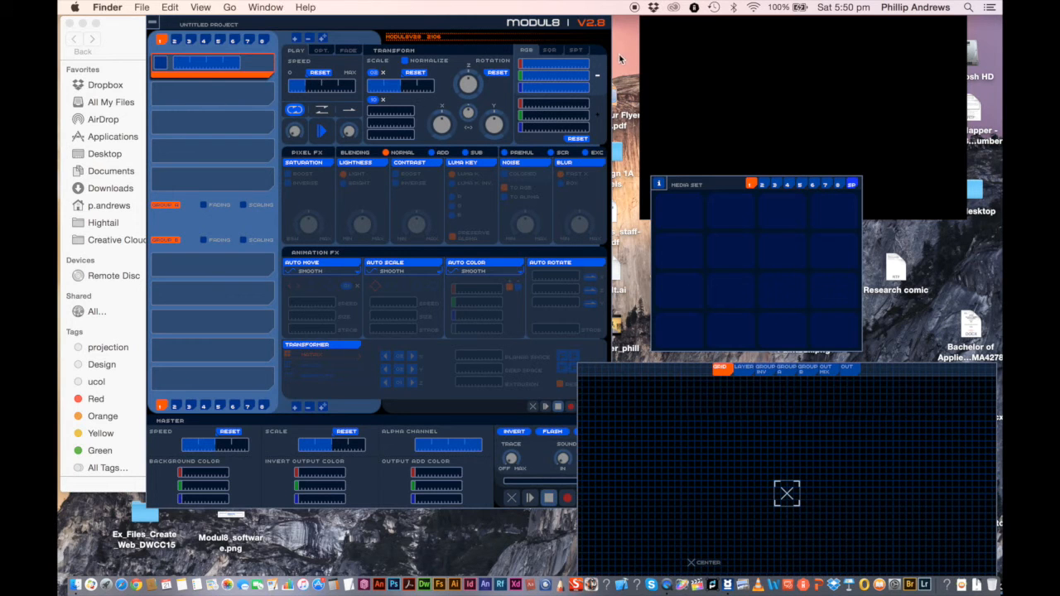
pyautogui.click(407, 33)
pyautogui.moveTo(407, 33); pyautogui.dragTo(366, 163)
pyautogui.doubleClick(482, 91)
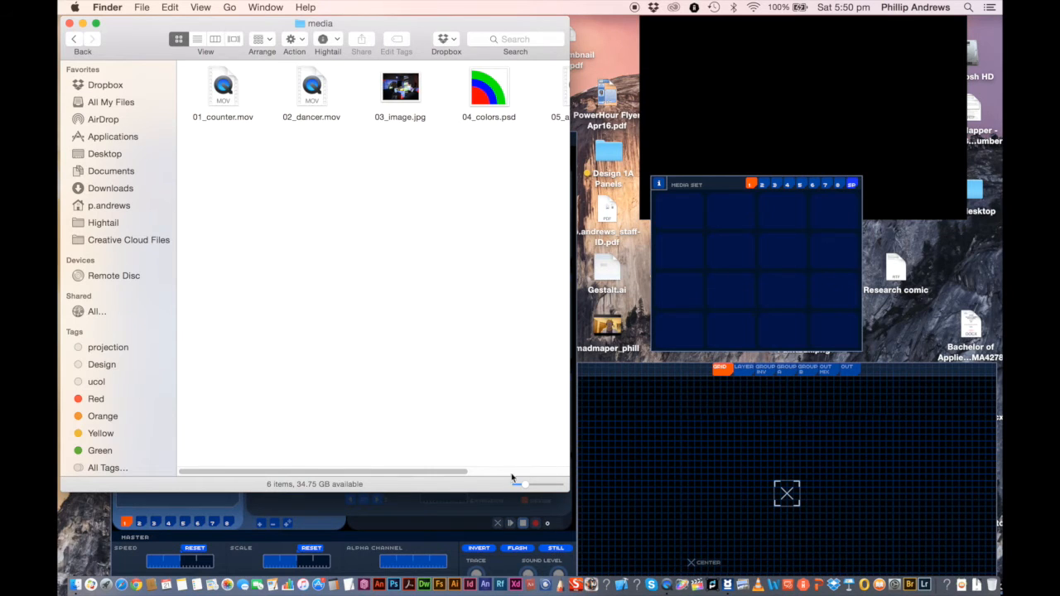
# Step: Add 01_counter.mov and 02_dancer.mov from the media folder to the first slots of media set 1
pyautogui.moveTo(450, 471)
pyautogui.mouseDown()
pyautogui.moveTo(469, 473)
pyautogui.moveTo(441, 474)
pyautogui.mouseUp()
pyautogui.moveTo(192, 77); pyautogui.dragTo(354, 150)
pyautogui.moveTo(232, 95); pyautogui.dragTo(690, 211)
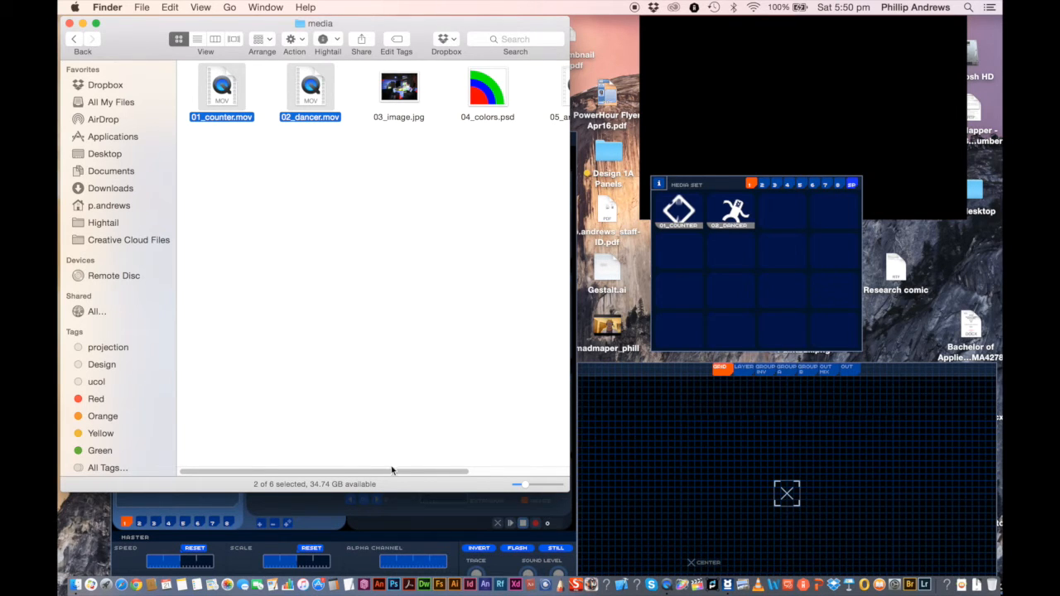
# Step: Add 05_arrow.mov and 06_alpha_bump.mov to the next free slots of media set 1
pyautogui.moveTo(397, 471); pyautogui.dragTo(514, 485)
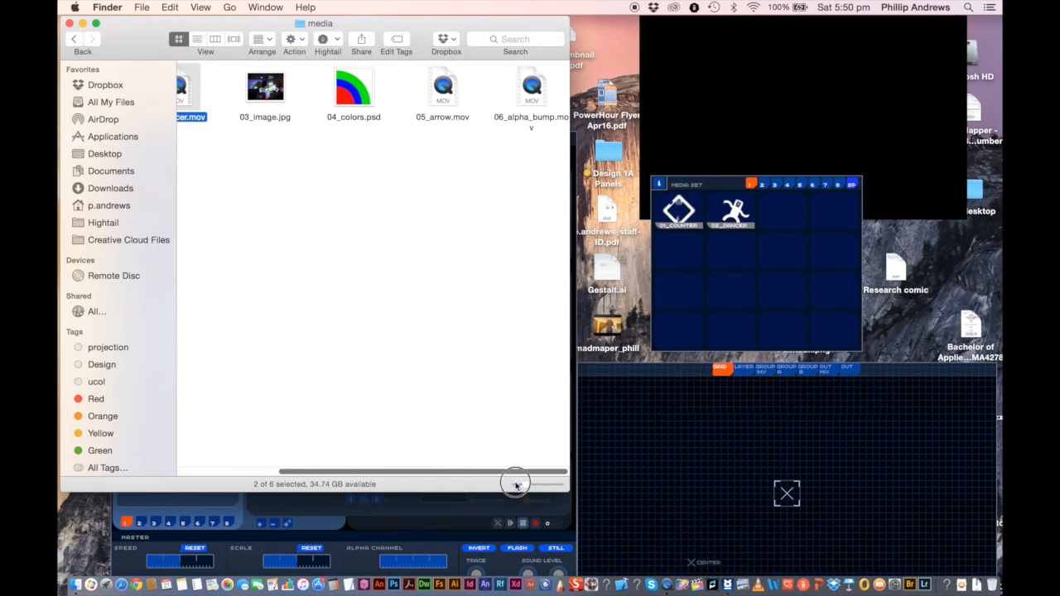
pyautogui.moveTo(414, 83); pyautogui.dragTo(526, 135)
pyautogui.moveTo(454, 93); pyautogui.dragTo(783, 218)
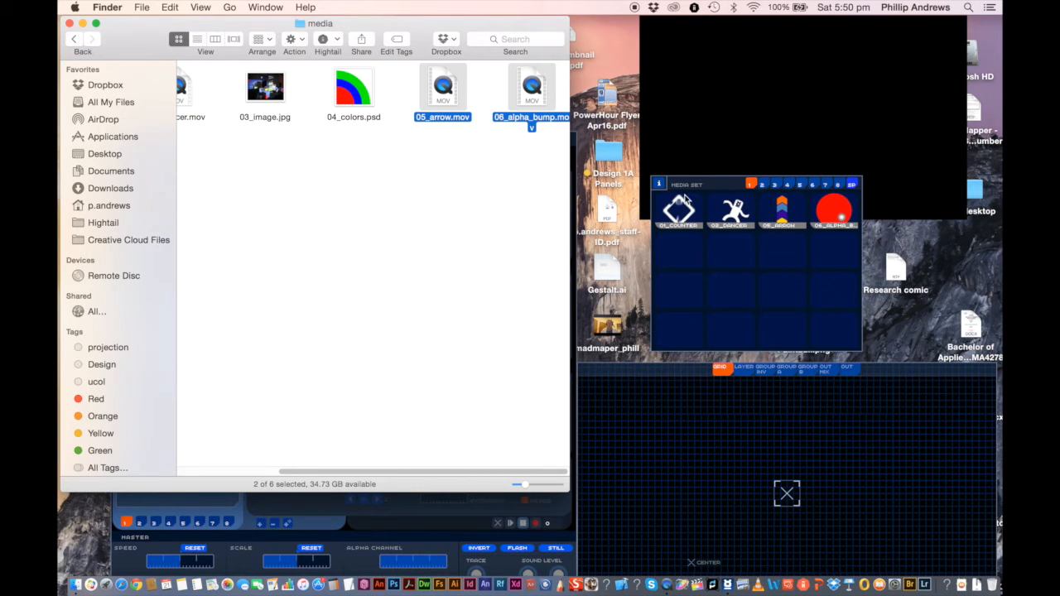
# Step: Move the main Modul8 window back up to its full view and load the 01_counter clip into the first layer
pyautogui.click(752, 183)
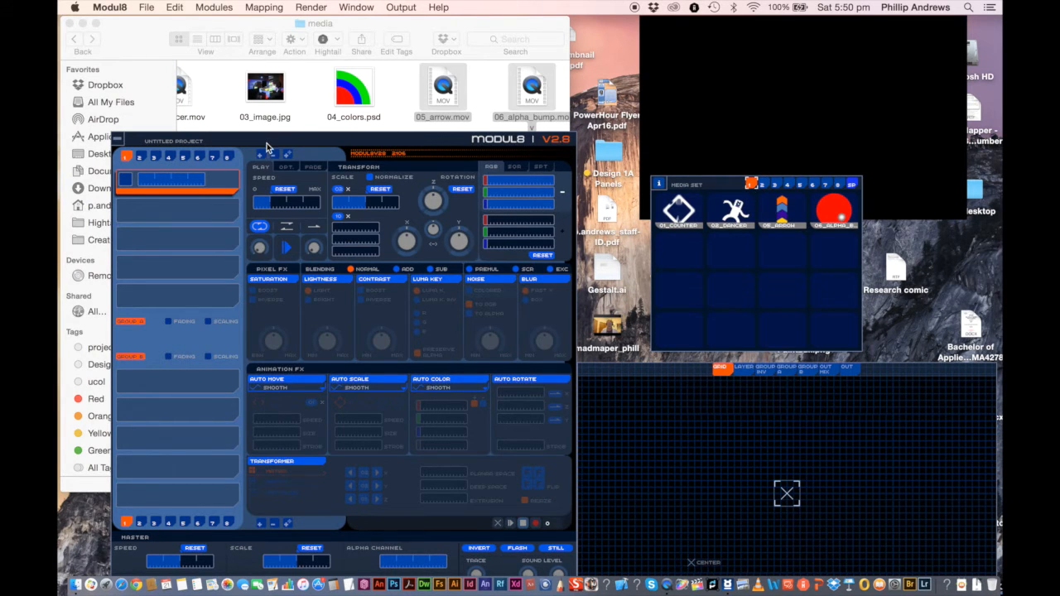
pyautogui.click(261, 26)
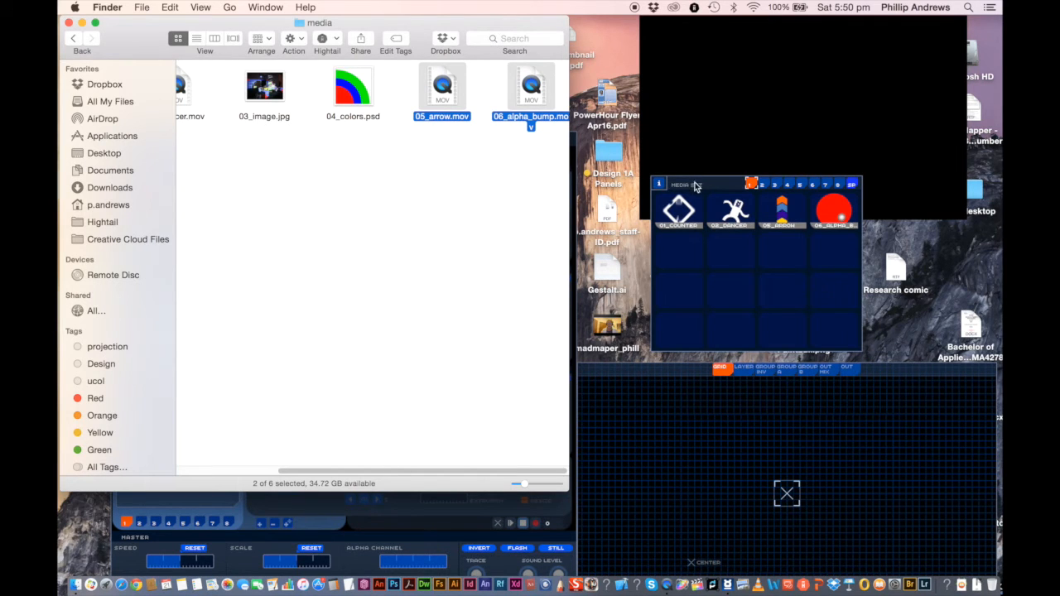
pyautogui.click(719, 189)
pyautogui.moveTo(417, 142); pyautogui.dragTo(401, 37)
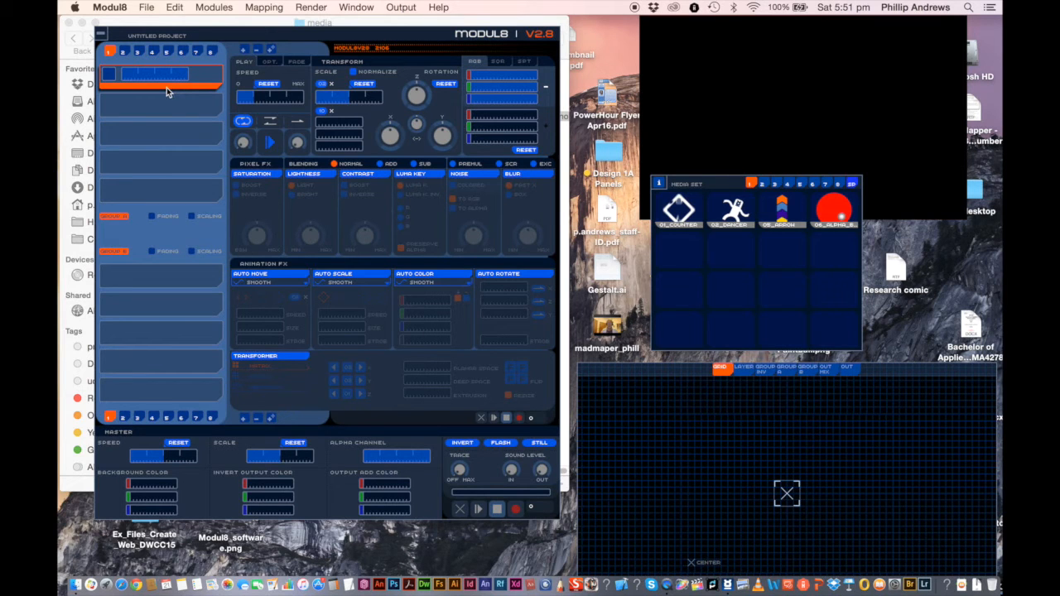
pyautogui.click(687, 214)
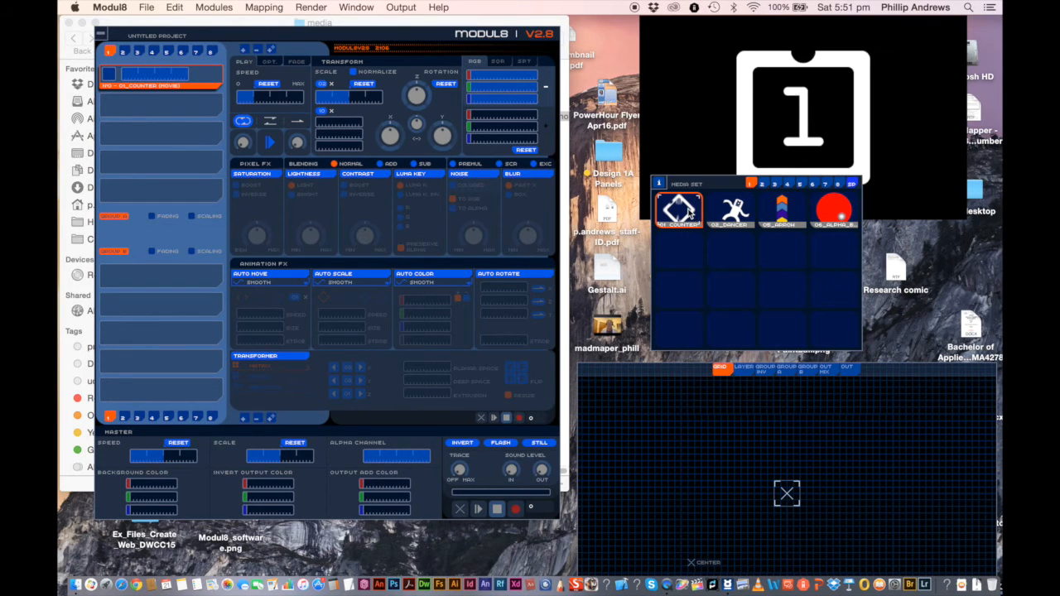
# Step: Enlarge the output window, and move the Media Set window over the lower part of the main Modul8 window
pyautogui.moveTo(703, 212); pyautogui.dragTo(651, 400)
pyautogui.moveTo(648, 58); pyautogui.dragTo(591, 33)
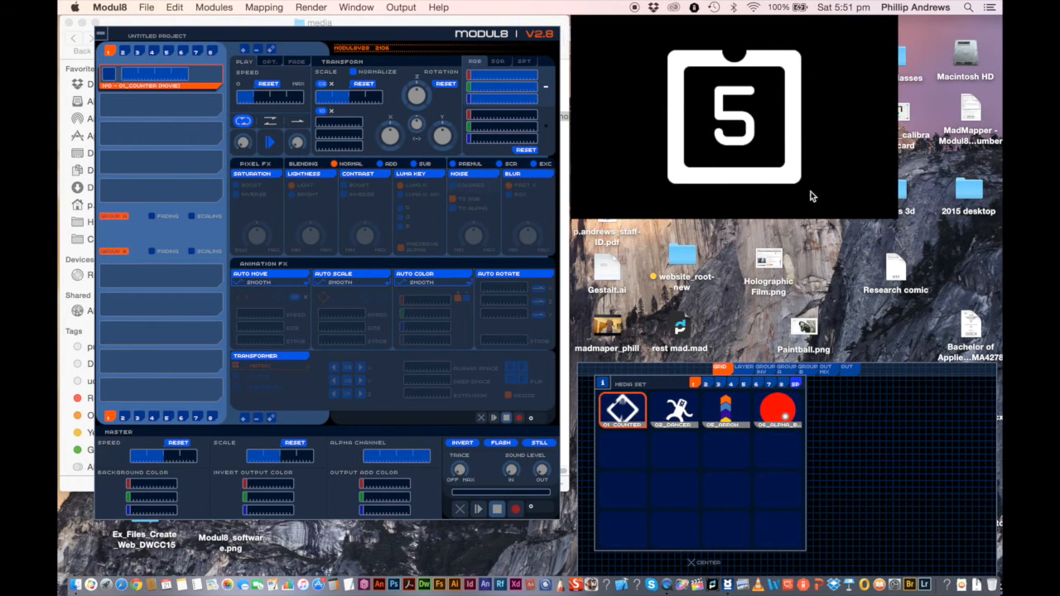
pyautogui.moveTo(895, 218); pyautogui.dragTo(1002, 289)
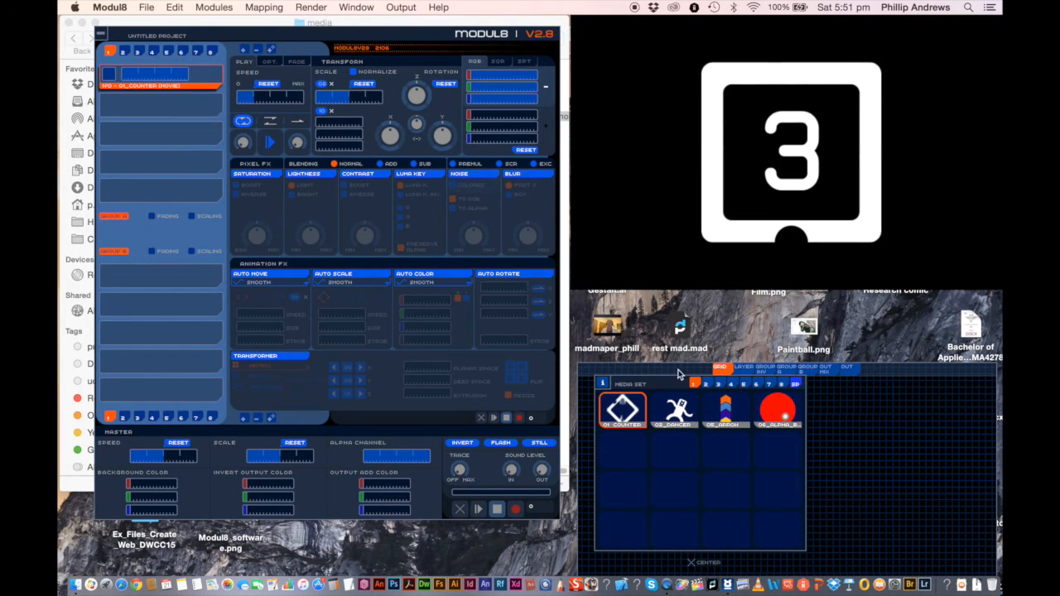
pyautogui.moveTo(644, 389); pyautogui.dragTo(395, 397)
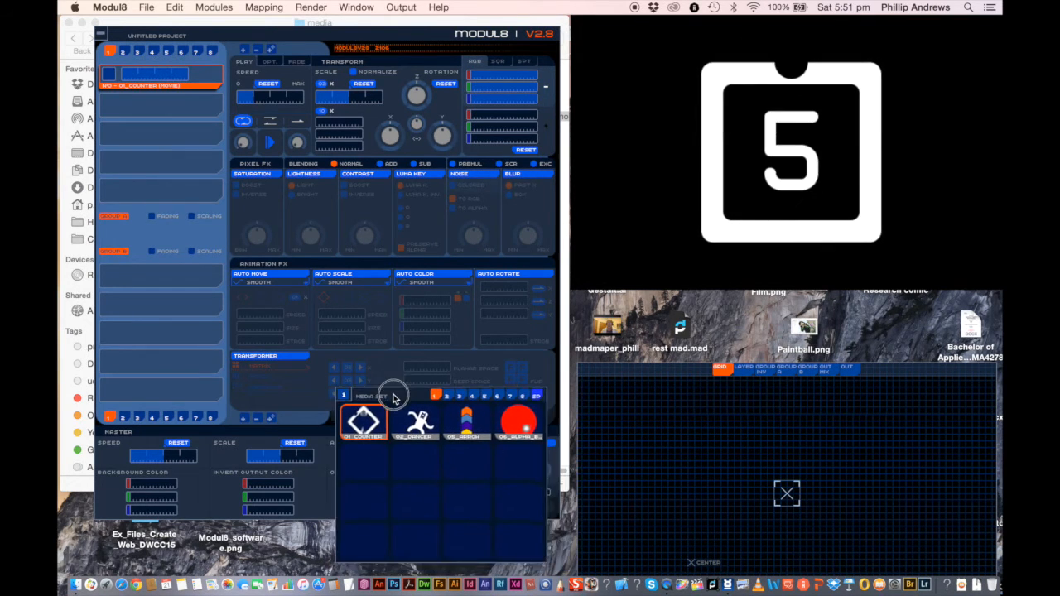
# Step: Move the preview window just below the output, switch it to the layer view, and shift the counter slightly left
pyautogui.moveTo(623, 372); pyautogui.dragTo(636, 313)
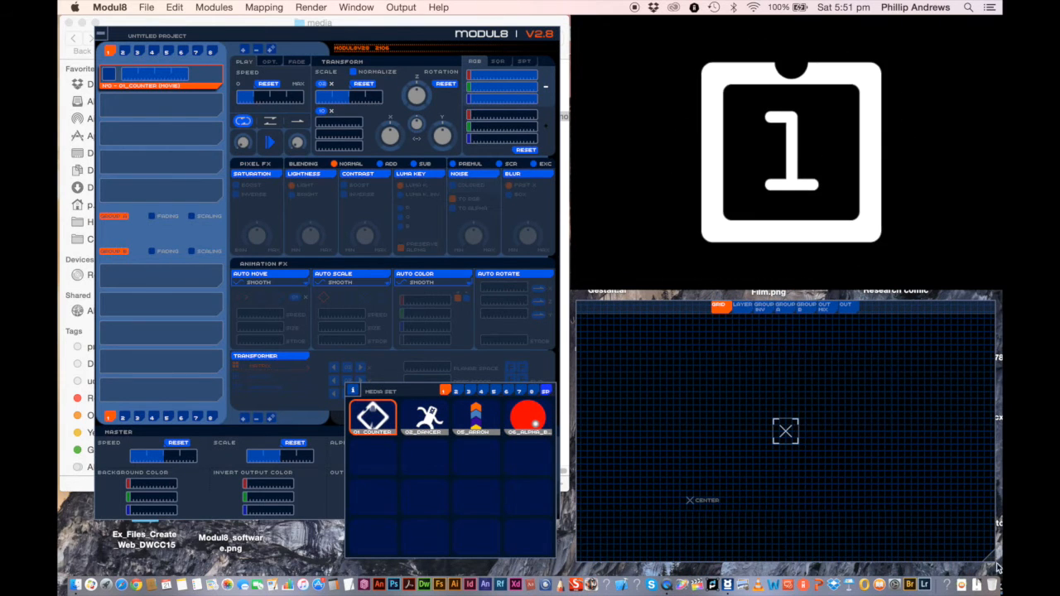
pyautogui.click(743, 306)
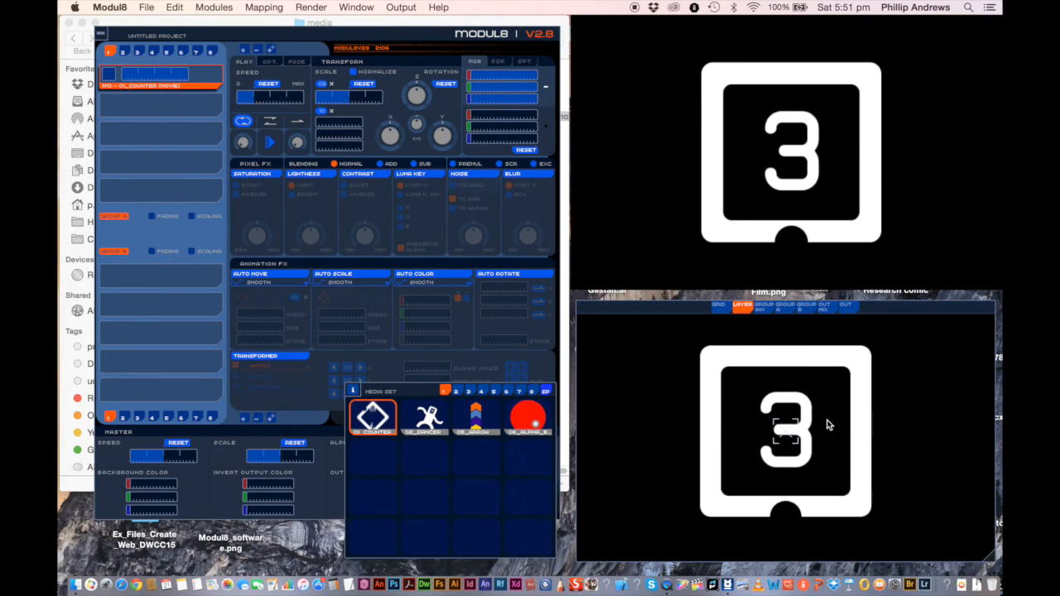
pyautogui.moveTo(785, 443); pyautogui.dragTo(750, 432)
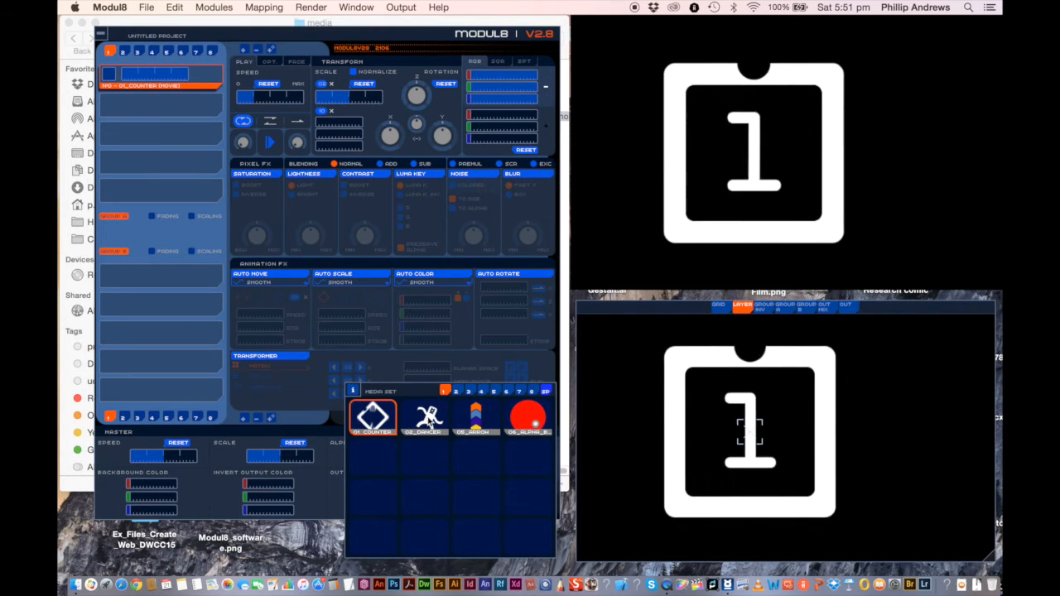
# Step: Try the 02_dancer, 05_arrow and 06_alpha_bump clips in the first layer, and return it to 01_counter
pyautogui.click(424, 417)
pyautogui.click(476, 416)
pyautogui.click(522, 415)
pyautogui.click(476, 417)
pyautogui.click(424, 417)
pyautogui.click(373, 416)
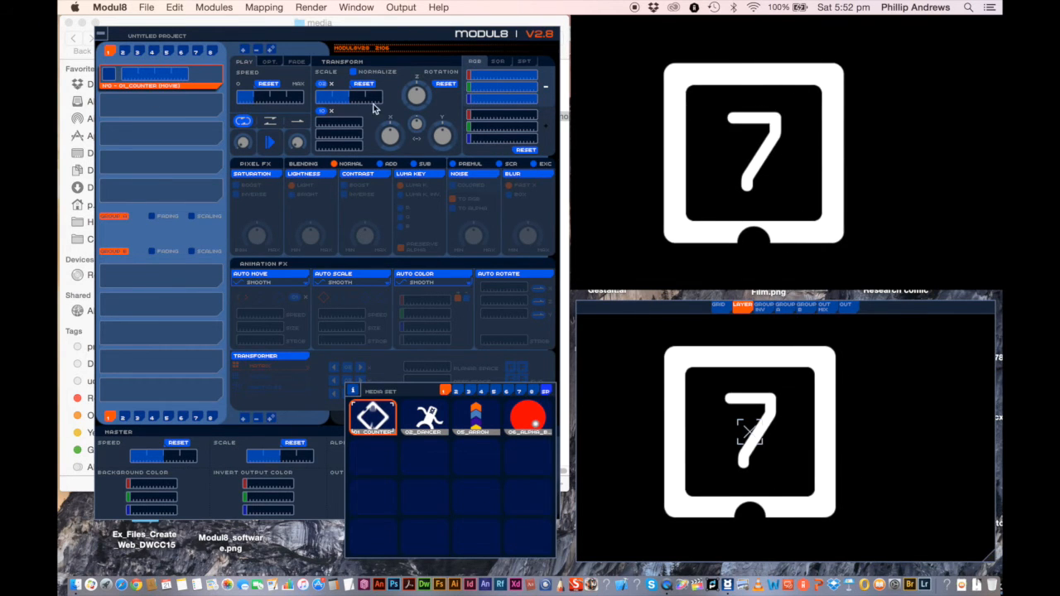
# Step: Scale the counter layer down and place it in the upper-left corner of the output, comparing the grid and layer previews
pyautogui.moveTo(348, 99); pyautogui.dragTo(339, 99)
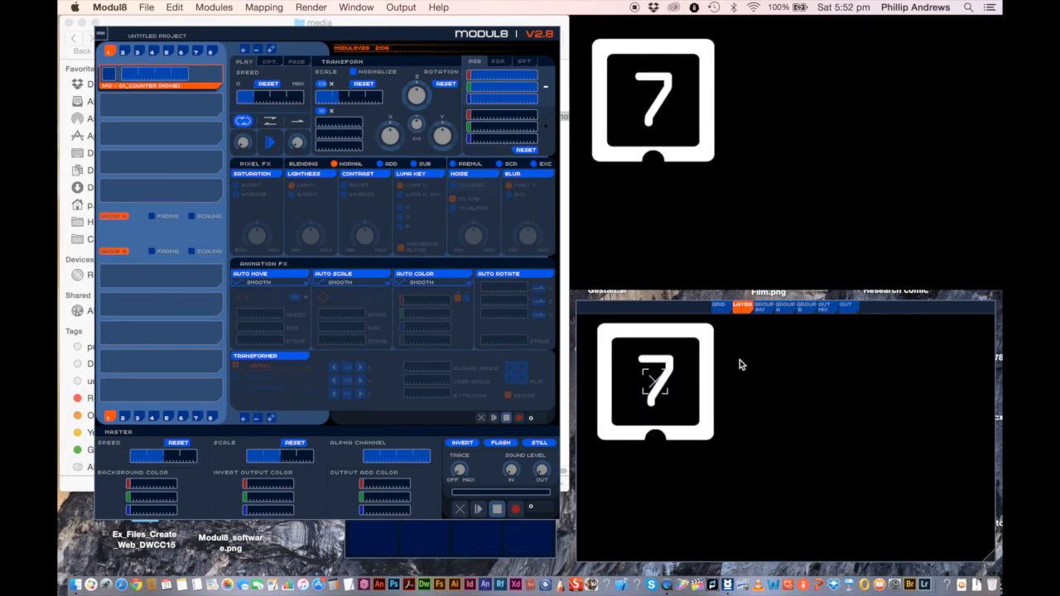
pyautogui.click(725, 308)
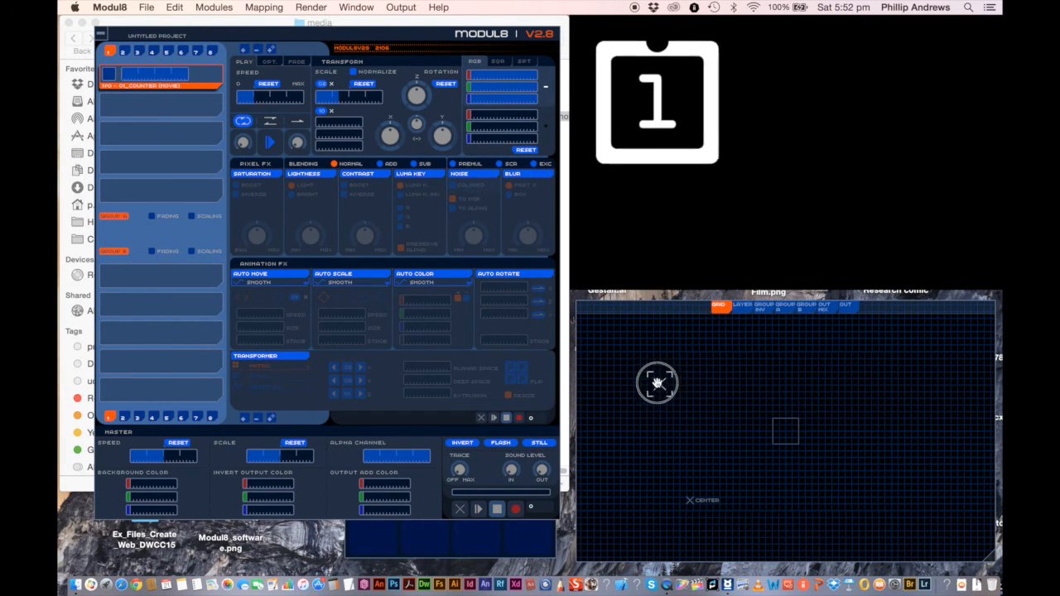
pyautogui.click(742, 308)
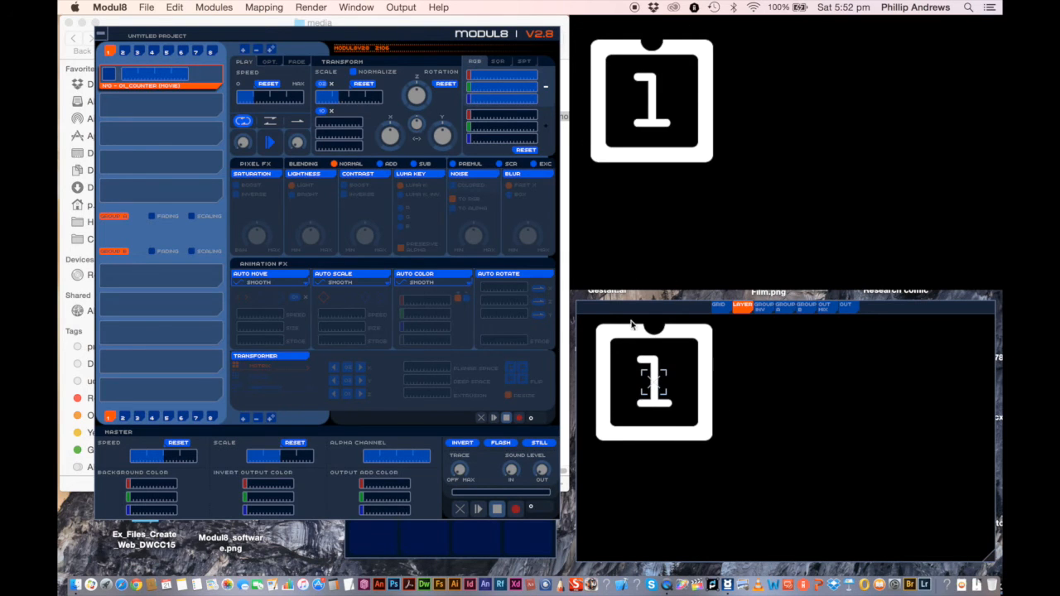
pyautogui.moveTo(631, 312); pyautogui.dragTo(646, 322)
pyautogui.click(760, 315)
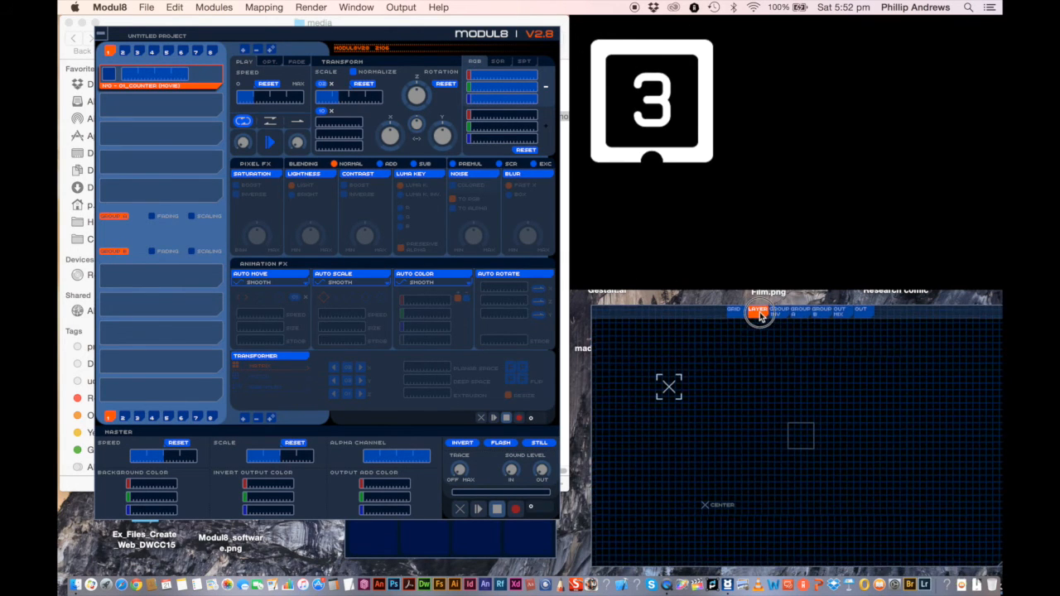
# Step: Add a second layer and bring the Media Set window in front, partly over the preview window
pyautogui.click(548, 538)
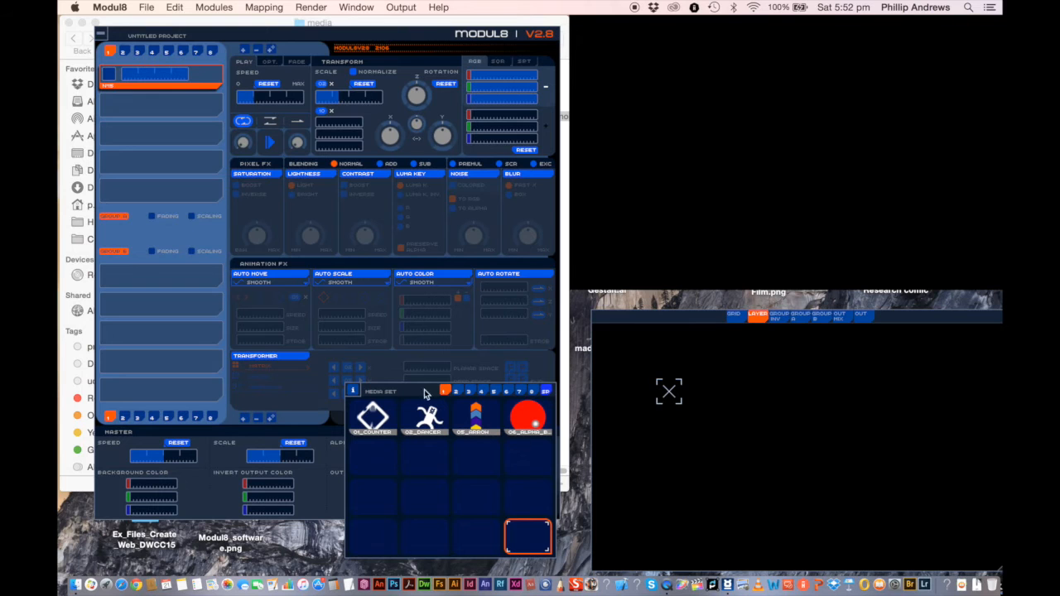
pyautogui.click(244, 50)
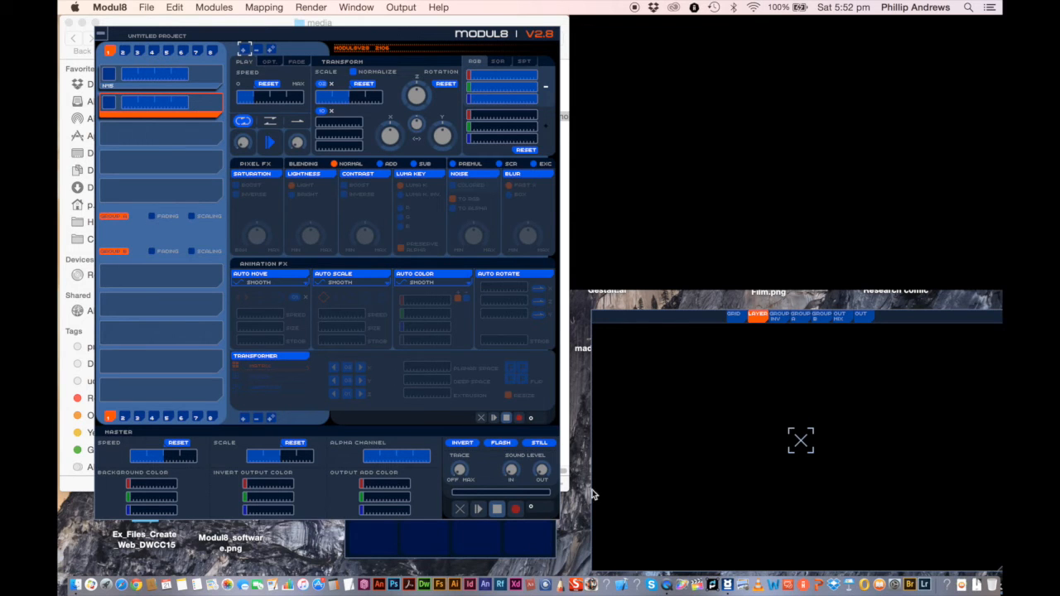
pyautogui.moveTo(639, 321); pyautogui.dragTo(705, 327)
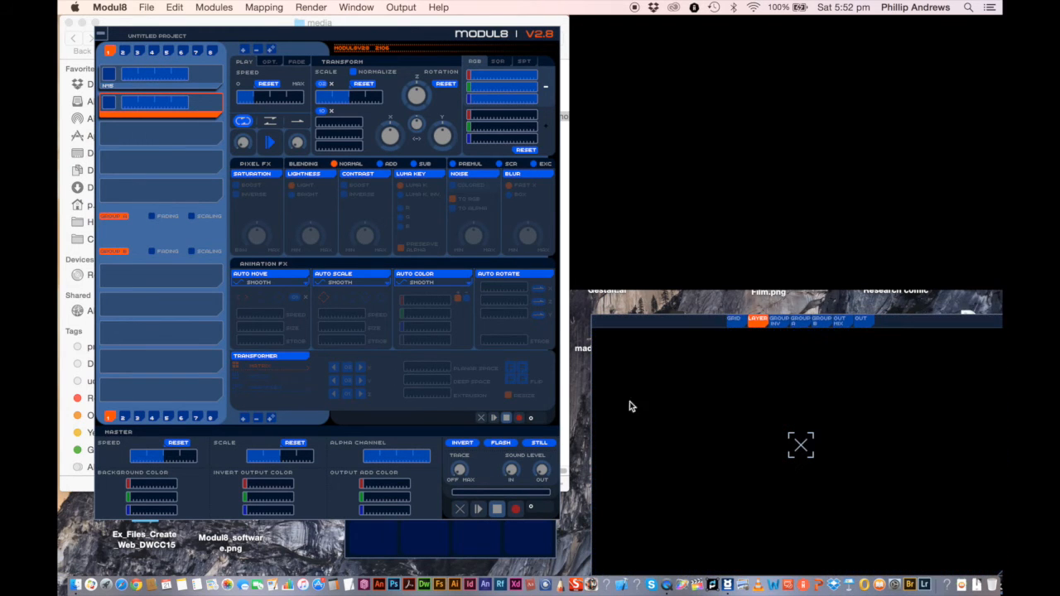
pyautogui.click(544, 547)
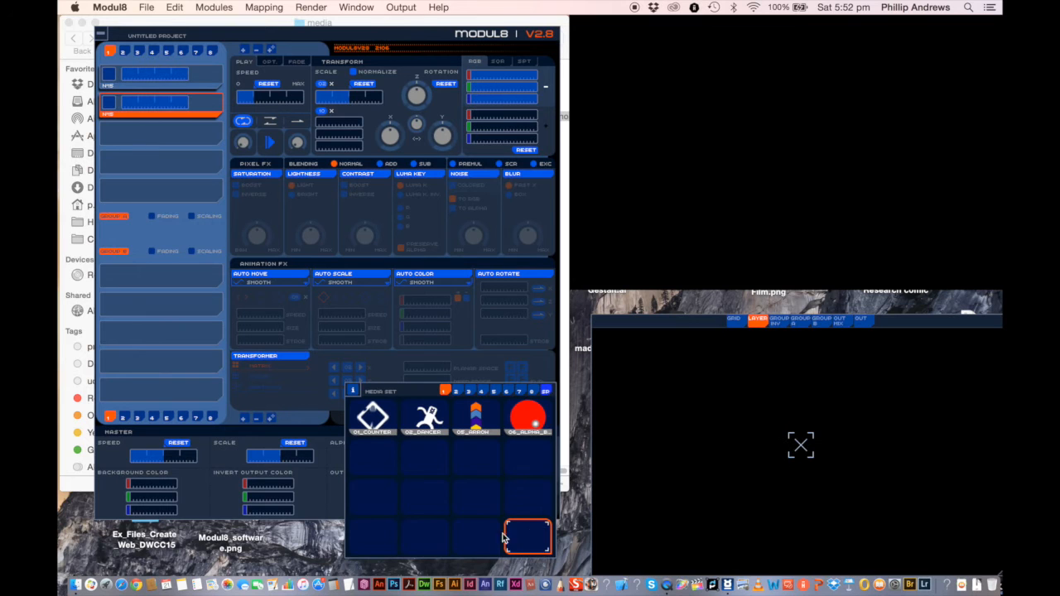
pyautogui.moveTo(397, 394); pyautogui.dragTo(598, 343)
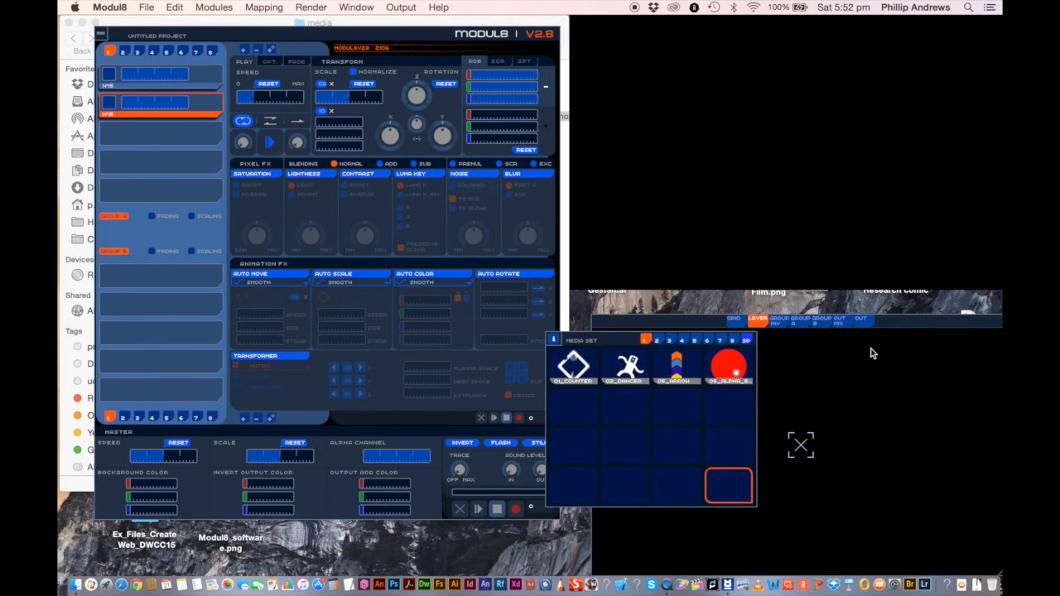
# Step: Separate the preview and Media Set windows so all clips are reachable, and load 02_dancer into the second layer
pyautogui.click(916, 325)
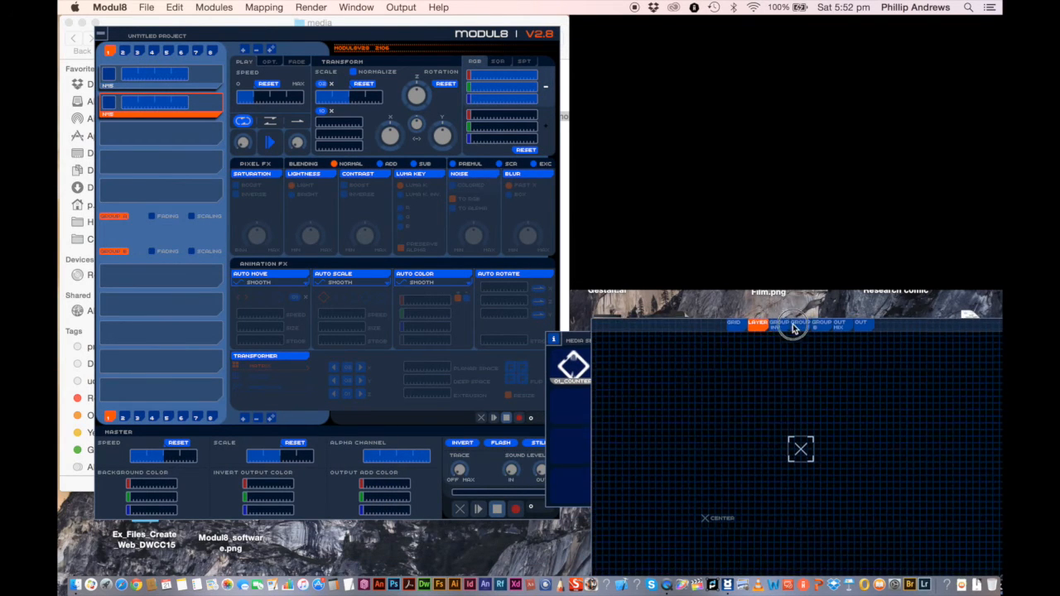
pyautogui.moveTo(649, 319); pyautogui.dragTo(667, 88)
pyautogui.moveTo(575, 342); pyautogui.dragTo(604, 388)
pyautogui.moveTo(648, 96); pyautogui.dragTo(651, 106)
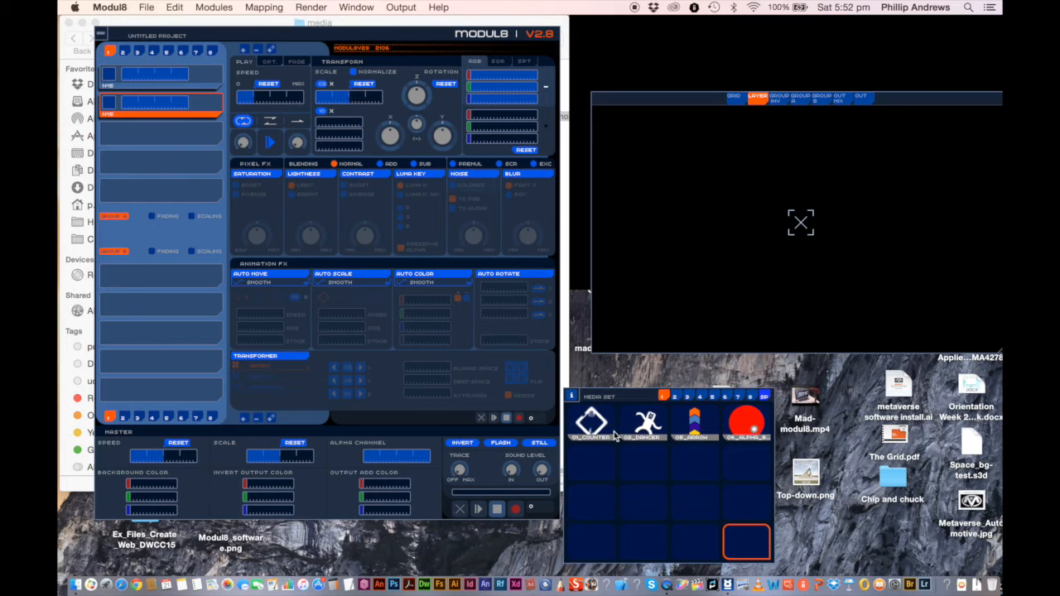
pyautogui.click(647, 430)
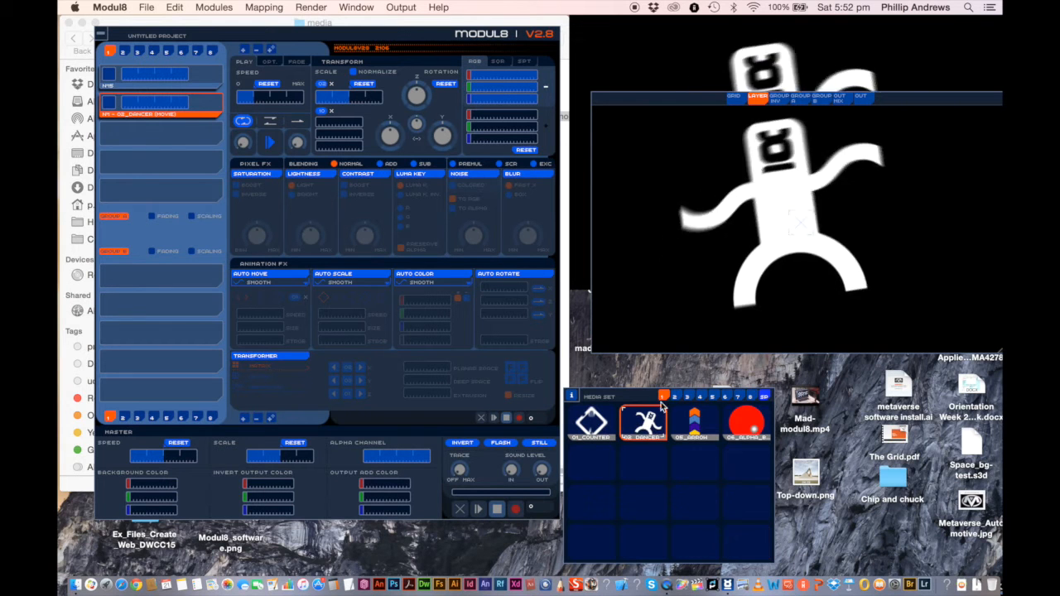
# Step: Switch the preview to the grid view, move it clear of the clips, and reload 01_counter into the first layer
pyautogui.moveTo(691, 103); pyautogui.dragTo(734, 285)
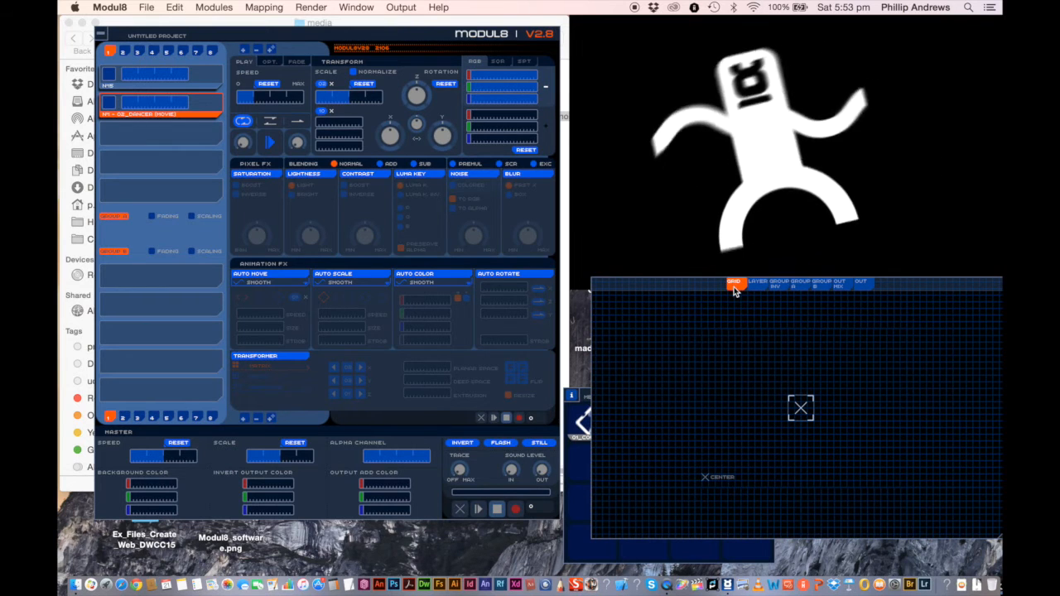
pyautogui.moveTo(658, 287); pyautogui.dragTo(682, 119)
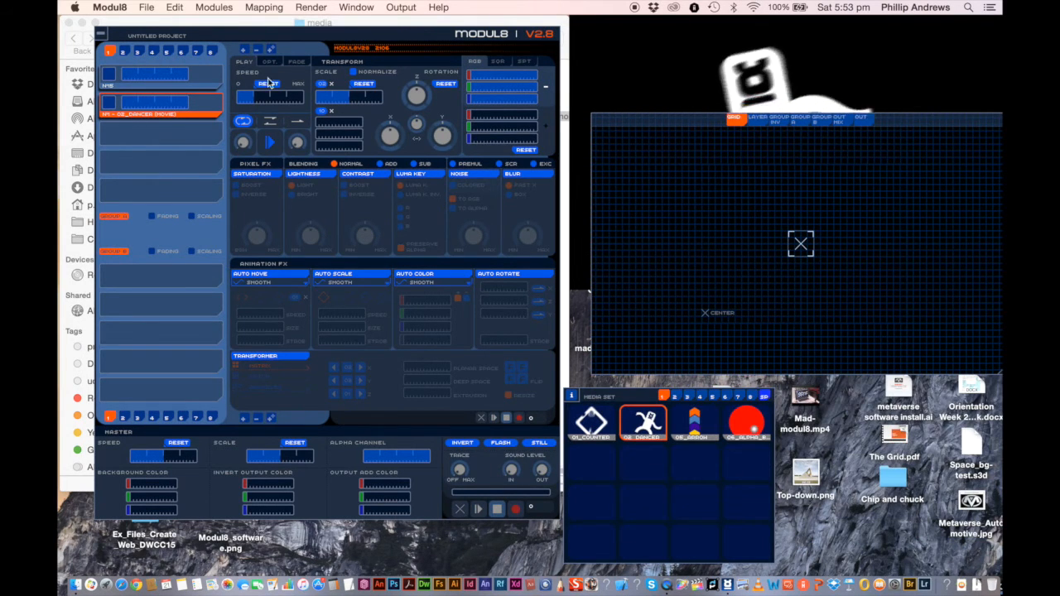
pyautogui.moveTo(668, 123); pyautogui.dragTo(593, 117)
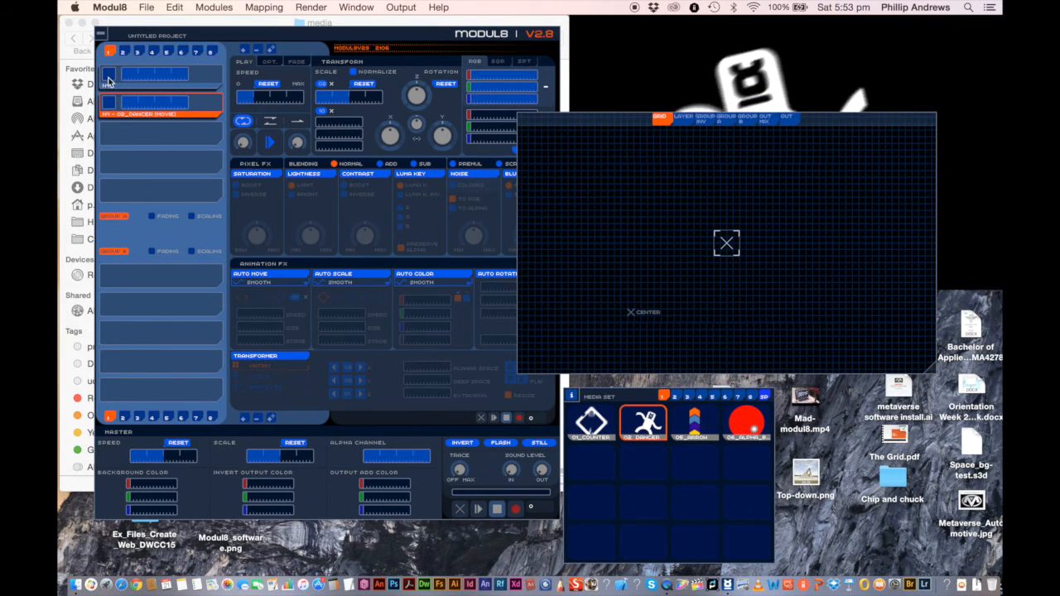
pyautogui.click(123, 80)
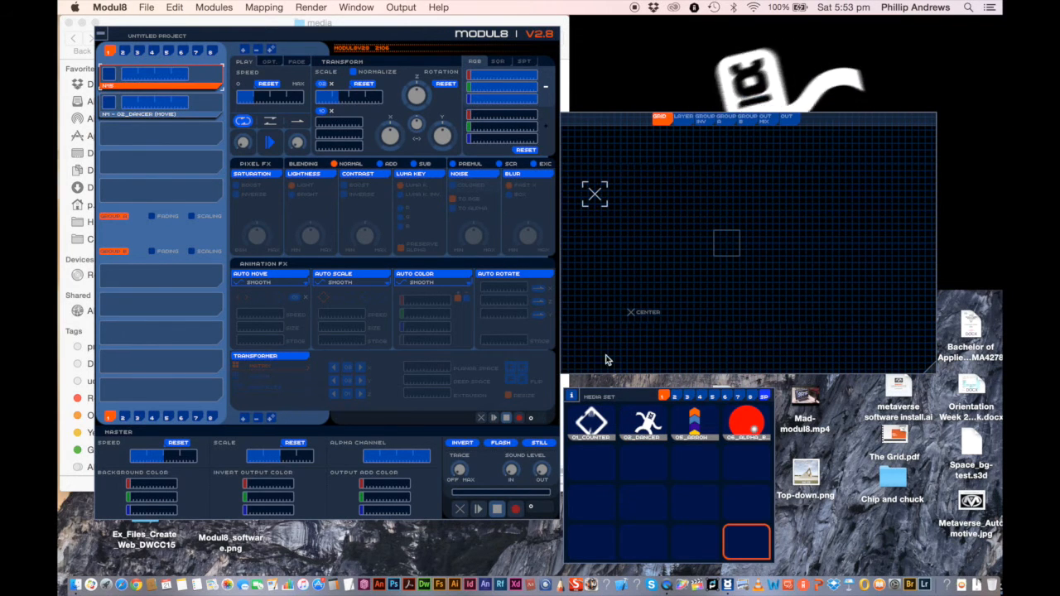
pyautogui.click(592, 422)
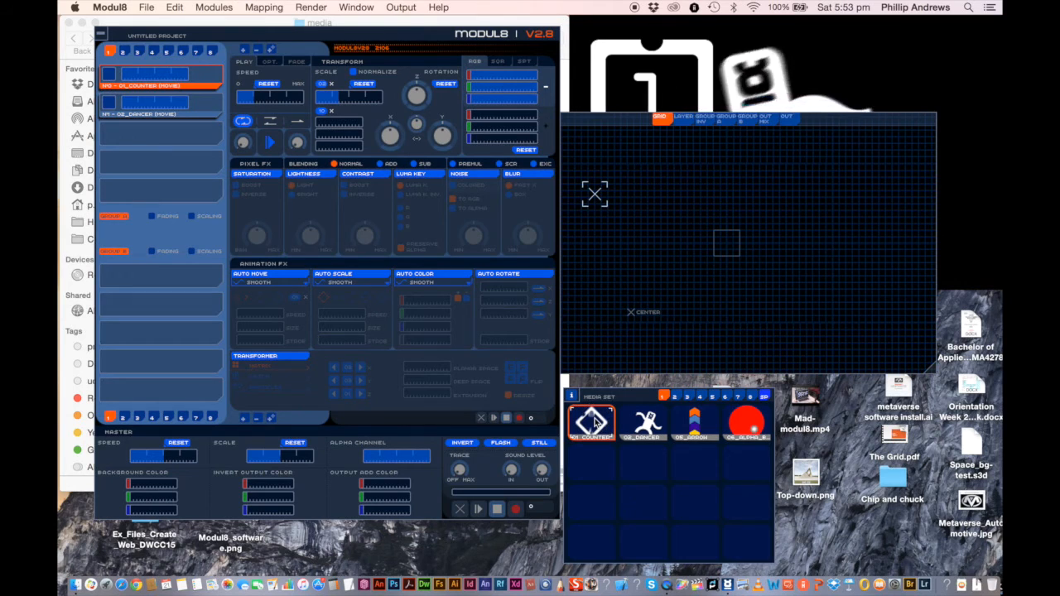
# Step: Move the preview window below the output, and shift the dancer layer right and slightly up, clear of the counter
pyautogui.moveTo(629, 121); pyautogui.dragTo(655, 310)
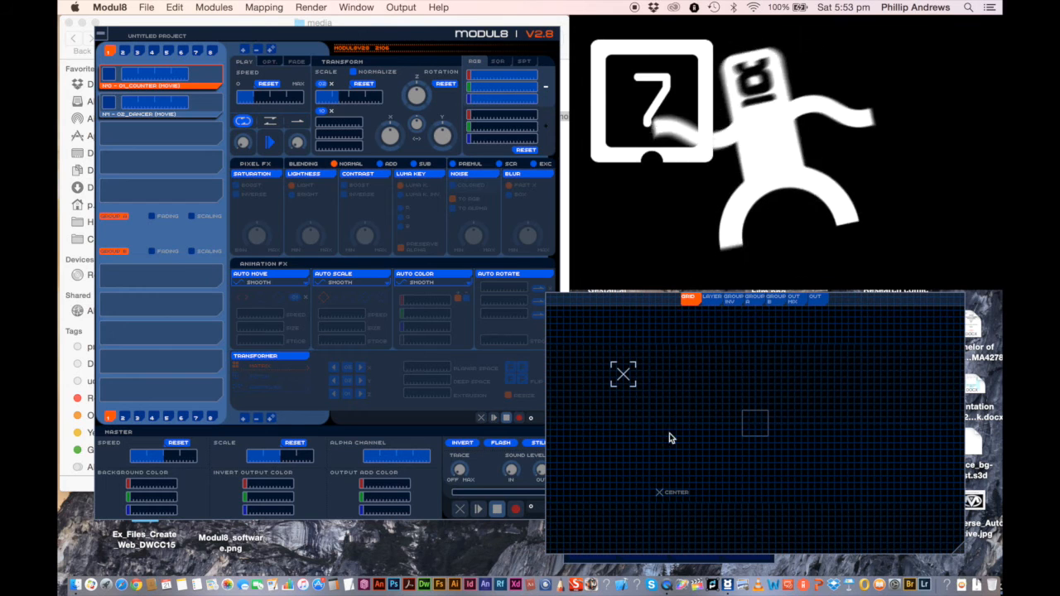
pyautogui.click(192, 109)
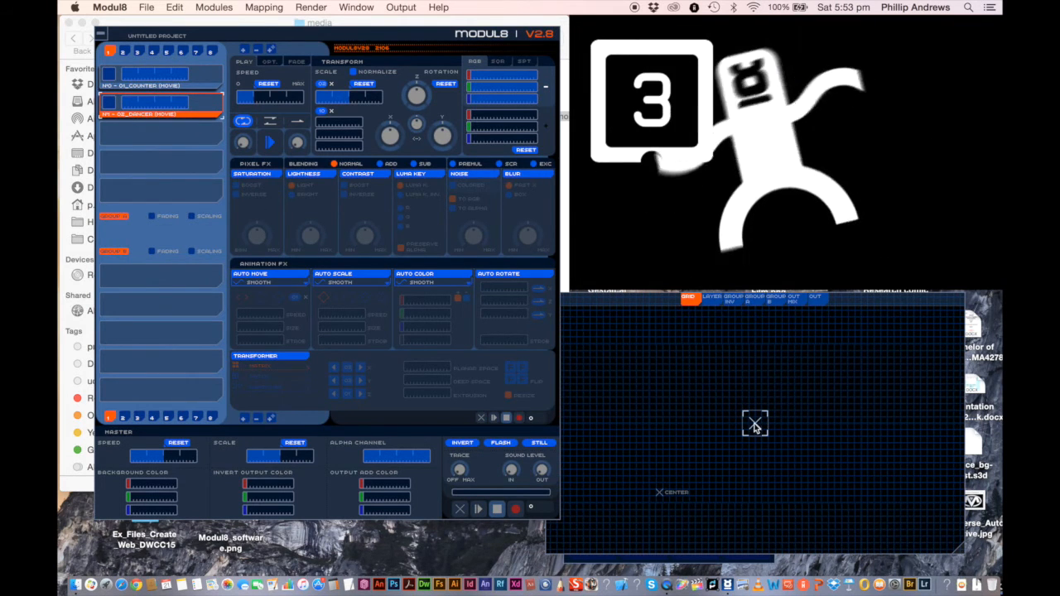
pyautogui.moveTo(755, 427); pyautogui.dragTo(835, 404)
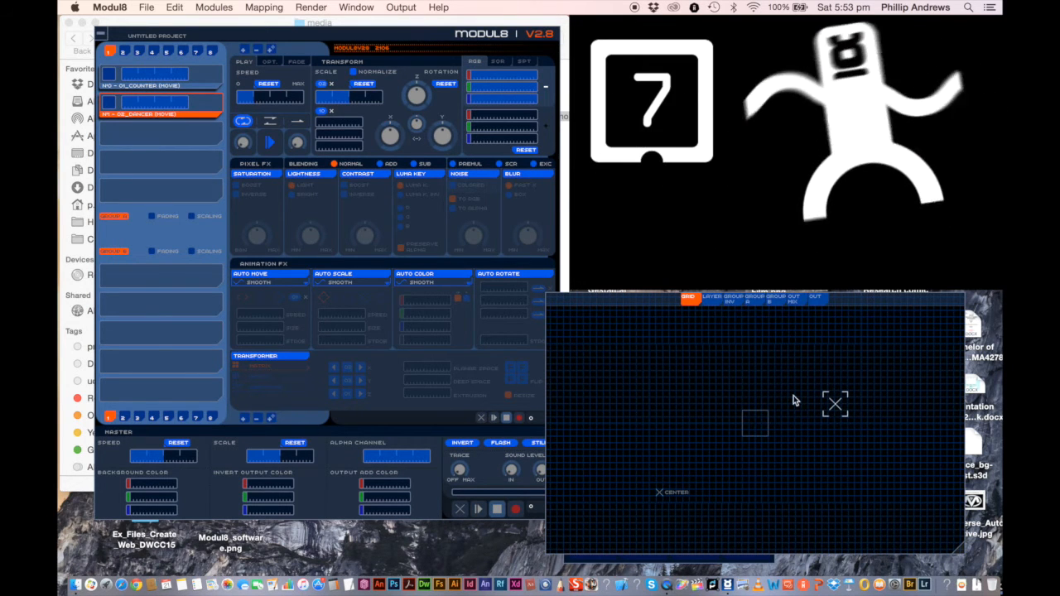
# Step: Uncover the Media Set window, add a third layer, and load the 05_arrow clip into it
pyautogui.moveTo(594, 303); pyautogui.dragTo(634, 112)
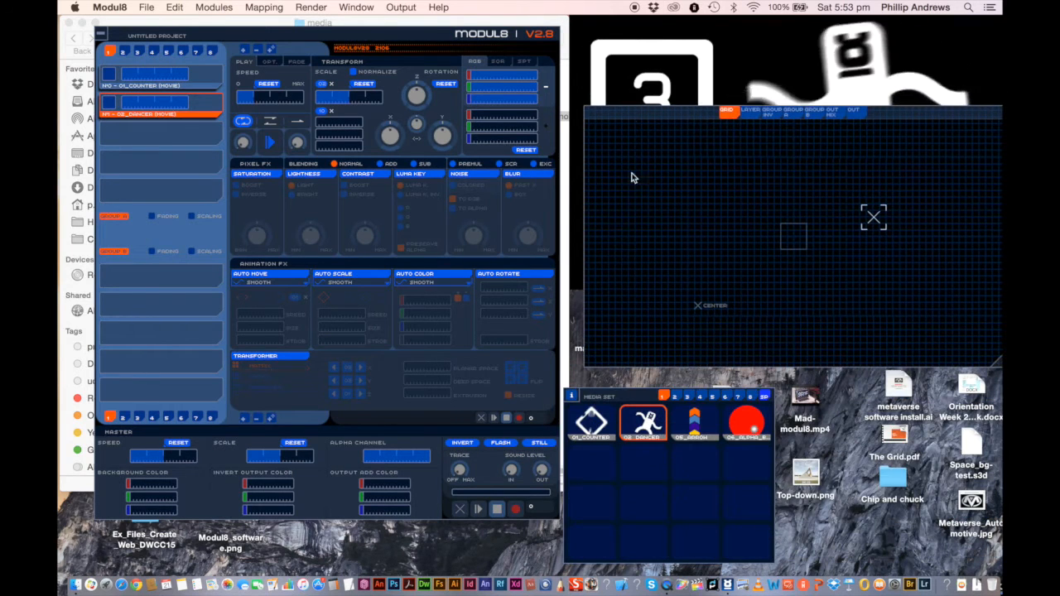
pyautogui.click(243, 50)
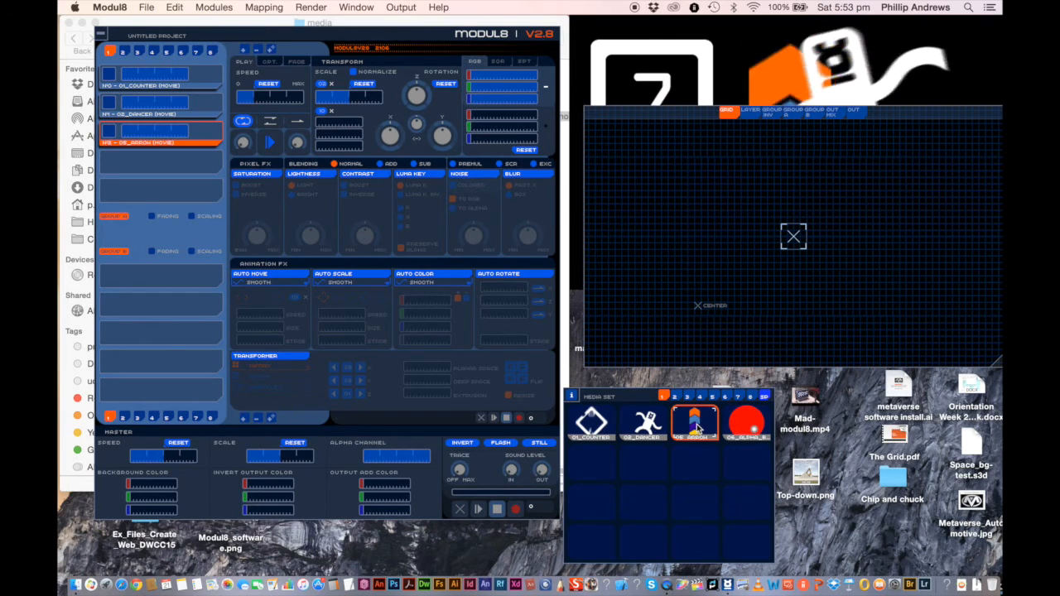
# Step: Rotate the arrow layer so it points horizontally, and shift it right and down so it sits beneath the dancer in the output
pyautogui.moveTo(669, 111); pyautogui.dragTo(670, 282)
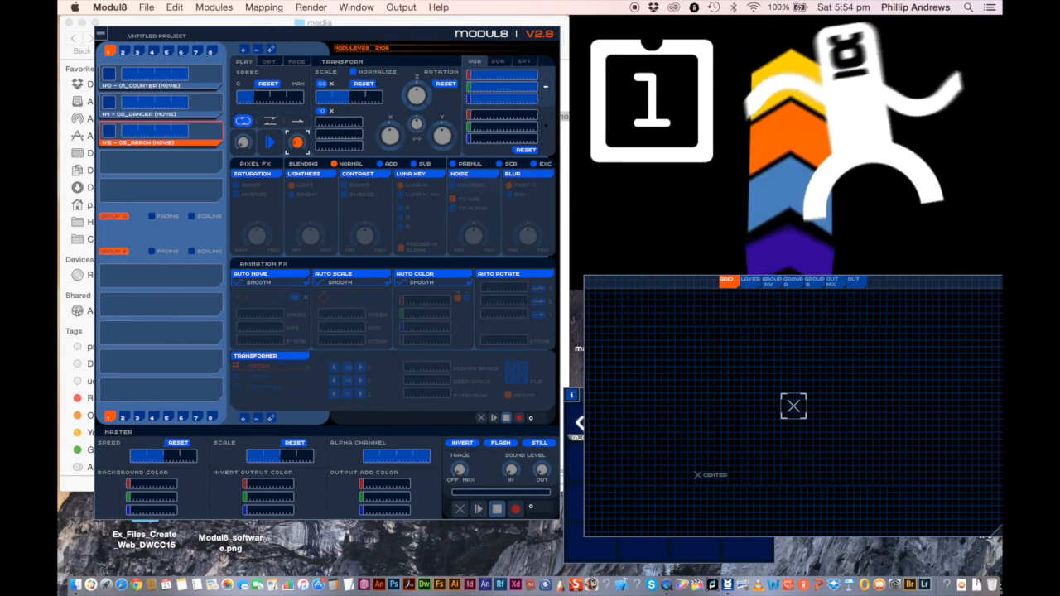
pyautogui.click(440, 135)
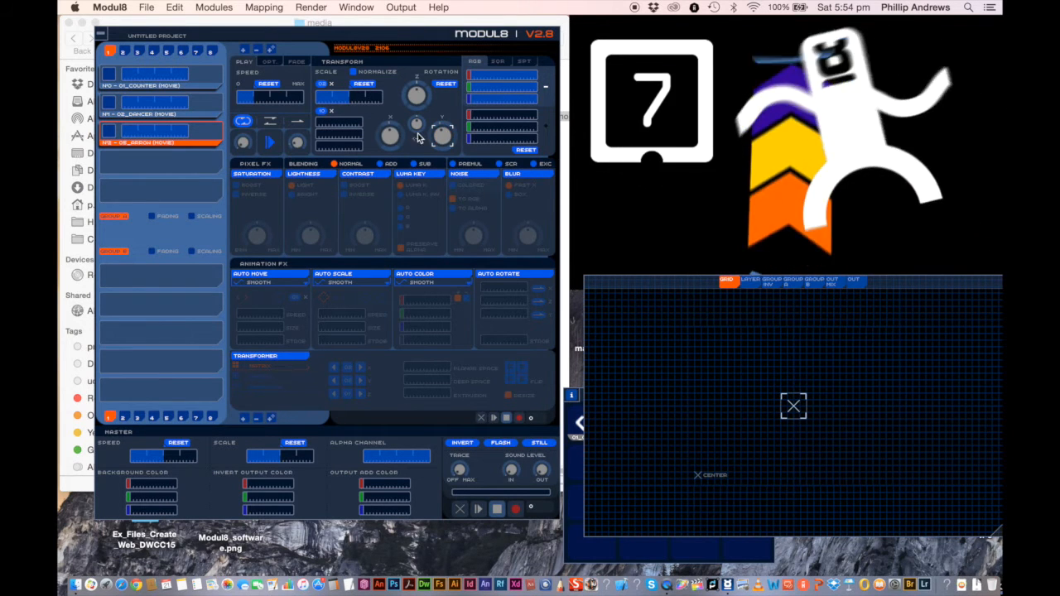
pyautogui.moveTo(417, 96)
pyautogui.mouseDown()
pyautogui.moveTo(431, 86)
pyautogui.moveTo(432, 101)
pyautogui.moveTo(422, 87)
pyautogui.moveTo(415, 104)
pyautogui.mouseUp()
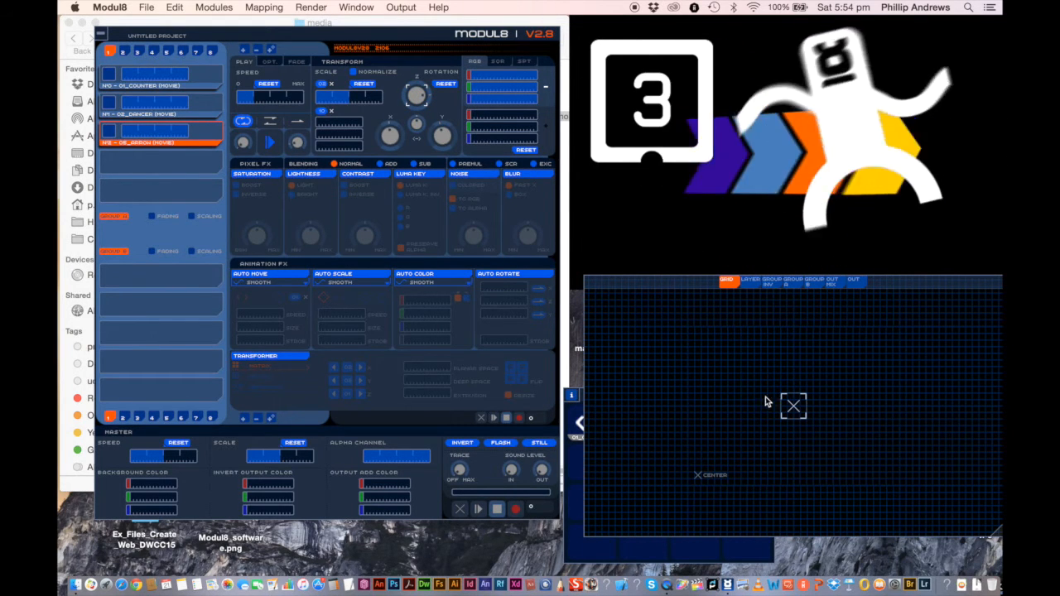
pyautogui.moveTo(663, 280)
pyautogui.mouseDown()
pyautogui.moveTo(685, 305)
pyautogui.moveTo(762, 255)
pyautogui.moveTo(667, 189)
pyautogui.moveTo(665, 310)
pyautogui.moveTo(661, 206)
pyautogui.moveTo(655, 248)
pyautogui.mouseUp()
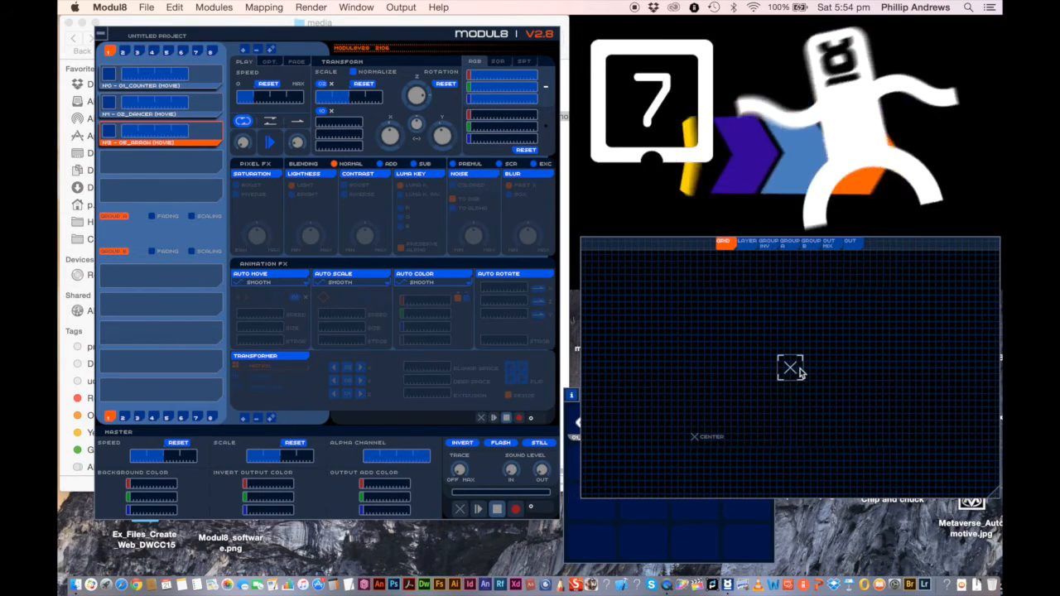
pyautogui.moveTo(790, 368)
pyautogui.mouseDown()
pyautogui.moveTo(831, 425)
pyautogui.moveTo(893, 452)
pyautogui.moveTo(868, 449)
pyautogui.mouseUp()
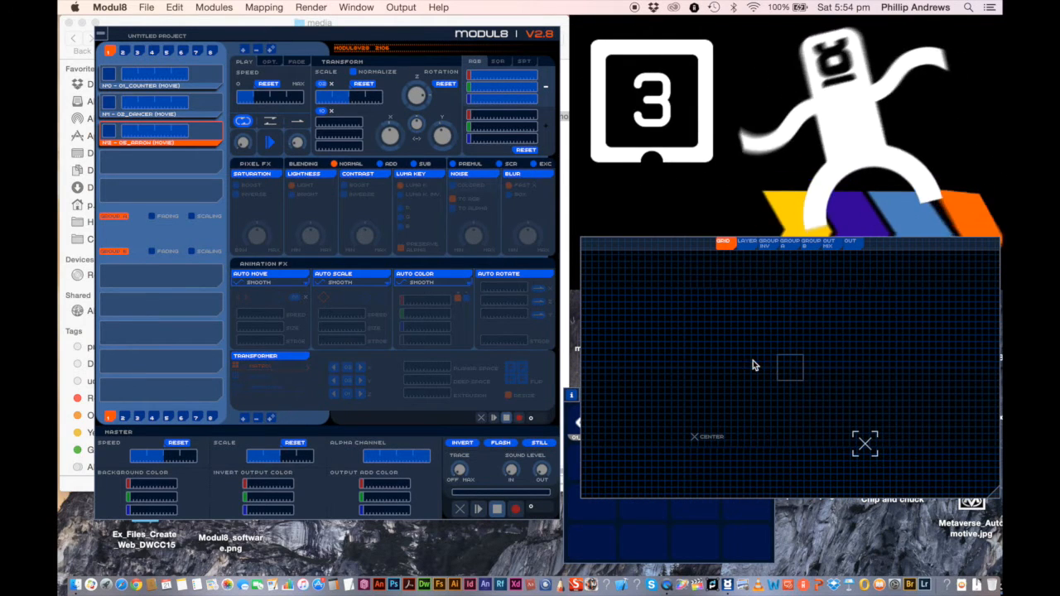
# Step: Add a fourth layer, uncover the Media Set clips, and load the 06_alpha_bump clip into the new layer
pyautogui.click(244, 51)
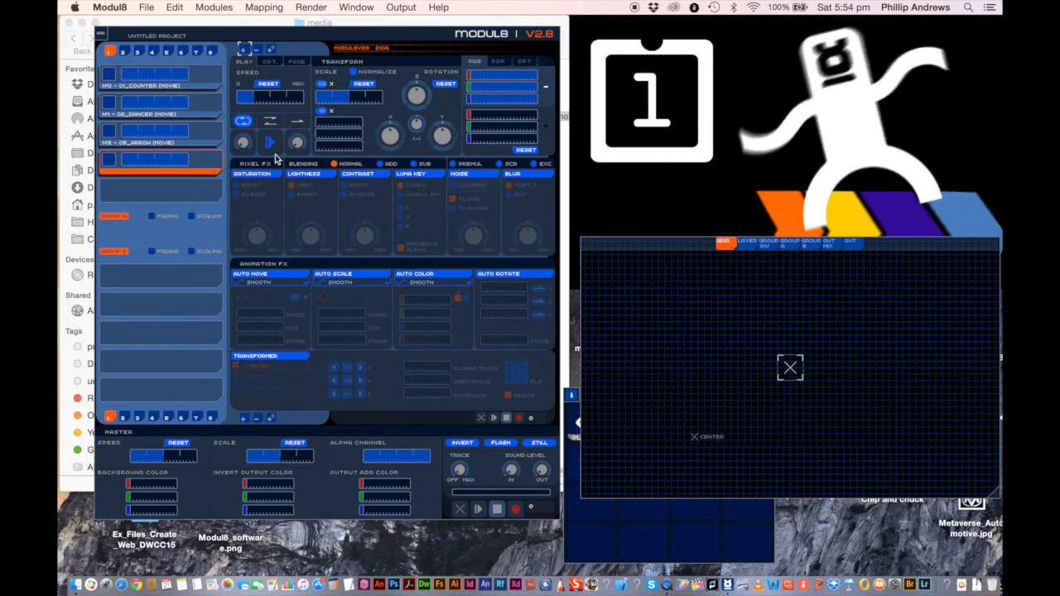
pyautogui.moveTo(635, 246); pyautogui.dragTo(637, 308)
pyautogui.click(747, 422)
# Step: Scale down the alpha bump layer and move it below the counter, keeping the preview window mostly clear of the output
pyautogui.moveTo(348, 98); pyautogui.dragTo(328, 103)
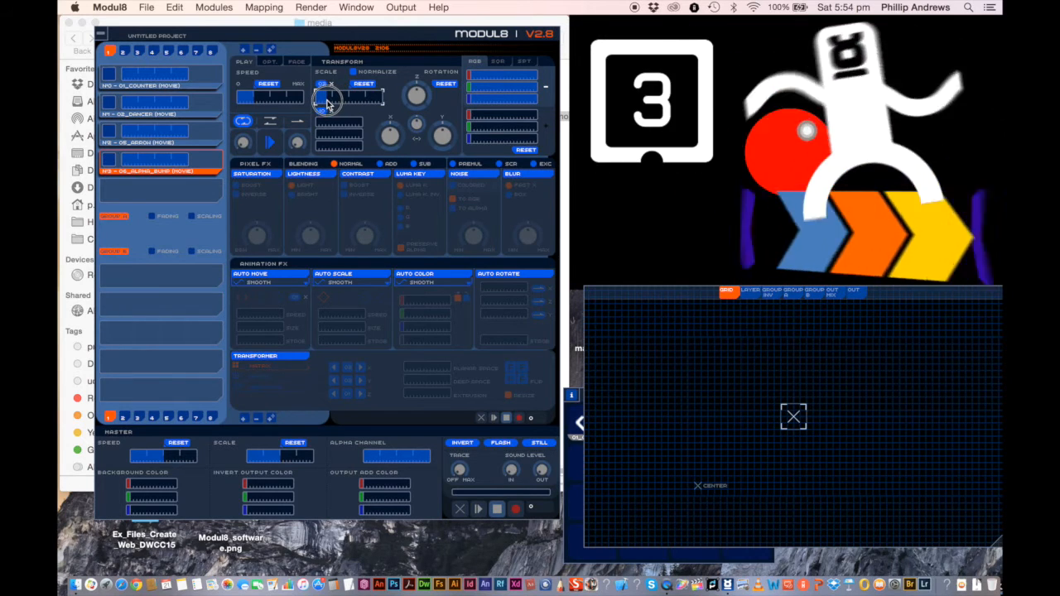
pyautogui.moveTo(793, 417)
pyautogui.mouseDown()
pyautogui.moveTo(735, 437)
pyautogui.moveTo(651, 507)
pyautogui.moveTo(659, 500)
pyautogui.mouseUp()
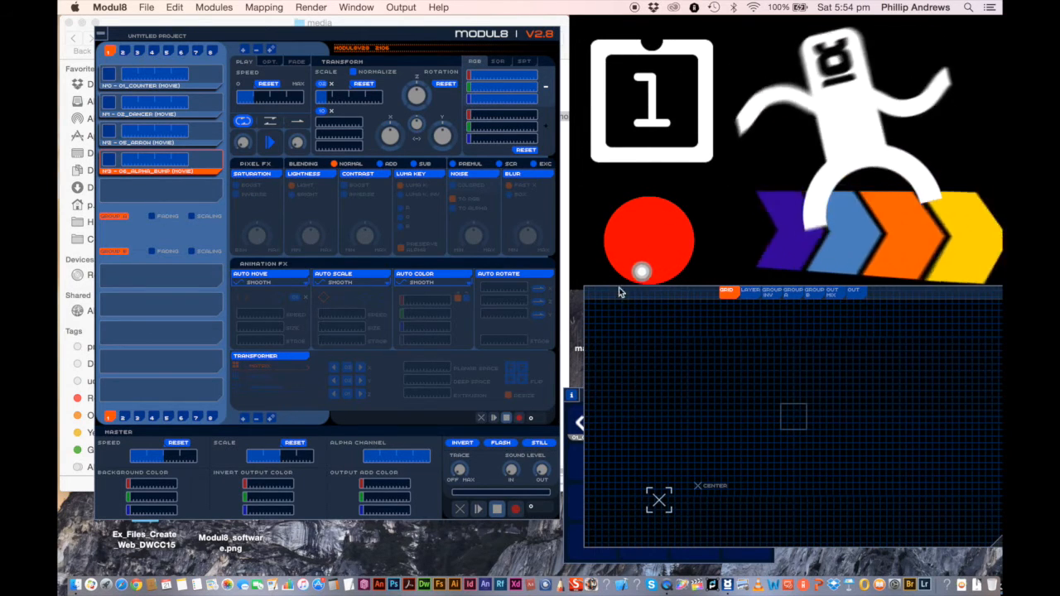
pyautogui.moveTo(618, 296); pyautogui.dragTo(650, 250)
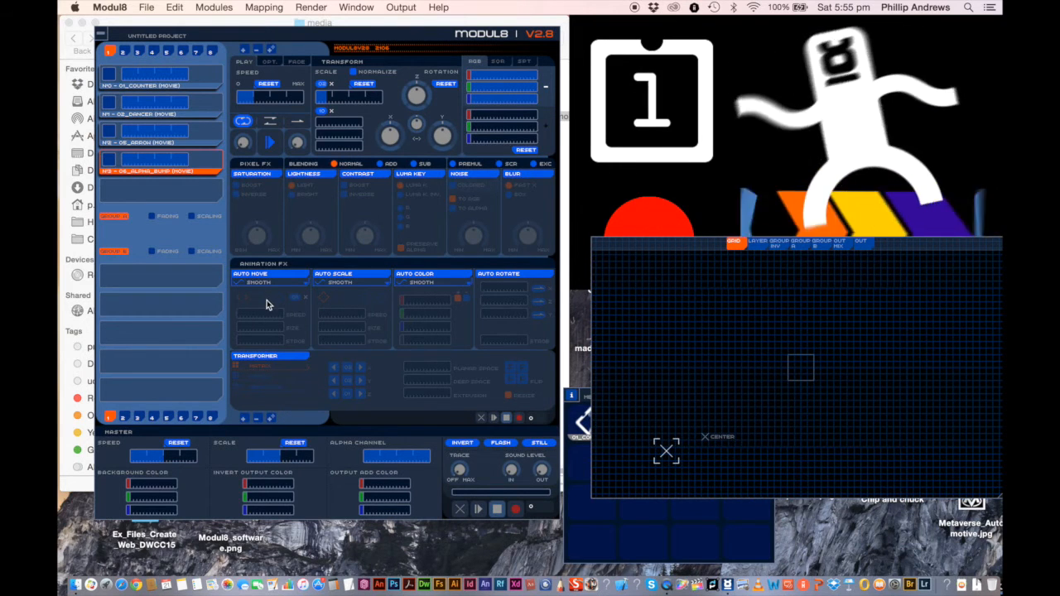
pyautogui.moveTo(650, 245); pyautogui.dragTo(634, 276)
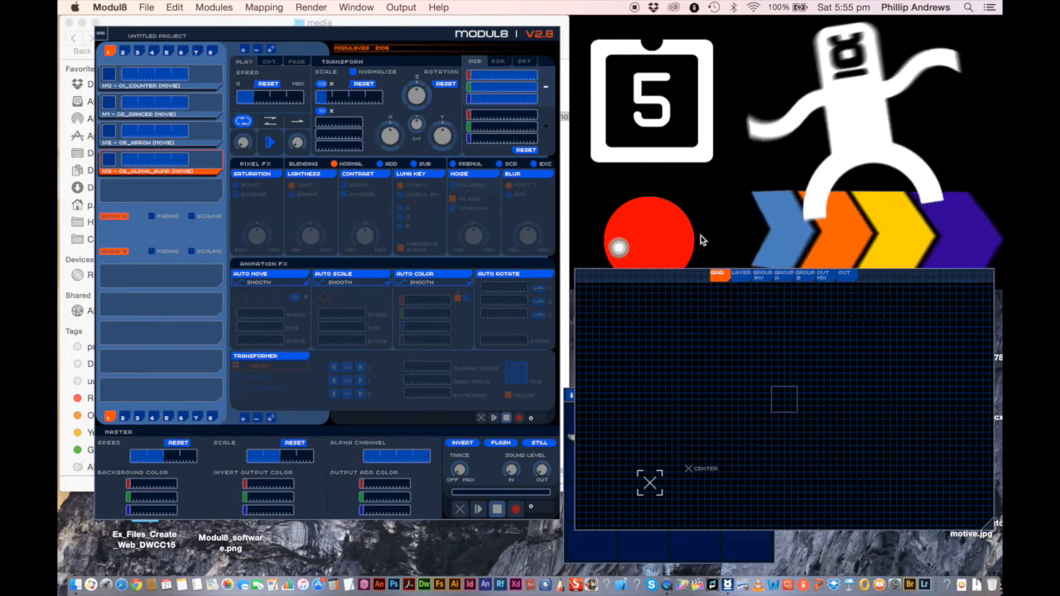
# Step: Save the project as test in the Mad training folder on the Desktop
pyautogui.click(147, 8)
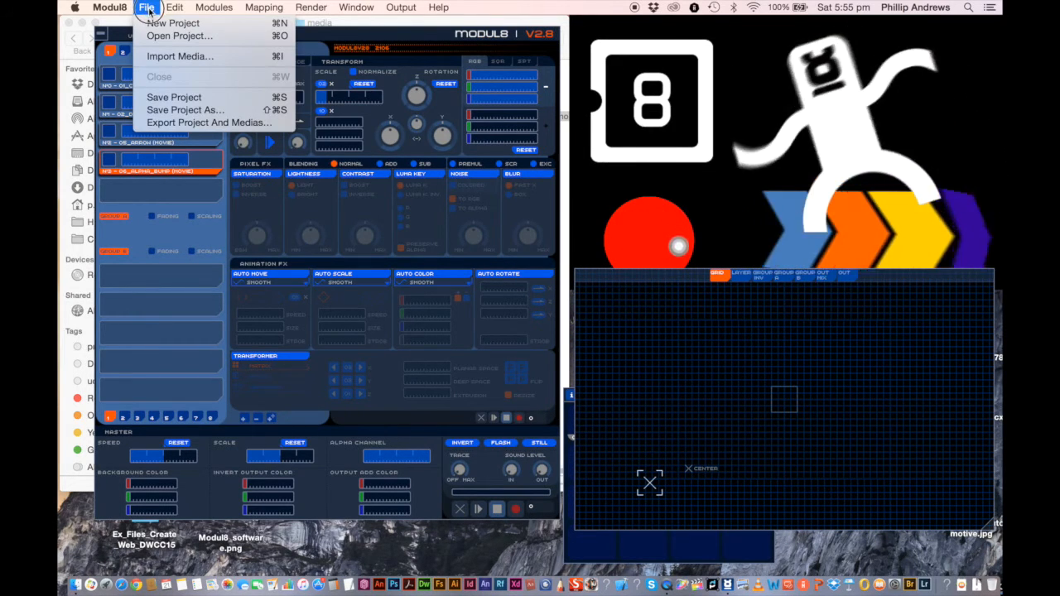
pyautogui.click(174, 98)
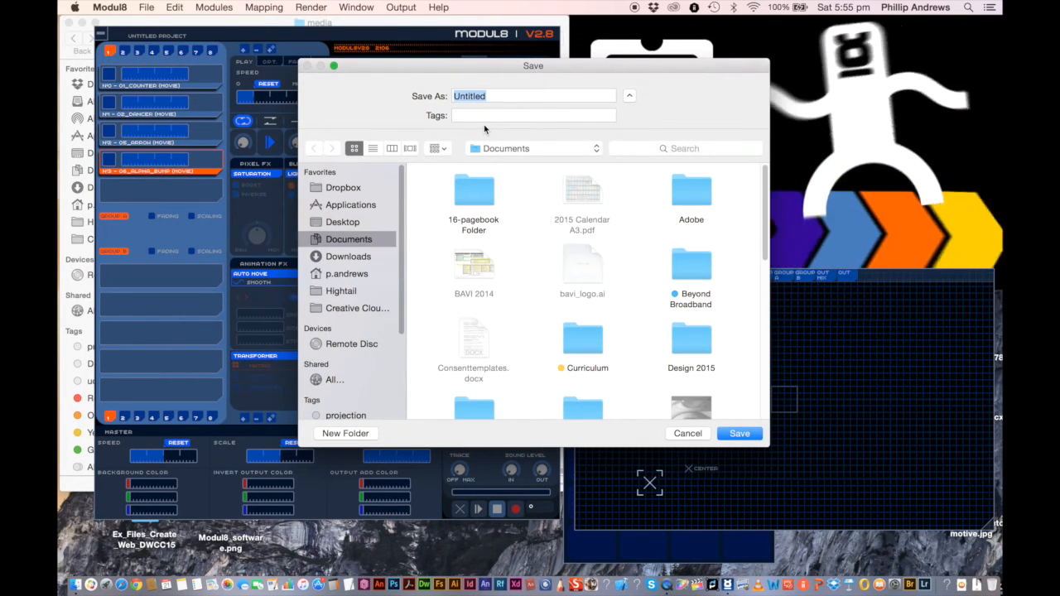
pyautogui.write('t')
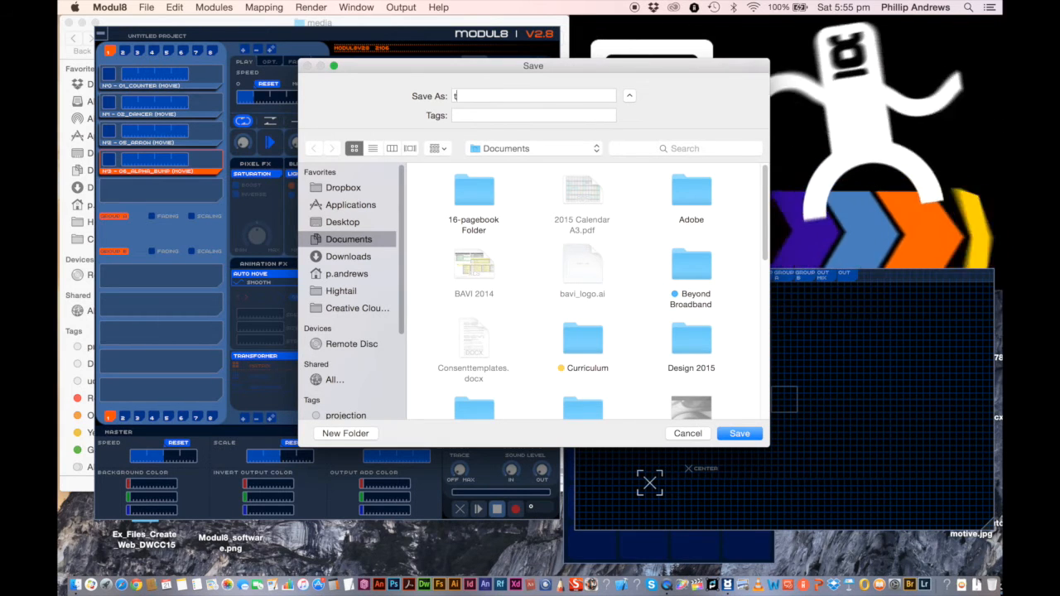
pyautogui.write('est')
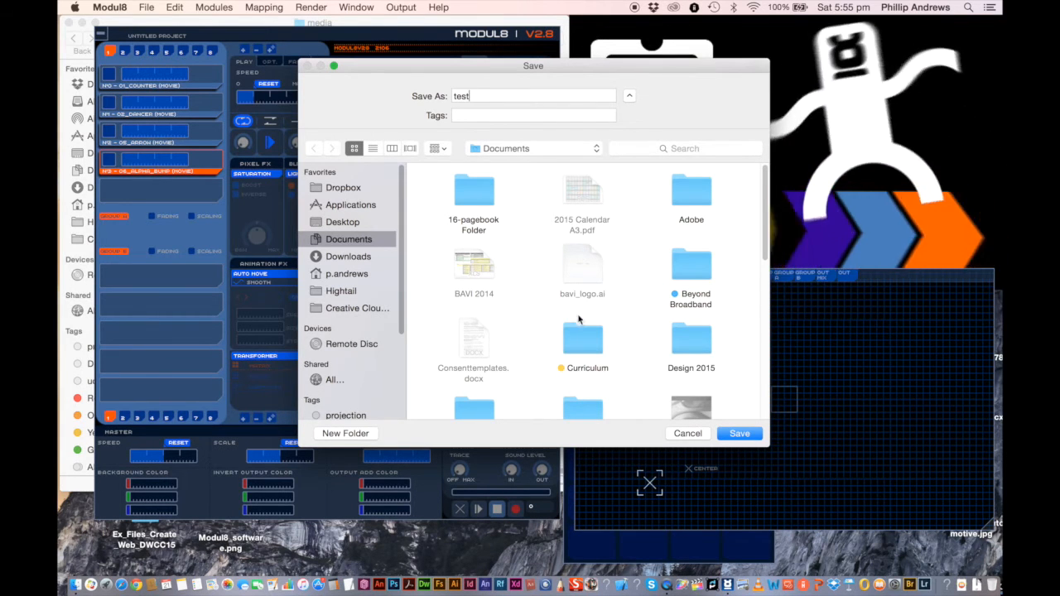
pyautogui.moveTo(760, 256); pyautogui.dragTo(740, 319)
pyautogui.click(343, 222)
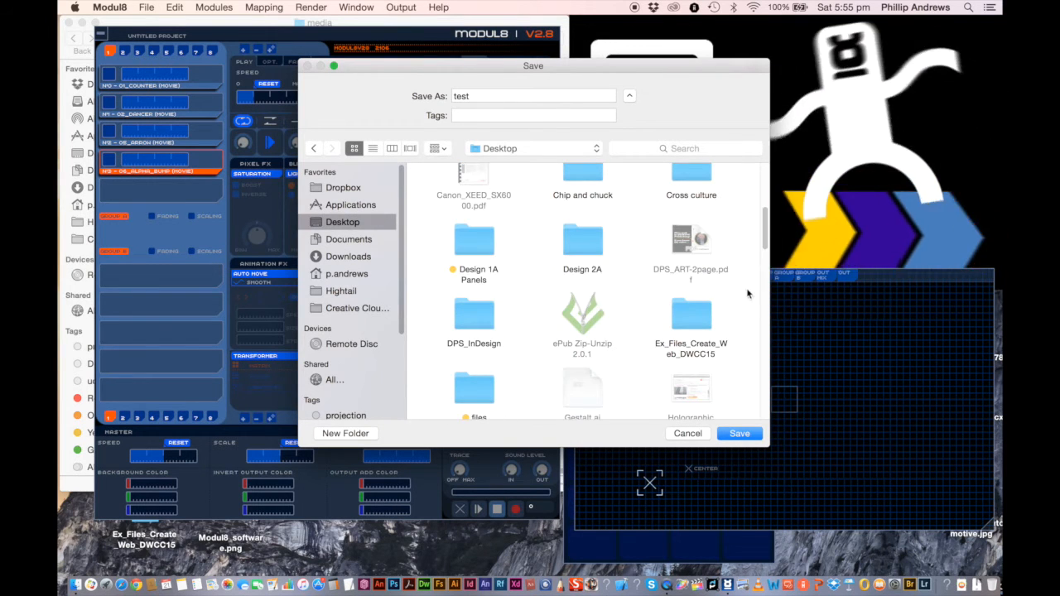
pyautogui.moveTo(767, 245); pyautogui.dragTo(756, 268)
pyautogui.click(585, 321)
pyautogui.doubleClick(584, 322)
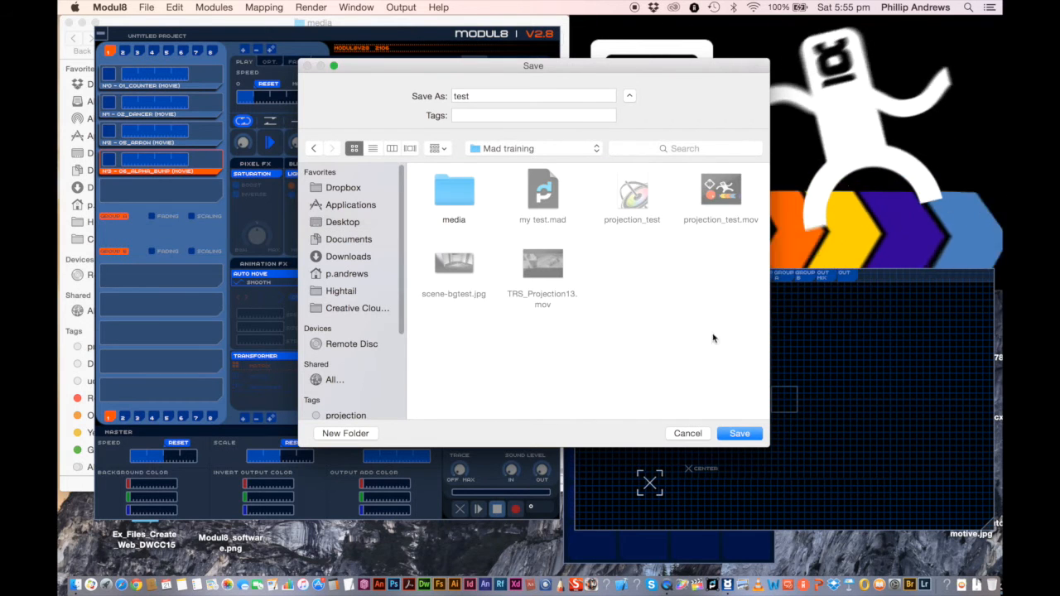
pyautogui.click(730, 436)
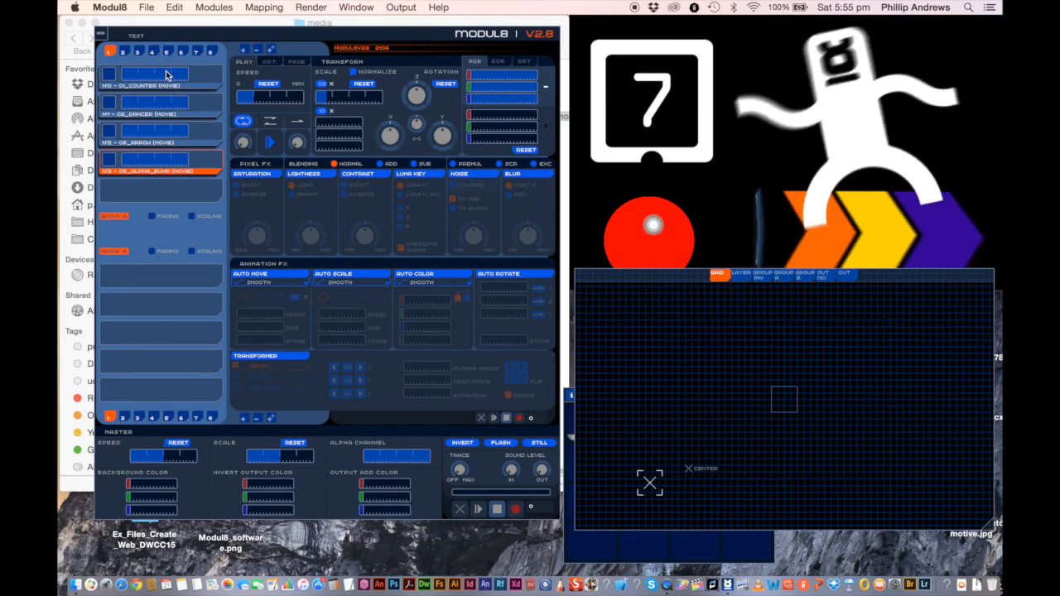
# Step: Enable fading for both Group A and Group B, leaving the crossfader at its leftmost position
pyautogui.moveTo(621, 282)
pyautogui.mouseDown()
pyautogui.moveTo(615, 346)
pyautogui.moveTo(639, 275)
pyautogui.mouseUp()
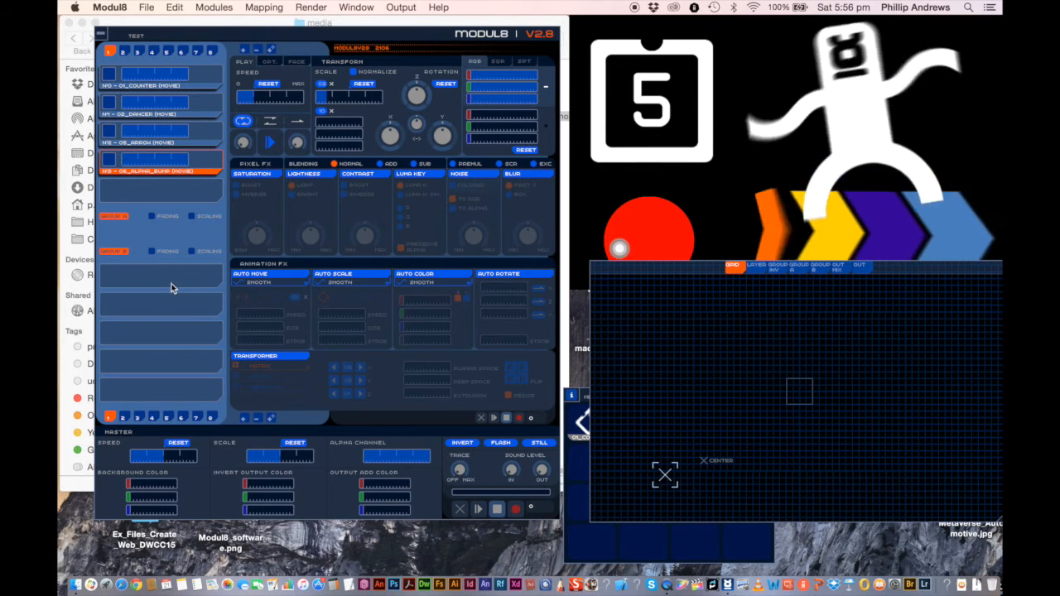
pyautogui.click(151, 217)
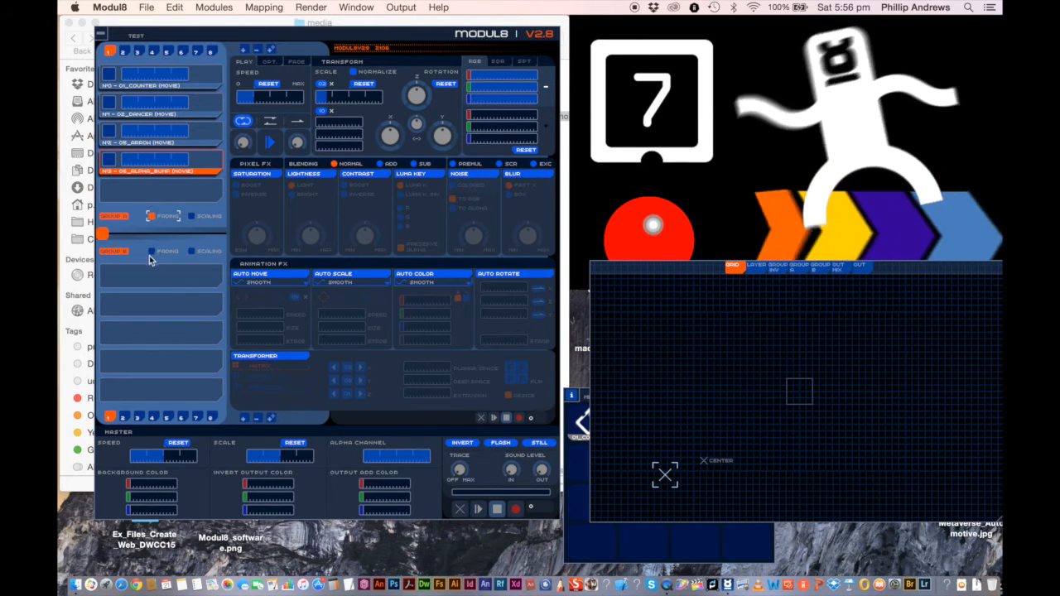
pyautogui.click(151, 251)
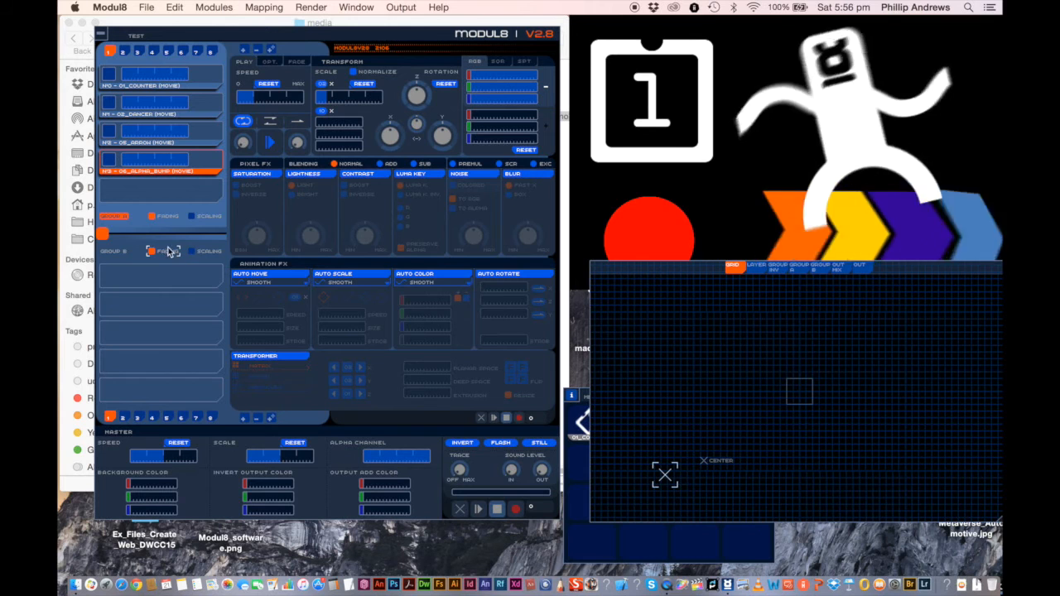
pyautogui.moveTo(106, 238)
pyautogui.mouseDown()
pyautogui.moveTo(184, 238)
pyautogui.moveTo(97, 245)
pyautogui.mouseUp()
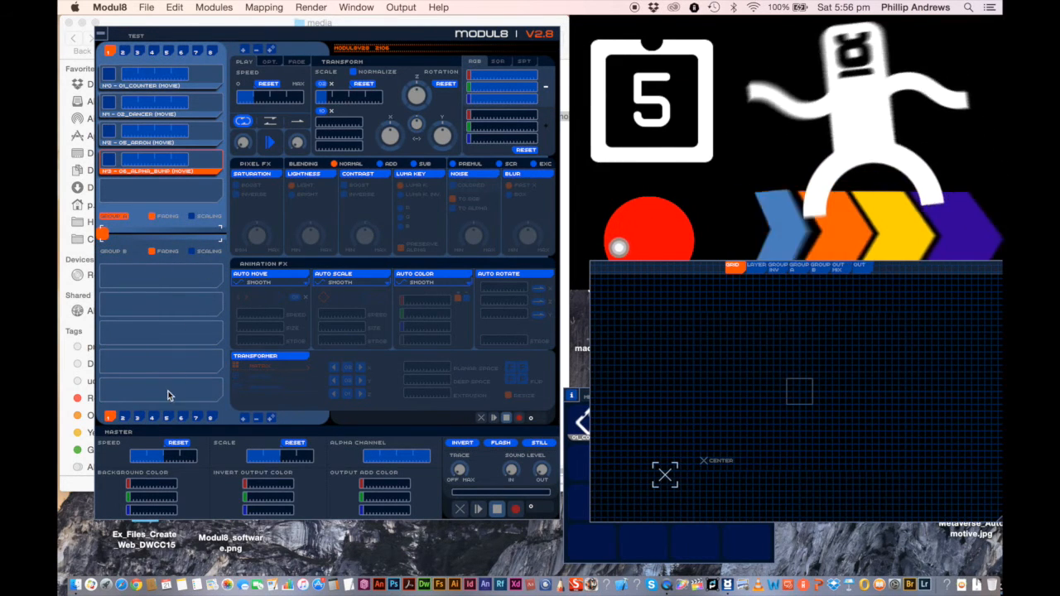
# Step: Add empty layers until the first slot of Group B is filled, and show the Painter (layer) module for it
pyautogui.click(244, 419)
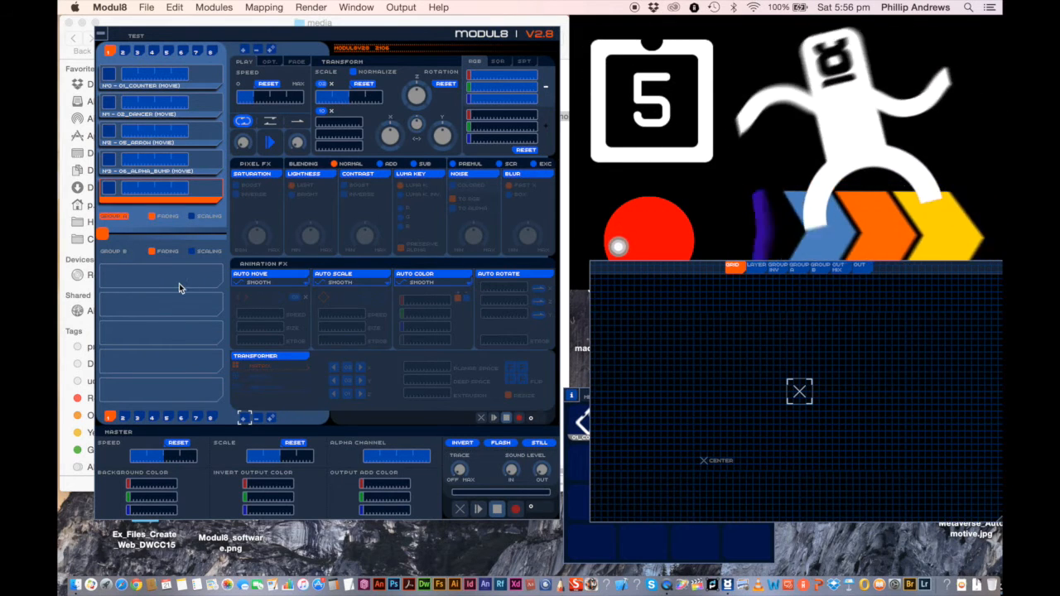
pyautogui.click(245, 419)
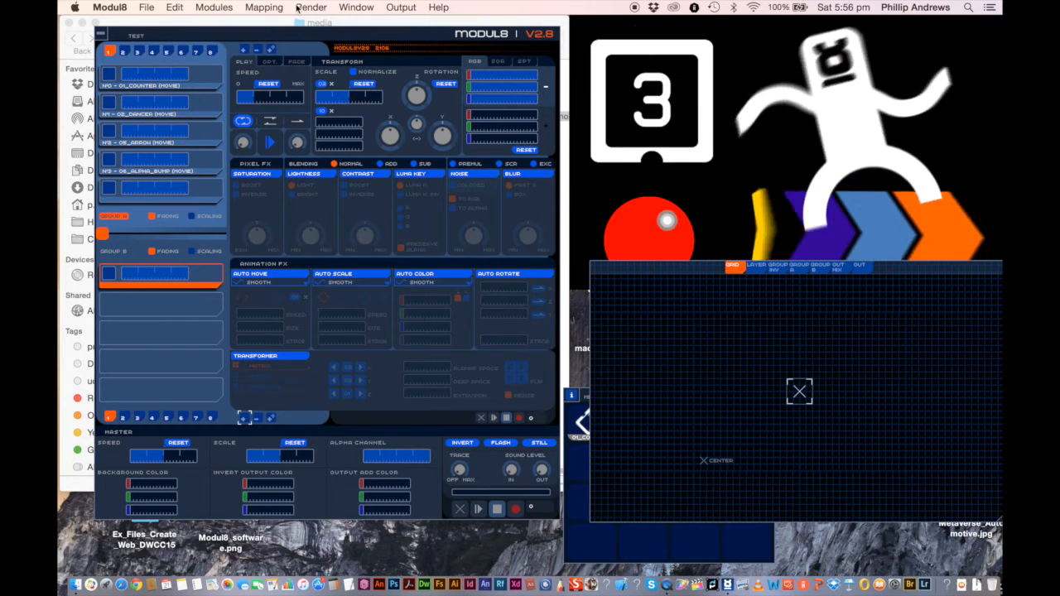
pyautogui.click(228, 8)
pyautogui.moveTo(225, 25)
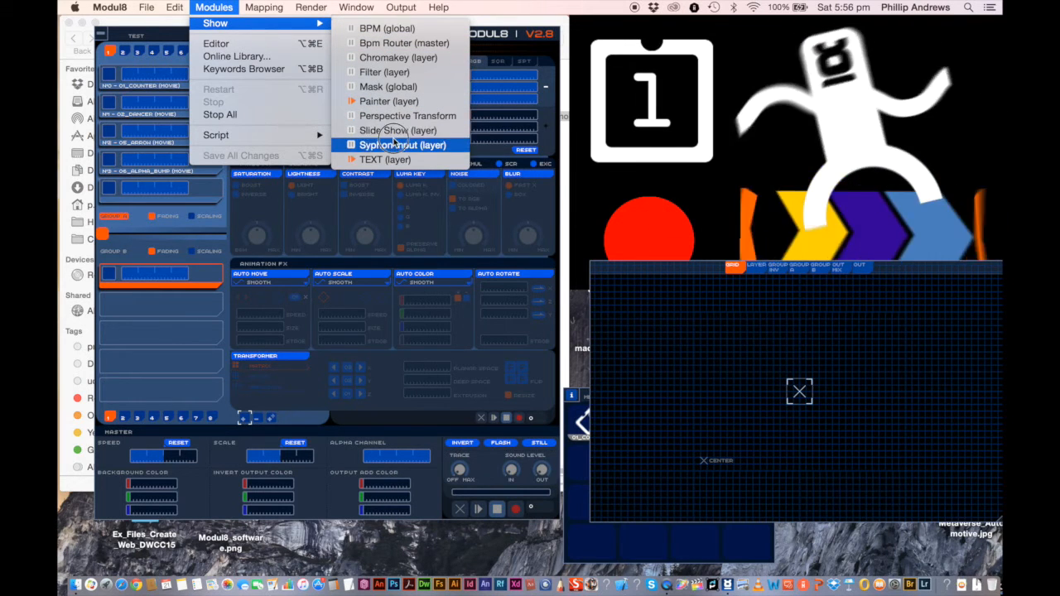
pyautogui.click(391, 101)
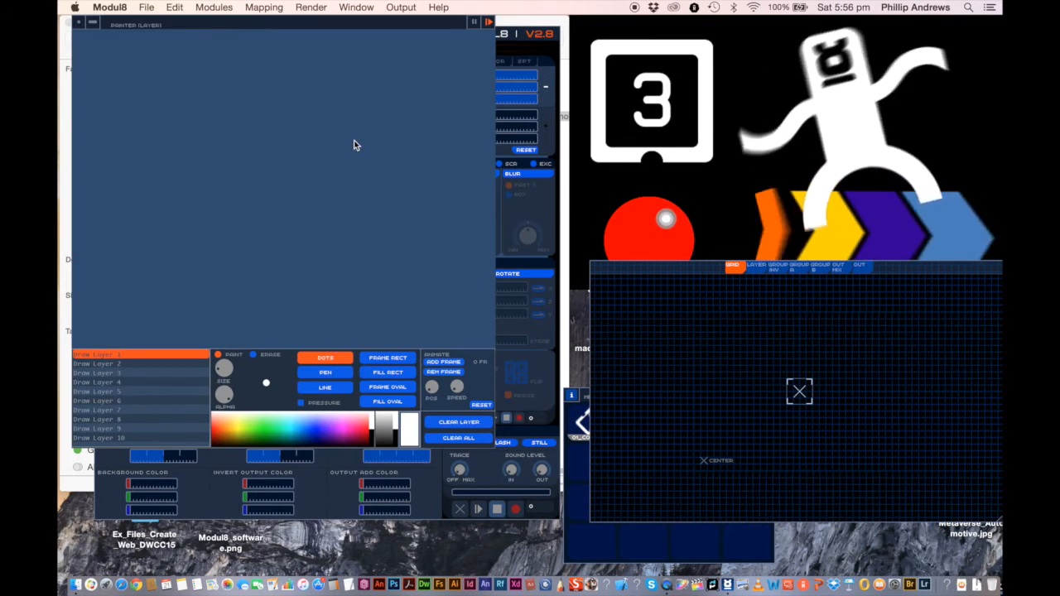
# Step: Paint scattered small dots on the Painter canvas, first in white and then in light blue
pyautogui.moveTo(193, 273); pyautogui.dragTo(252, 229)
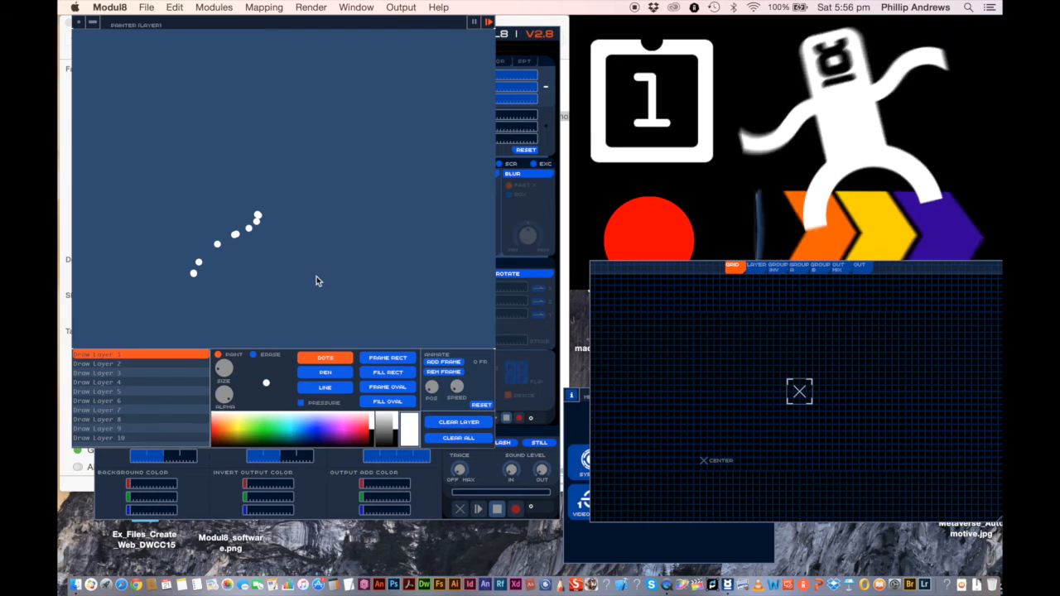
pyautogui.click(323, 433)
pyautogui.moveTo(266, 222); pyautogui.dragTo(274, 165)
pyautogui.moveTo(322, 130); pyautogui.dragTo(274, 137)
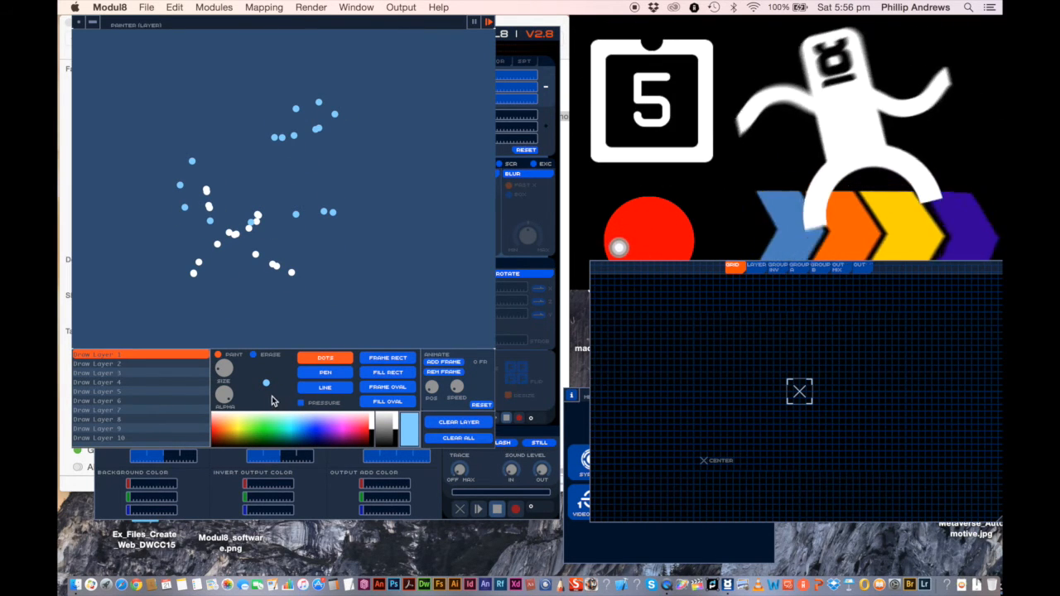
# Step: Enlarge the Painter brush and paint large dots across the canvas in light blue and then in light green
pyautogui.moveTo(224, 369); pyautogui.dragTo(224, 367)
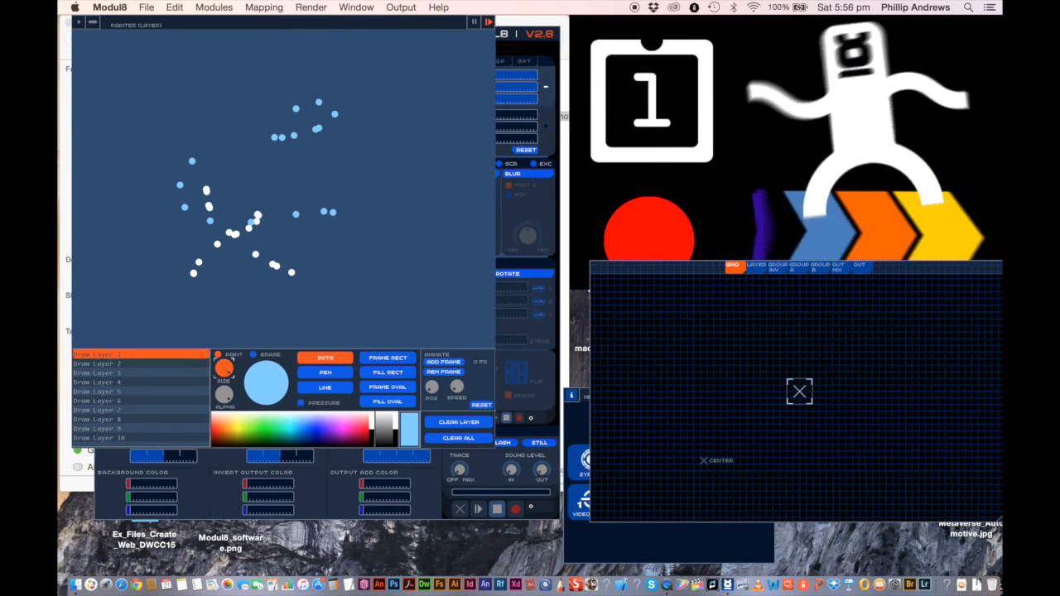
pyautogui.moveTo(229, 372)
pyautogui.mouseDown()
pyautogui.moveTo(225, 380)
pyautogui.moveTo(224, 369)
pyautogui.mouseUp()
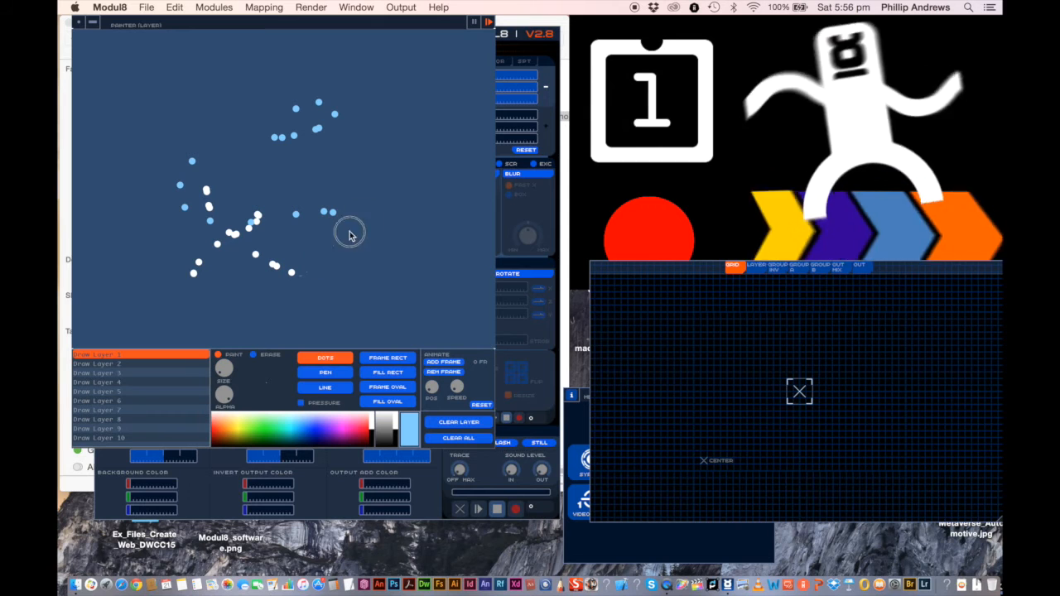
pyautogui.moveTo(225, 369); pyautogui.dragTo(224, 361)
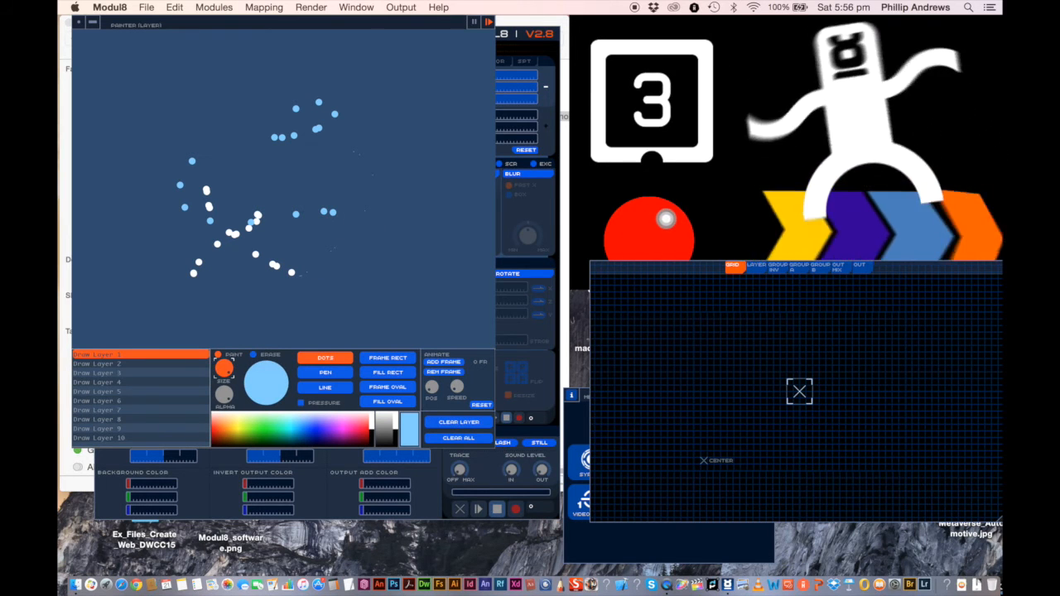
pyautogui.moveTo(303, 265)
pyautogui.mouseDown()
pyautogui.moveTo(284, 203)
pyautogui.moveTo(213, 155)
pyautogui.mouseUp()
pyautogui.moveTo(271, 427); pyautogui.dragTo(267, 416)
pyautogui.moveTo(294, 235); pyautogui.dragTo(333, 146)
pyautogui.moveTo(178, 253)
pyautogui.mouseDown()
pyautogui.moveTo(147, 232)
pyautogui.moveTo(140, 212)
pyautogui.mouseUp()
pyautogui.moveTo(191, 110); pyautogui.dragTo(153, 125)
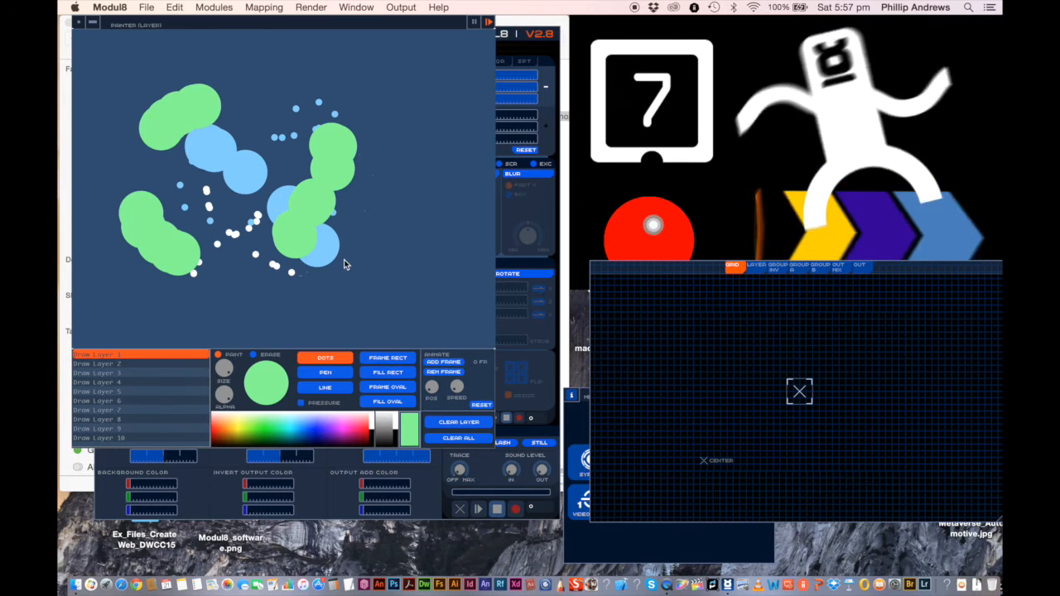
pyautogui.moveTo(346, 265)
pyautogui.mouseDown()
pyautogui.moveTo(392, 275)
pyautogui.moveTo(420, 252)
pyautogui.mouseUp()
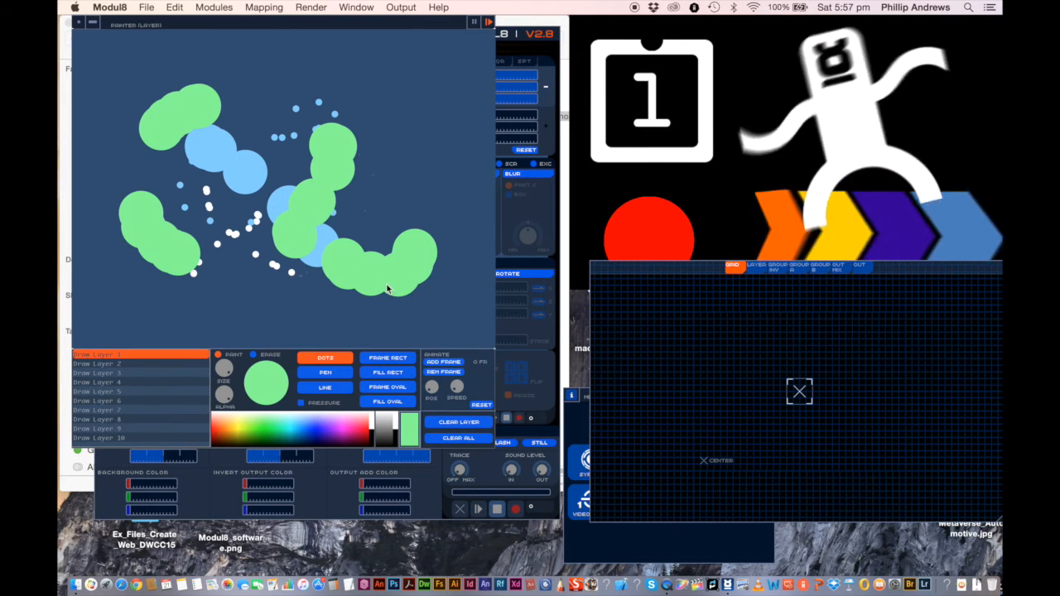
pyautogui.moveTo(353, 316); pyautogui.dragTo(403, 305)
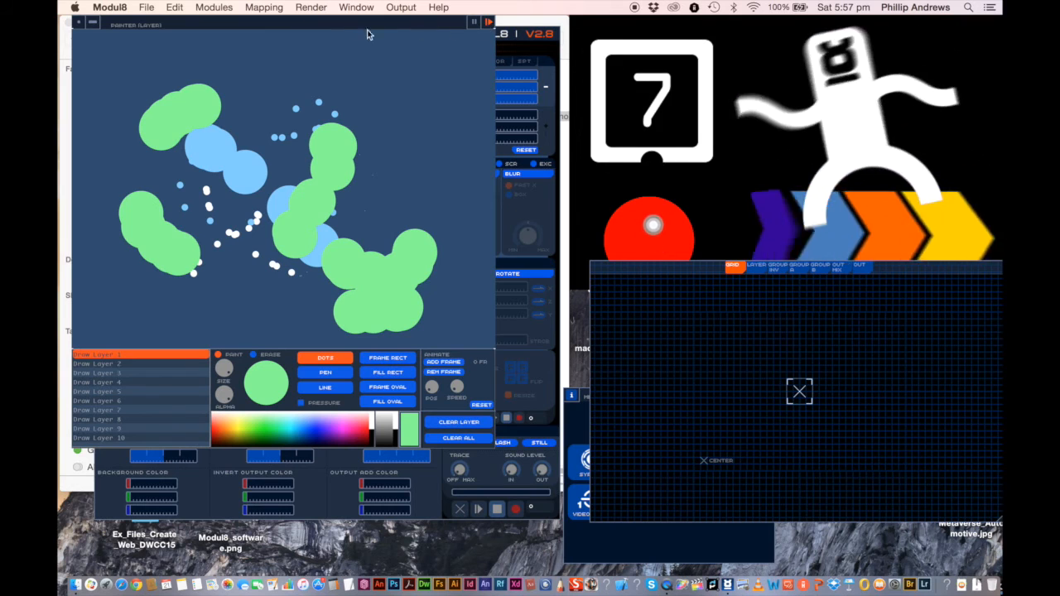
# Step: Move the Painter window down clear of the layer list, and select the Painter layer in Group B
pyautogui.moveTo(265, 28)
pyautogui.mouseDown()
pyautogui.moveTo(260, 73)
pyautogui.moveTo(301, 315)
pyautogui.moveTo(281, 461)
pyautogui.moveTo(307, 509)
pyautogui.moveTo(332, 508)
pyautogui.moveTo(338, 497)
pyautogui.mouseUp()
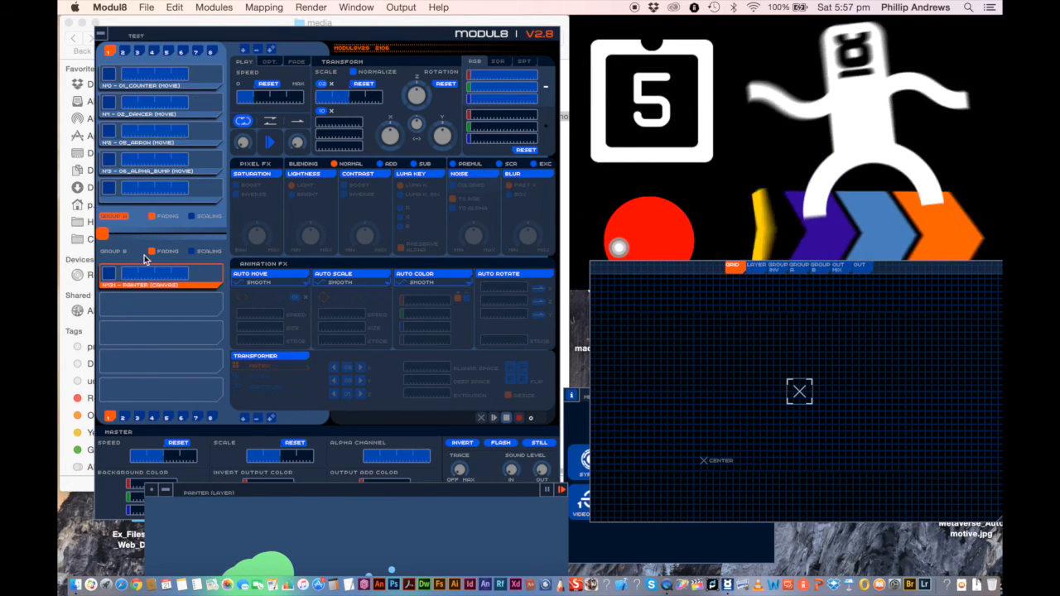
pyautogui.click(199, 283)
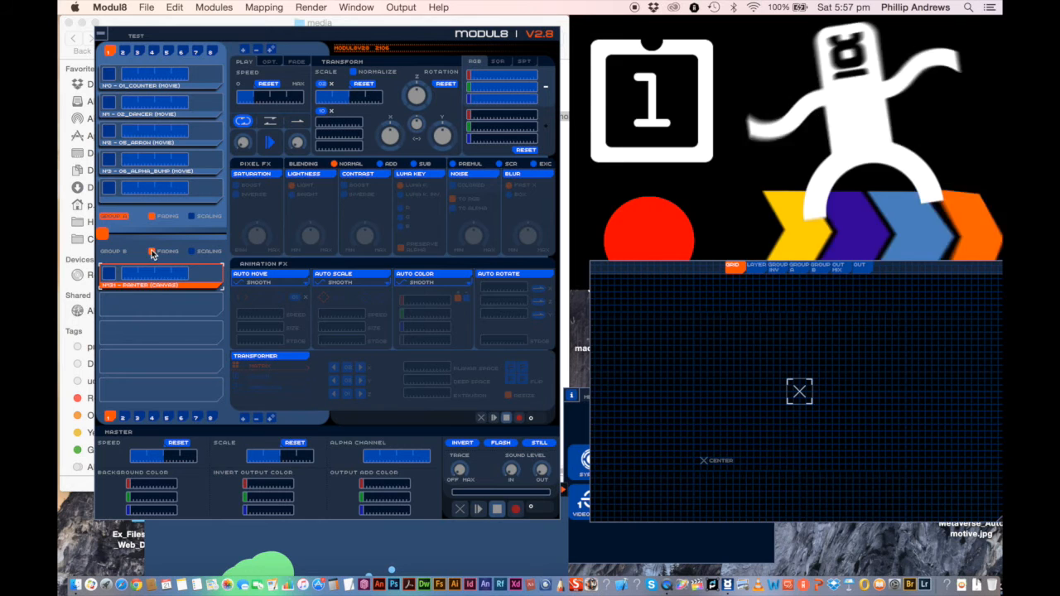
# Step: Crossfade the output fully to Group B, and move the preview window down so it uncovers the output
pyautogui.moveTo(104, 235)
pyautogui.mouseDown()
pyautogui.moveTo(154, 234)
pyautogui.moveTo(230, 254)
pyautogui.moveTo(106, 249)
pyautogui.moveTo(221, 254)
pyautogui.mouseUp()
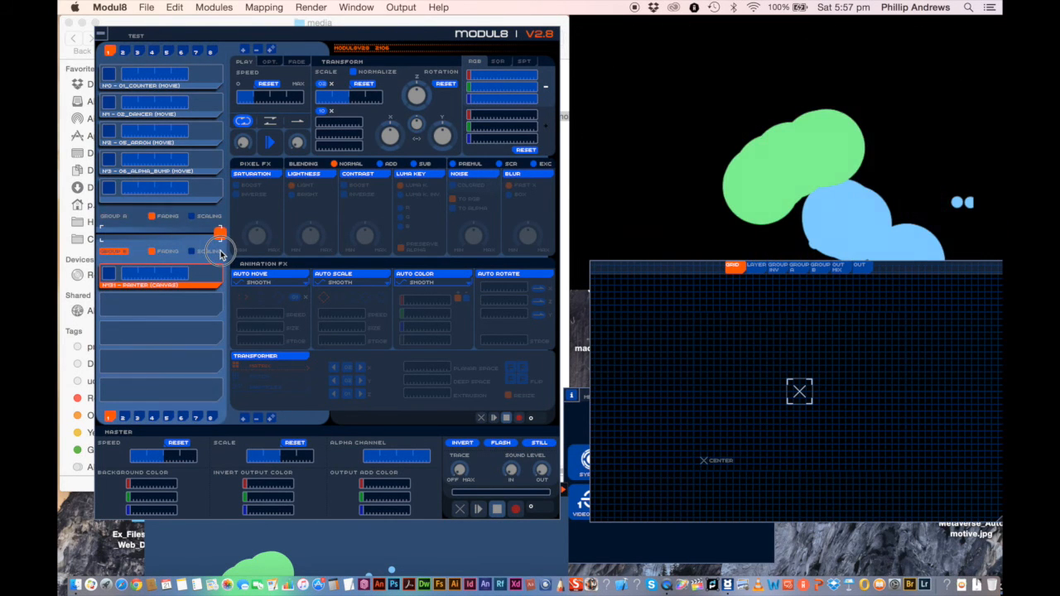
pyautogui.moveTo(661, 274); pyautogui.dragTo(659, 317)
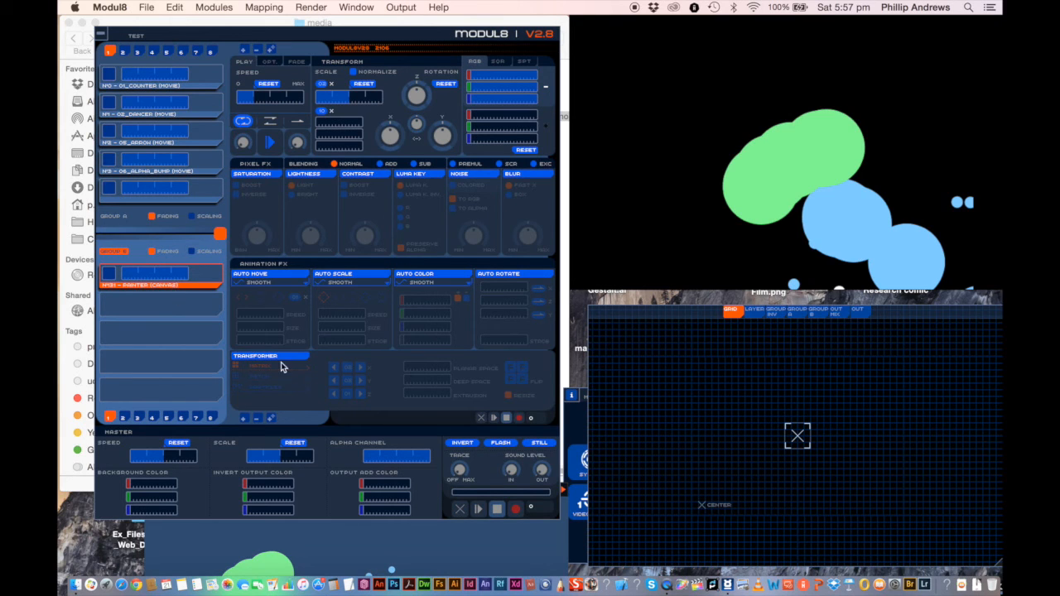
# Step: Enable Auto Move and the Particles transformer for the Painter layer
pyautogui.click(266, 276)
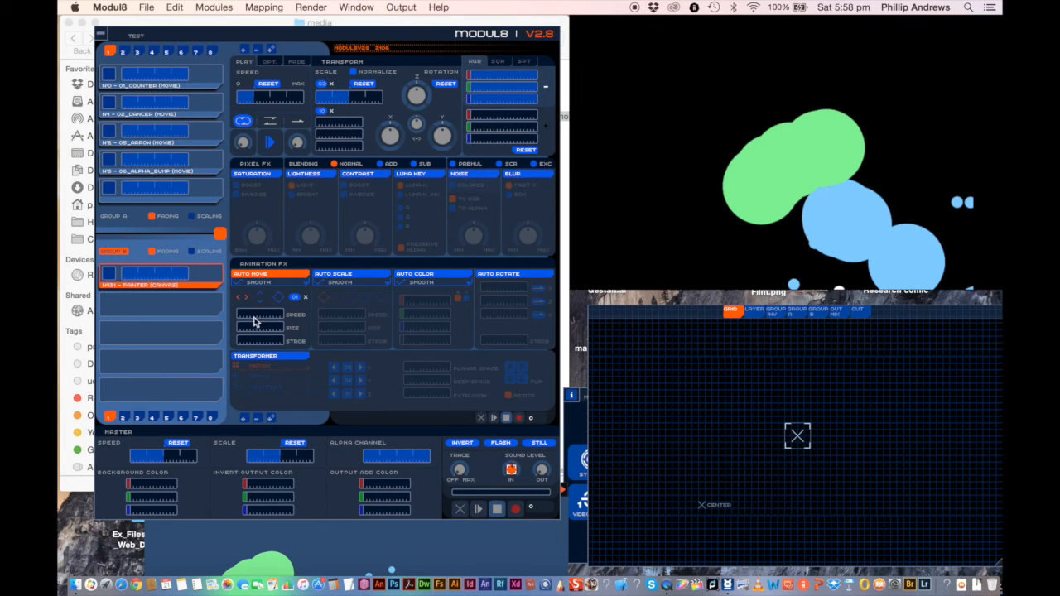
pyautogui.click(257, 358)
pyautogui.click(264, 388)
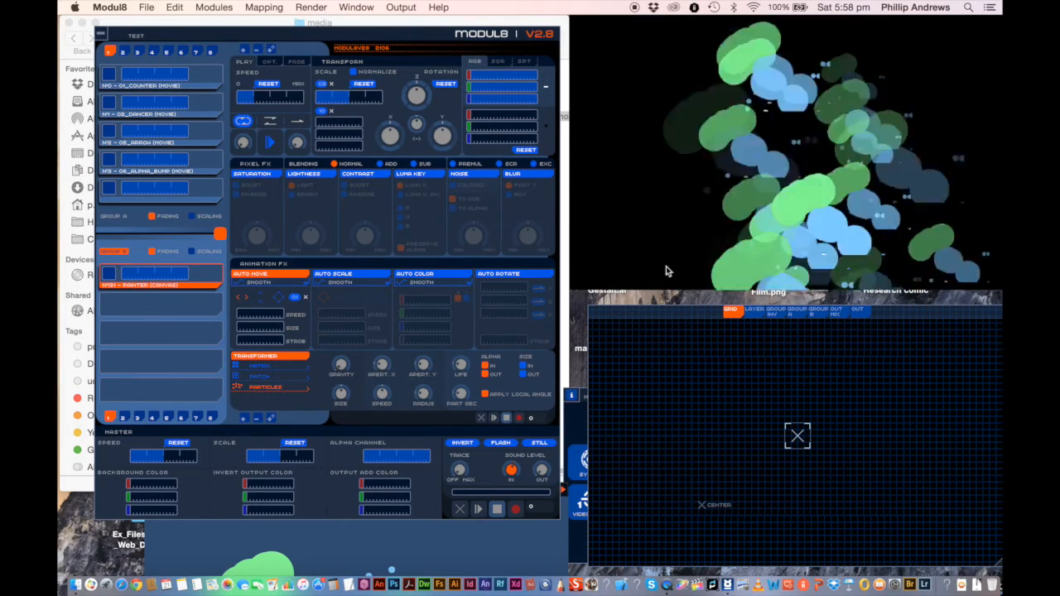
# Step: Set the Auto Move mode to Sound Level, raise its speed, size and strob to about a third, and save the project
pyautogui.click(288, 284)
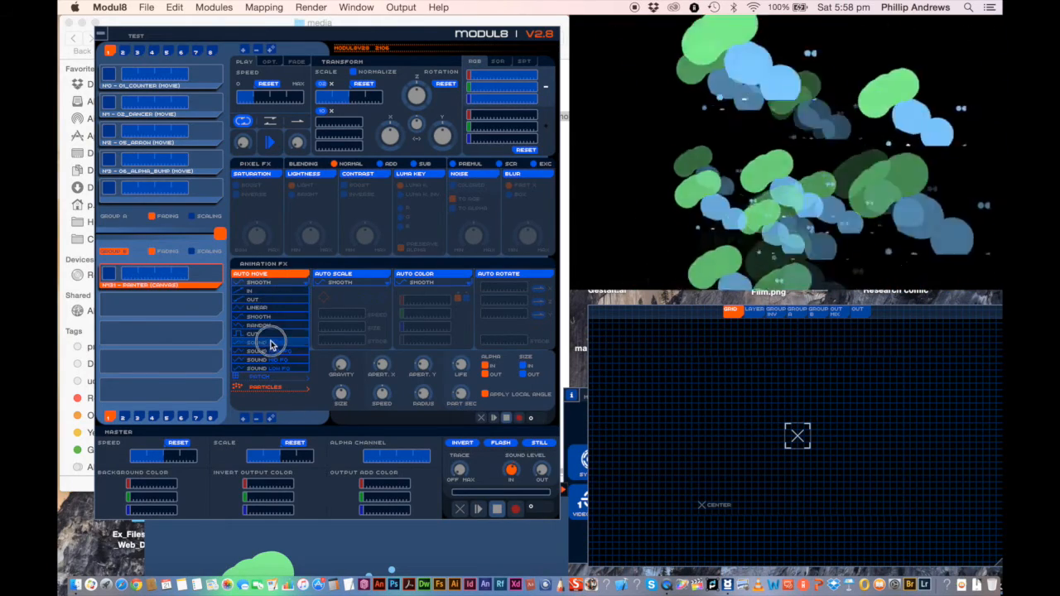
pyautogui.click(272, 343)
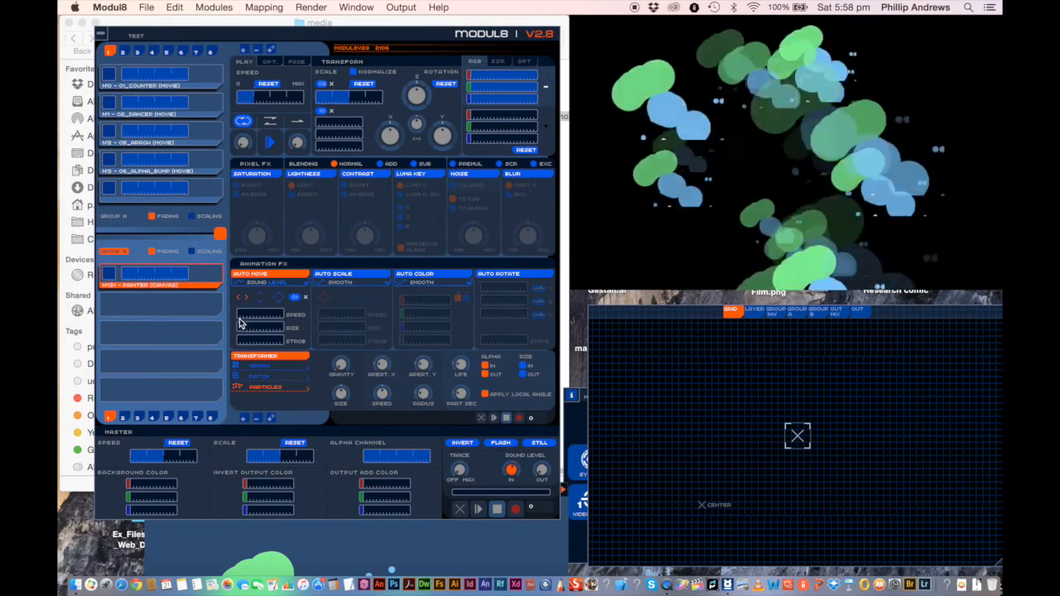
pyautogui.moveTo(242, 329); pyautogui.dragTo(255, 330)
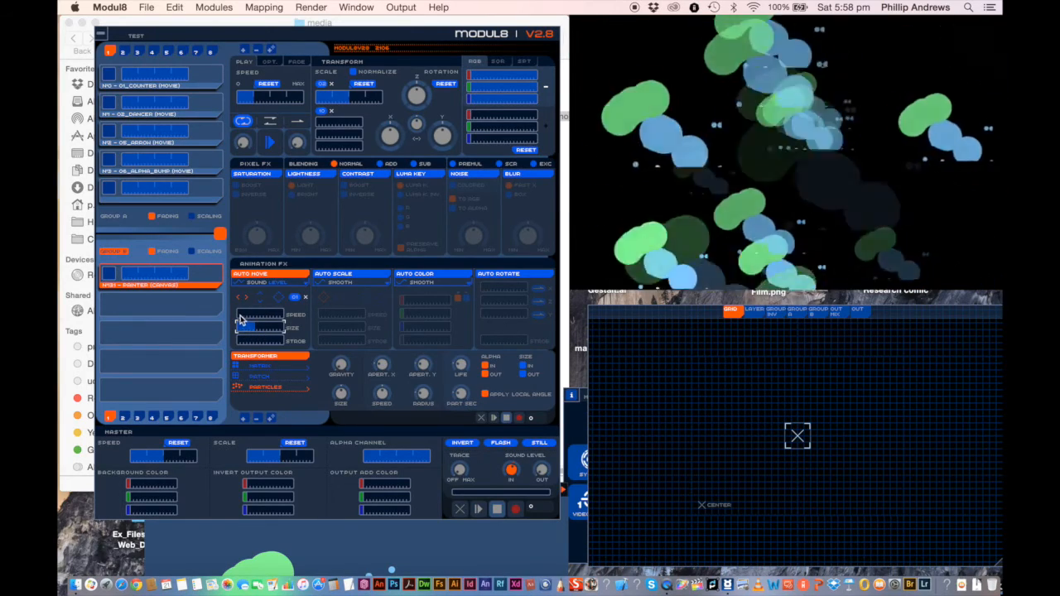
pyautogui.click(250, 320)
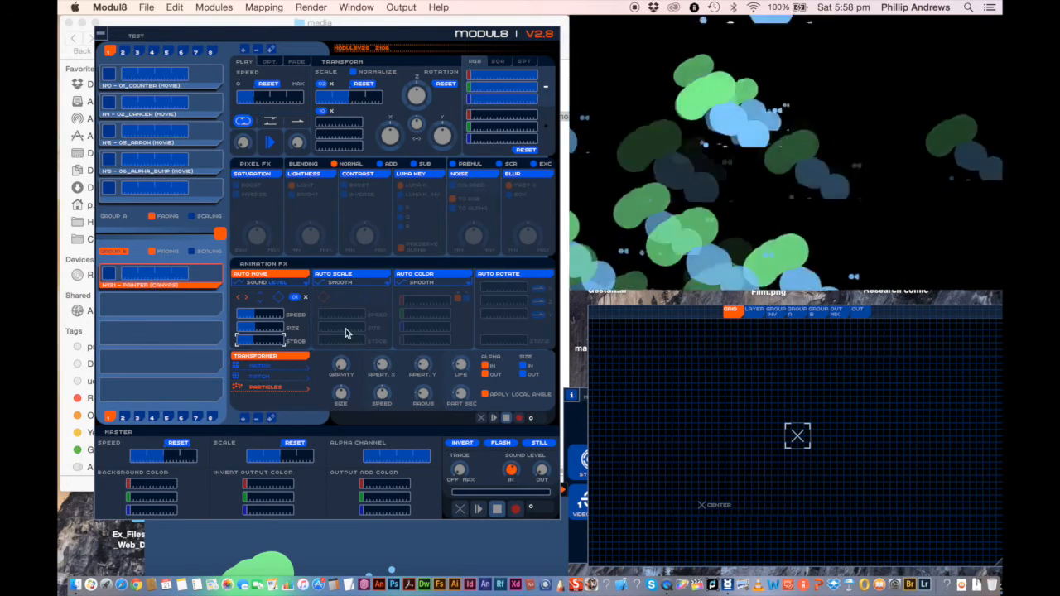
pyautogui.click(147, 7)
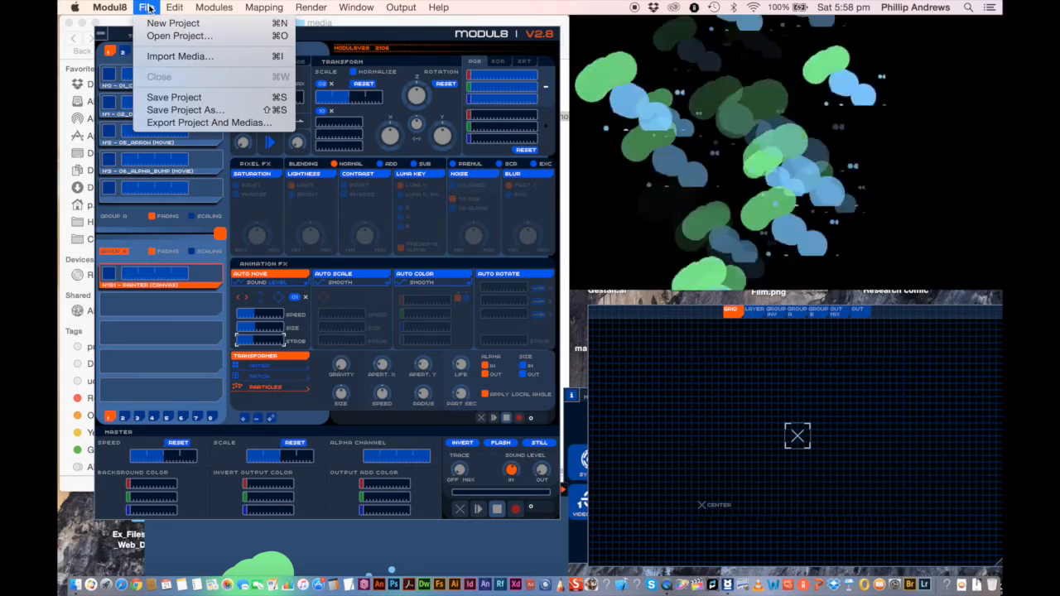
pyautogui.click(175, 98)
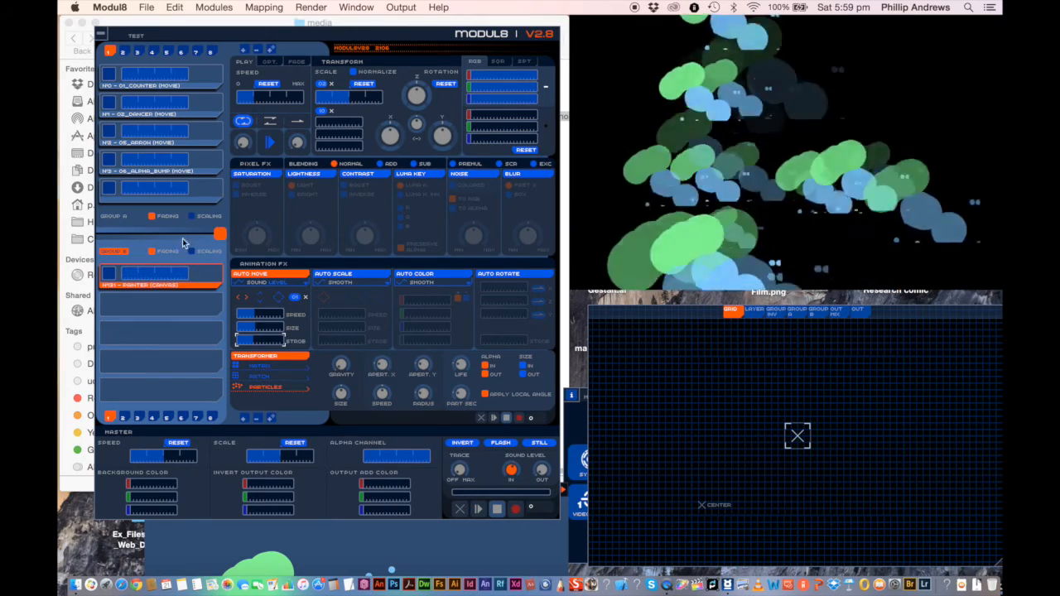
# Step: Turn on Scaling for Group A and Group B, and set the crossfader to a partial mix of both groups
pyautogui.moveTo(218, 237); pyautogui.dragTo(146, 237)
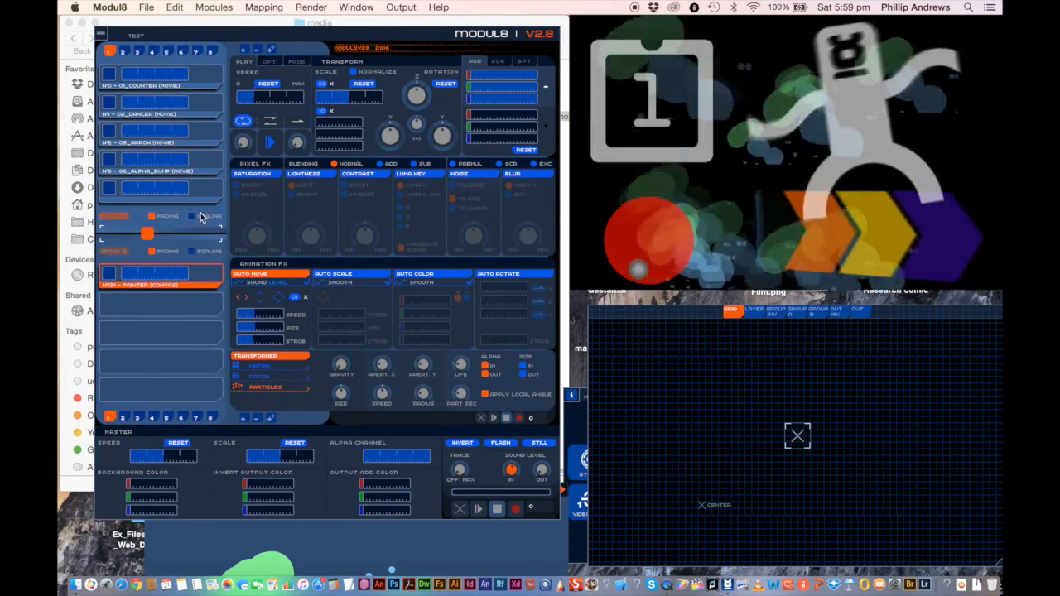
pyautogui.click(192, 220)
pyautogui.moveTo(118, 234); pyautogui.dragTo(154, 264)
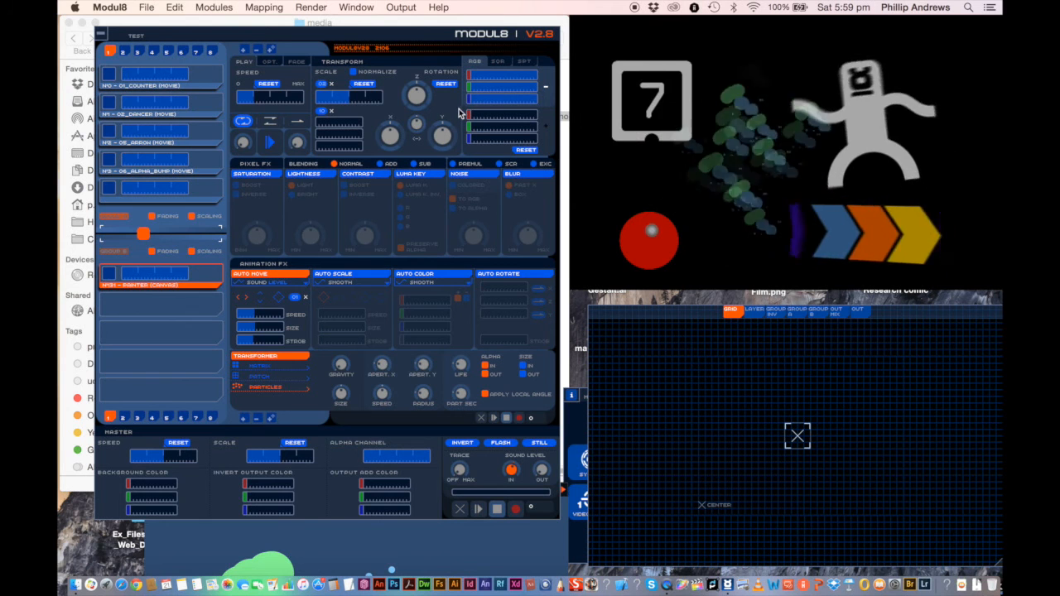
# Step: Save the project and switch the output from Desktop to Syphon
pyautogui.click(147, 8)
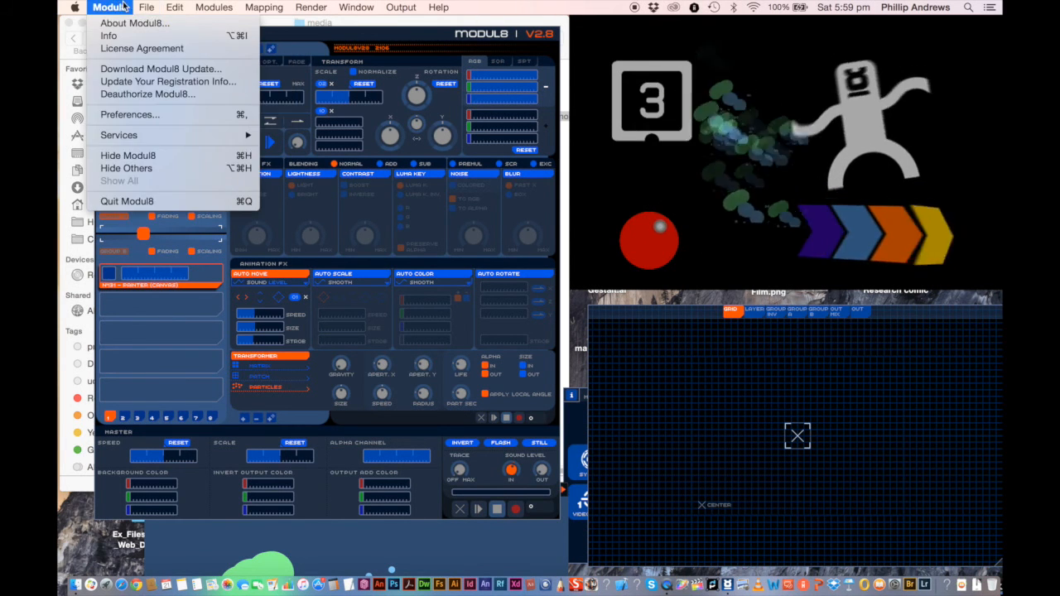
pyautogui.click(169, 97)
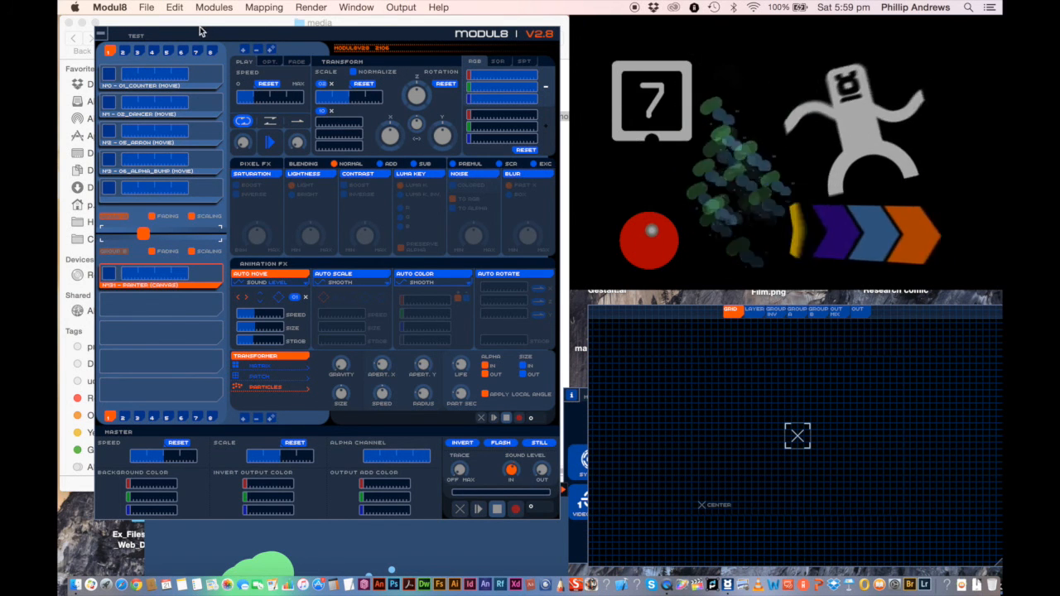
pyautogui.click(401, 7)
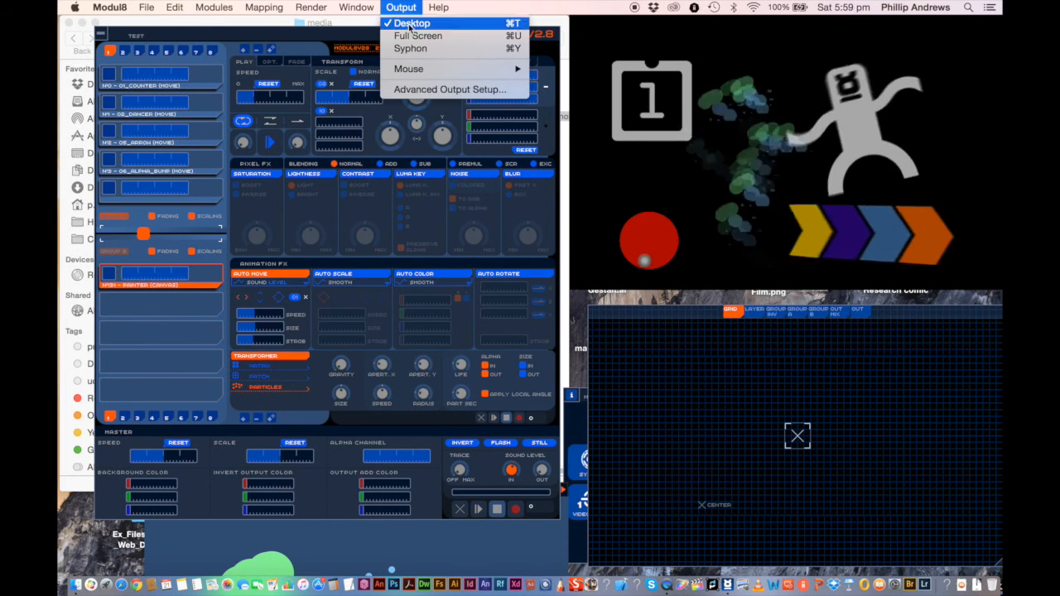
pyautogui.click(413, 48)
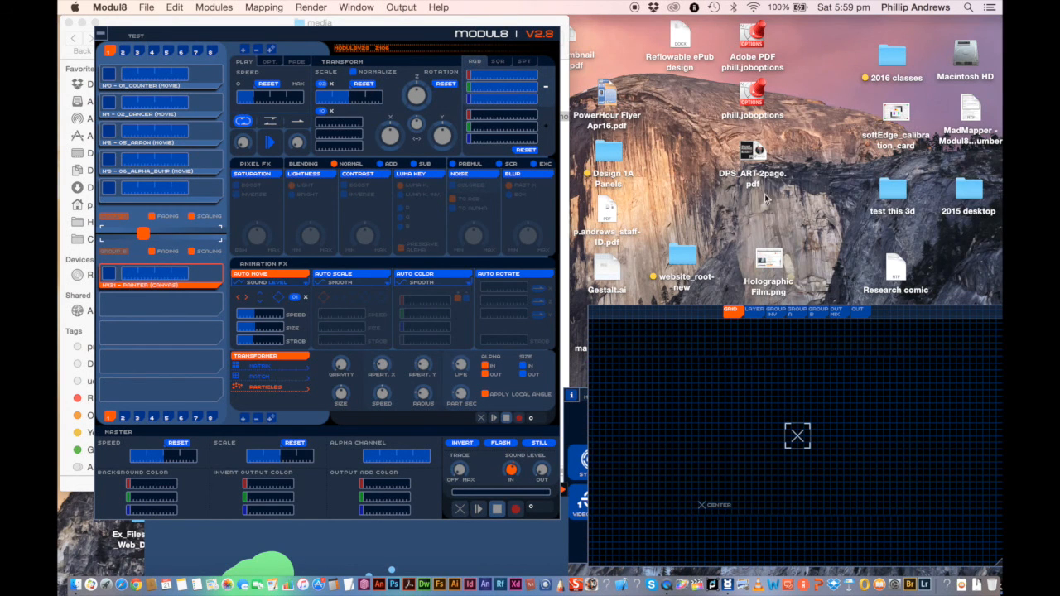
# Step: Switch to Finder, widen the window, return to the Mad training folder and open my test.mad in MadMapper
pyautogui.click(563, 23)
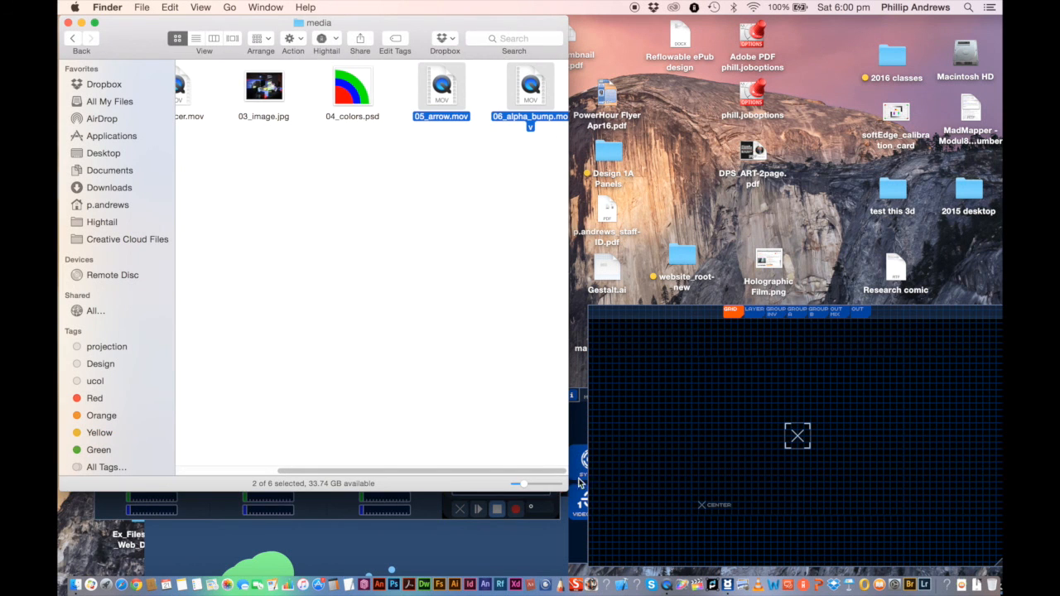
pyautogui.moveTo(562, 490); pyautogui.dragTo(773, 499)
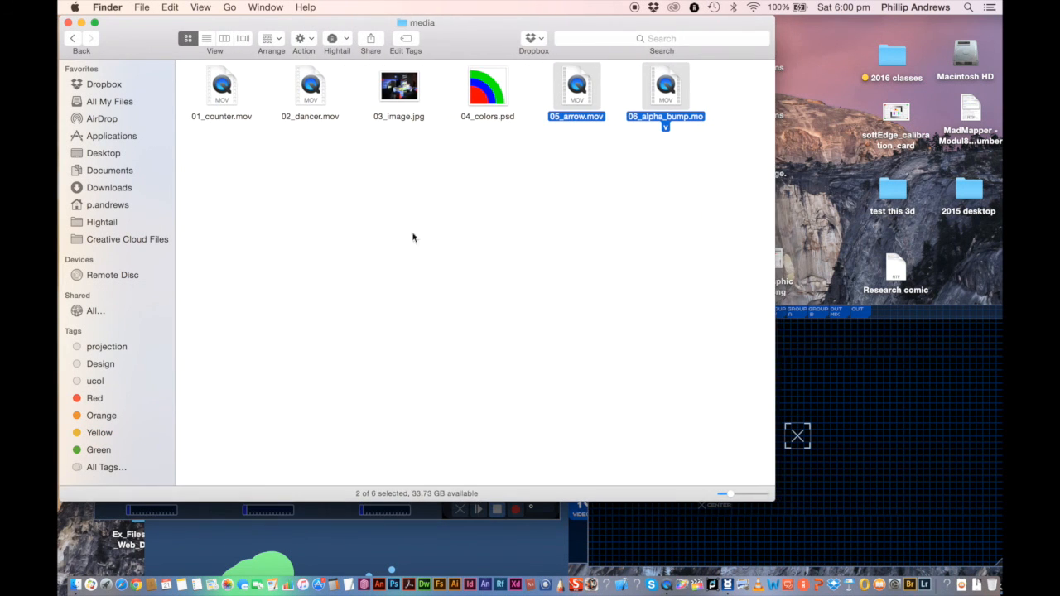
pyautogui.click(72, 39)
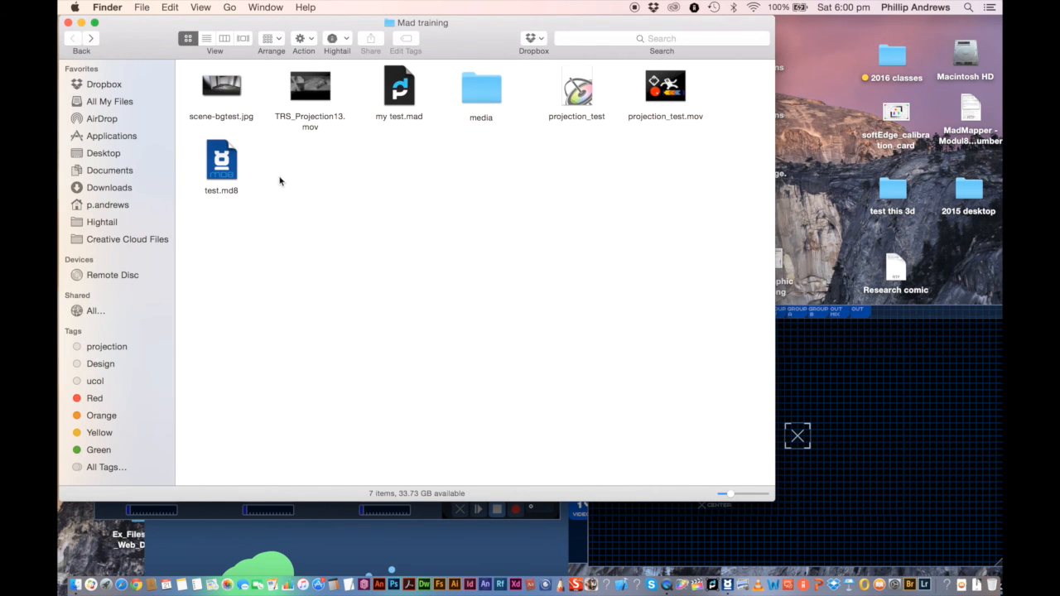
pyautogui.doubleClick(399, 88)
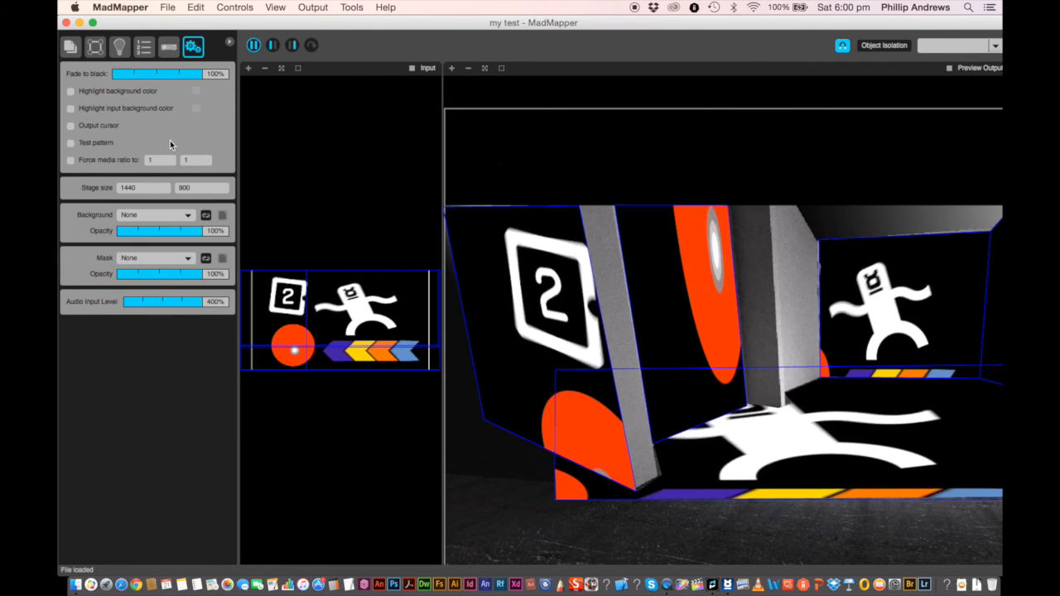
# Step: Choose the Modul8 - Main View Syphon feed as the input media, then narrow the input pane and fit the output preview
pyautogui.click(70, 50)
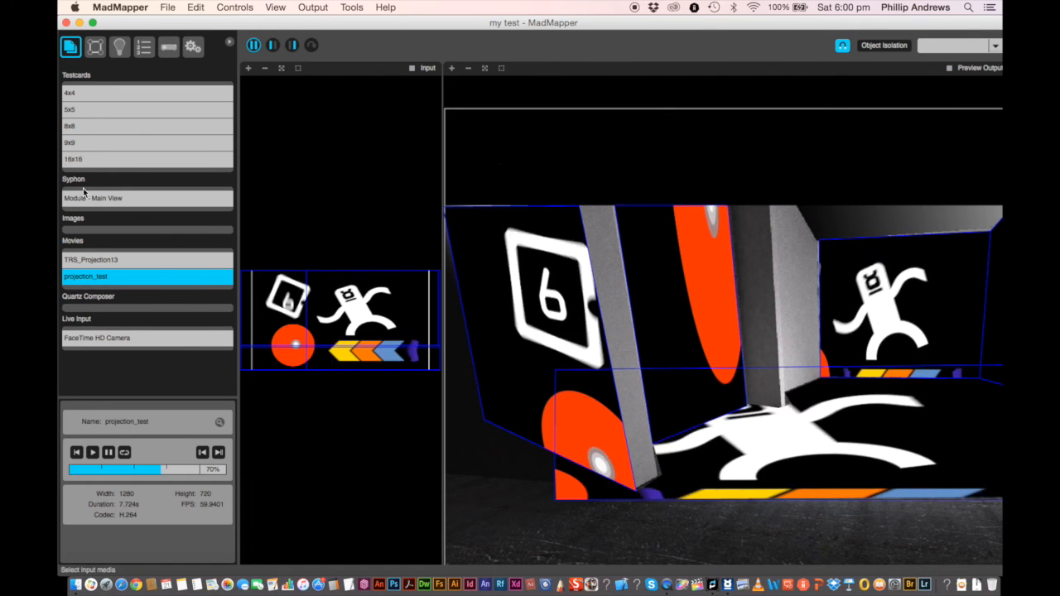
pyautogui.click(131, 199)
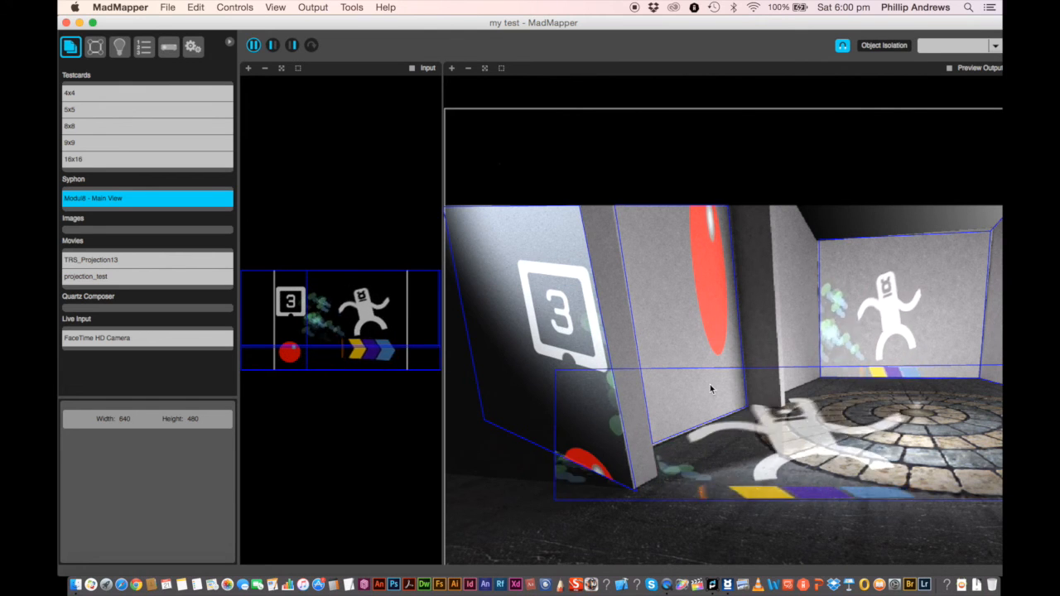
pyautogui.moveTo(442, 103); pyautogui.dragTo(367, 97)
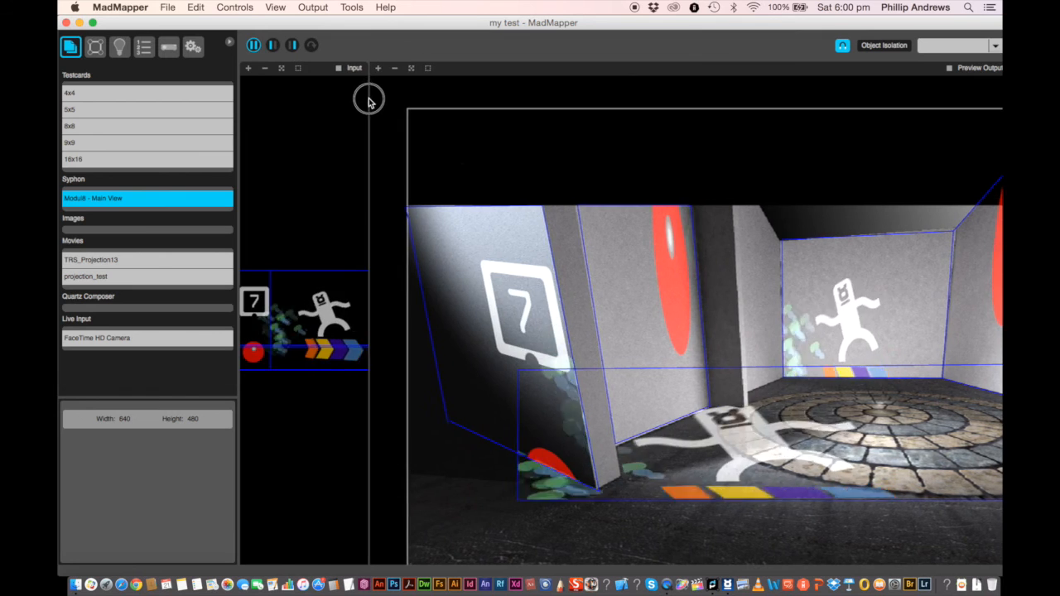
pyautogui.click(413, 68)
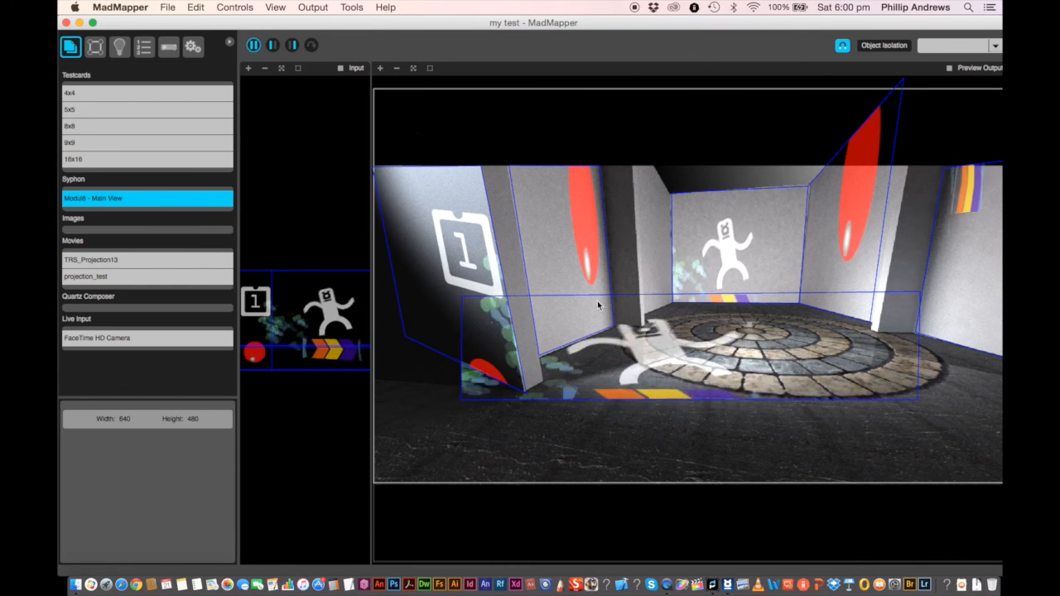